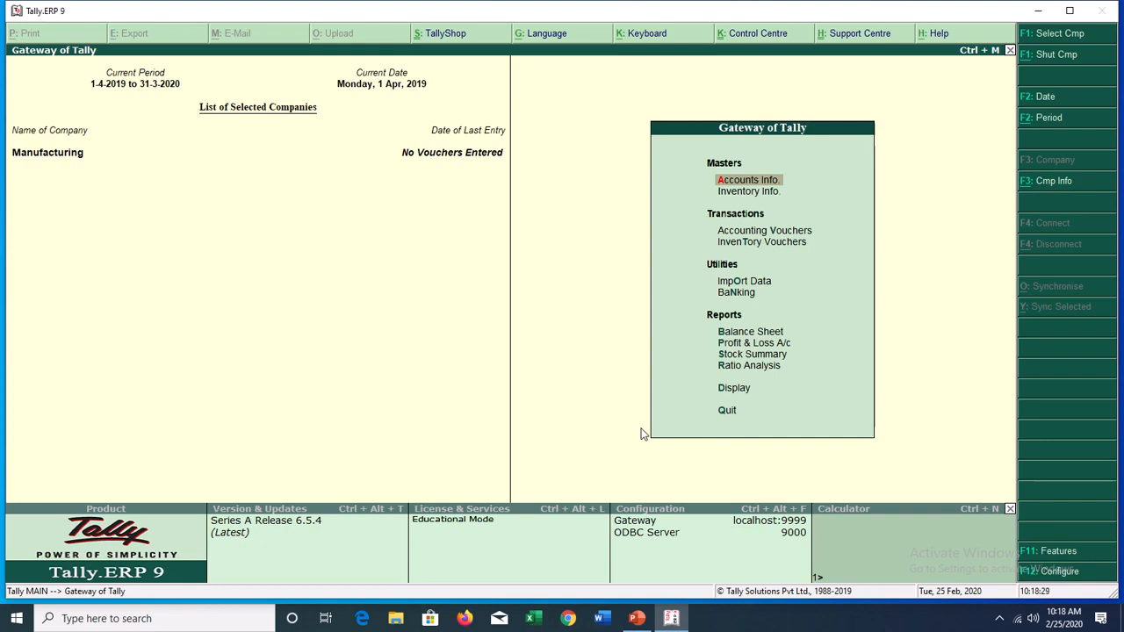
Start a new single stock item named Ad Sticker under the Primary group.
{"action": "key", "text": "Down"}
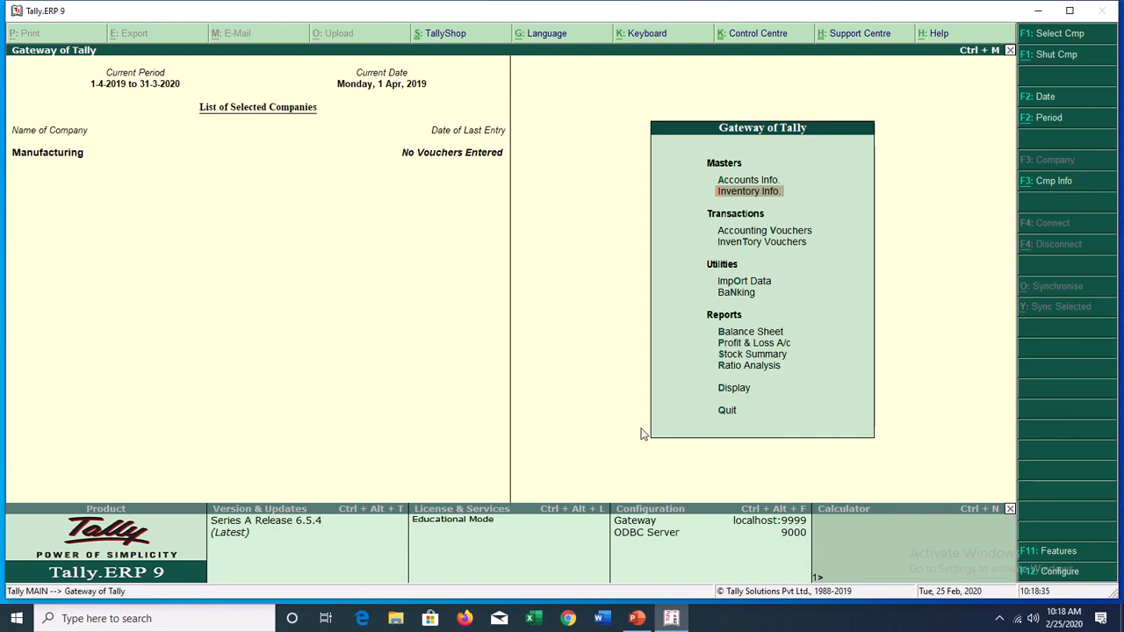
{"action": "key", "text": "Return"}
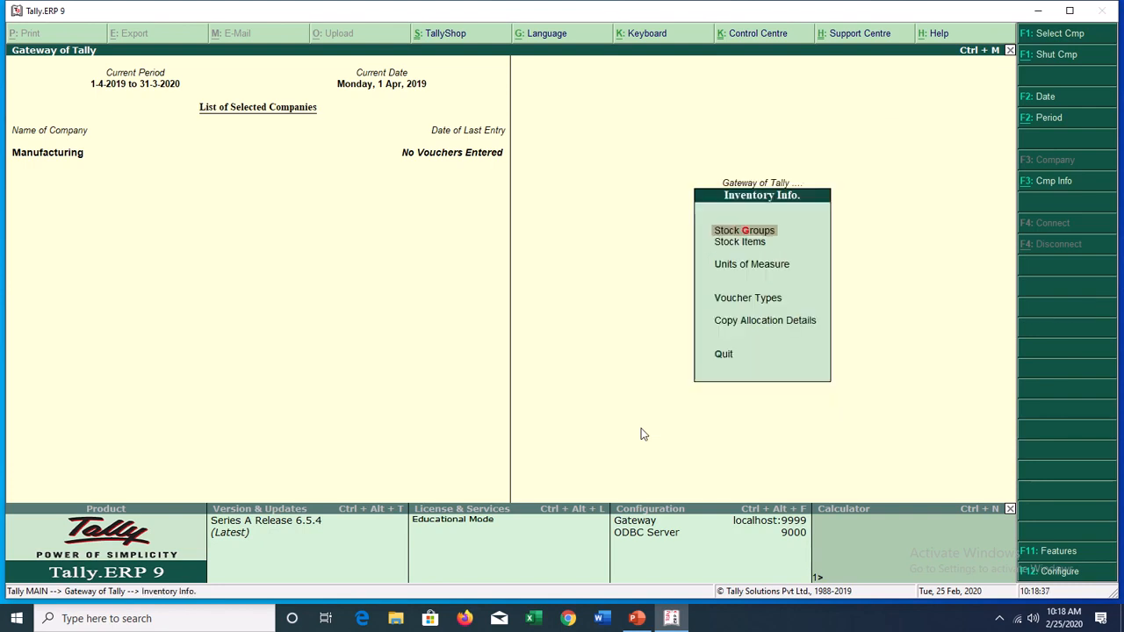
{"action": "key", "text": "Down"}
{"action": "key", "text": "Return"}
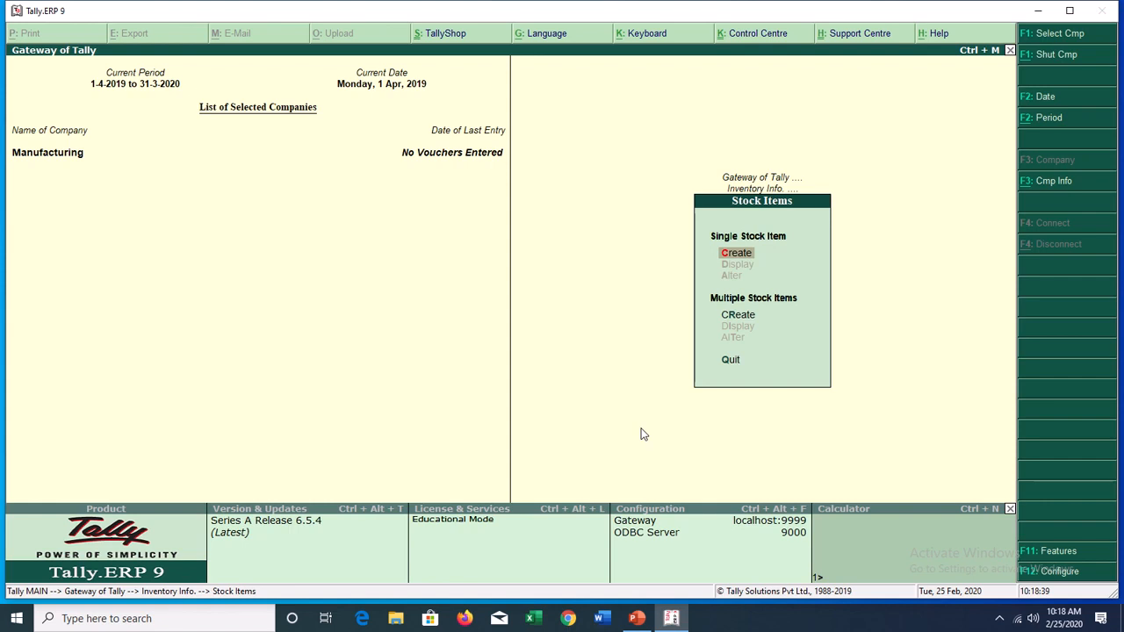
{"action": "key", "text": "Return"}
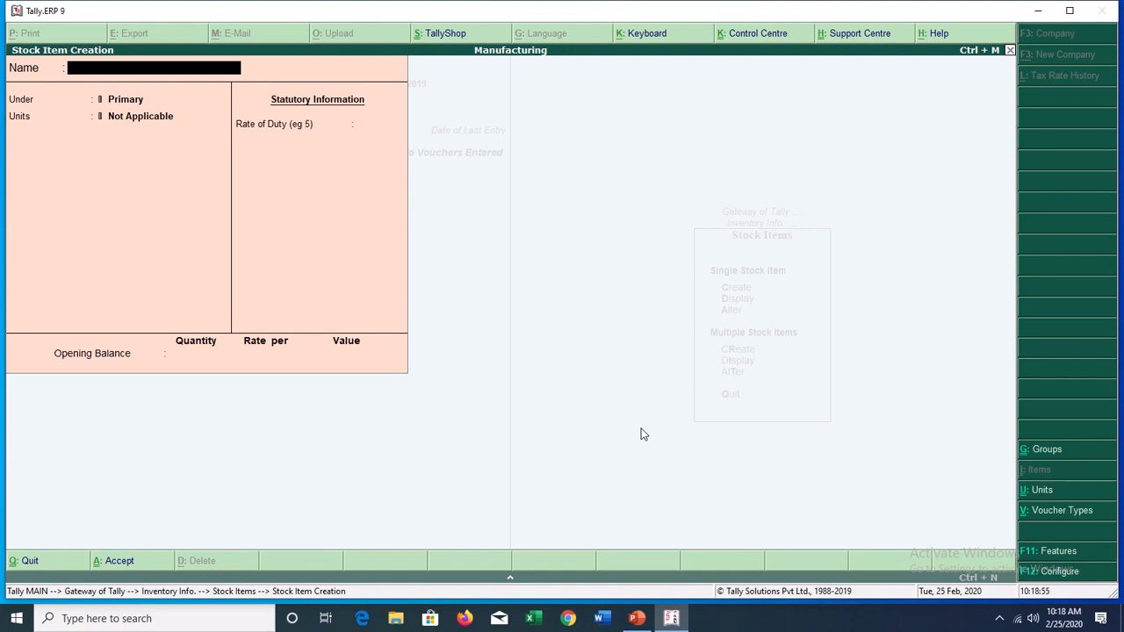
{"action": "type", "text": "Ad Sticker"}
{"action": "key", "text": "Return"}
{"action": "key", "text": "Return"}
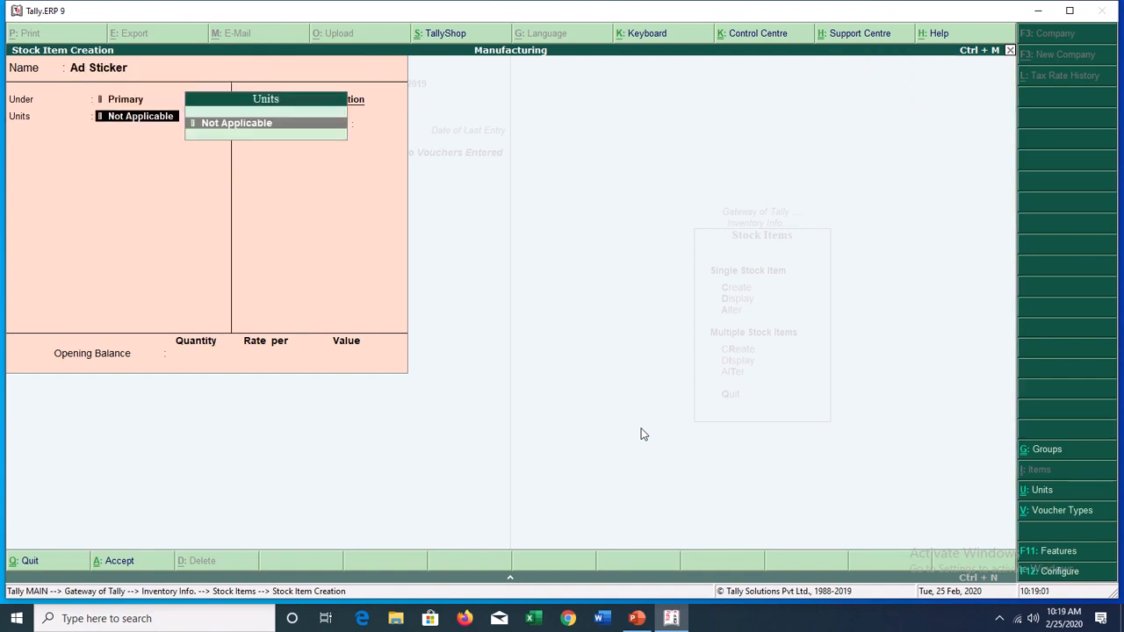
Create the simple unit PCS with formal name Pieces and 0 decimal places as Ad Sticker's unit.
{"action": "key", "text": "alt+c"}
{"action": "type", "text": "PCS"}
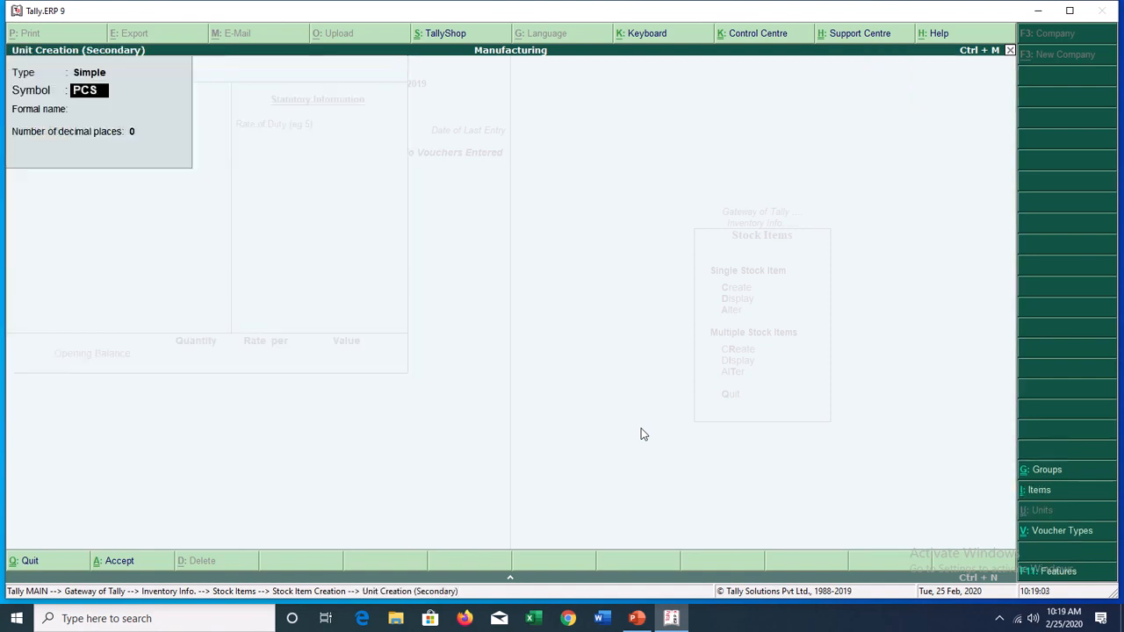
{"action": "key", "text": "Return"}
{"action": "type", "text": "Pieces"}
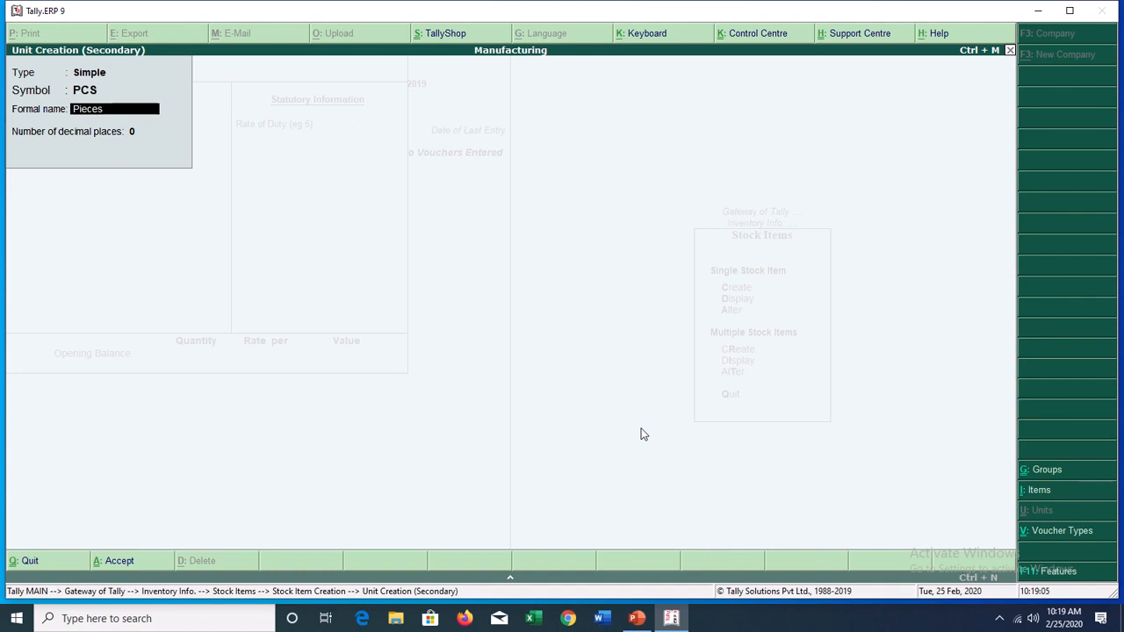
{"action": "key", "text": "Return"}
{"action": "key", "text": "Return"}
{"action": "key", "text": "Return"}
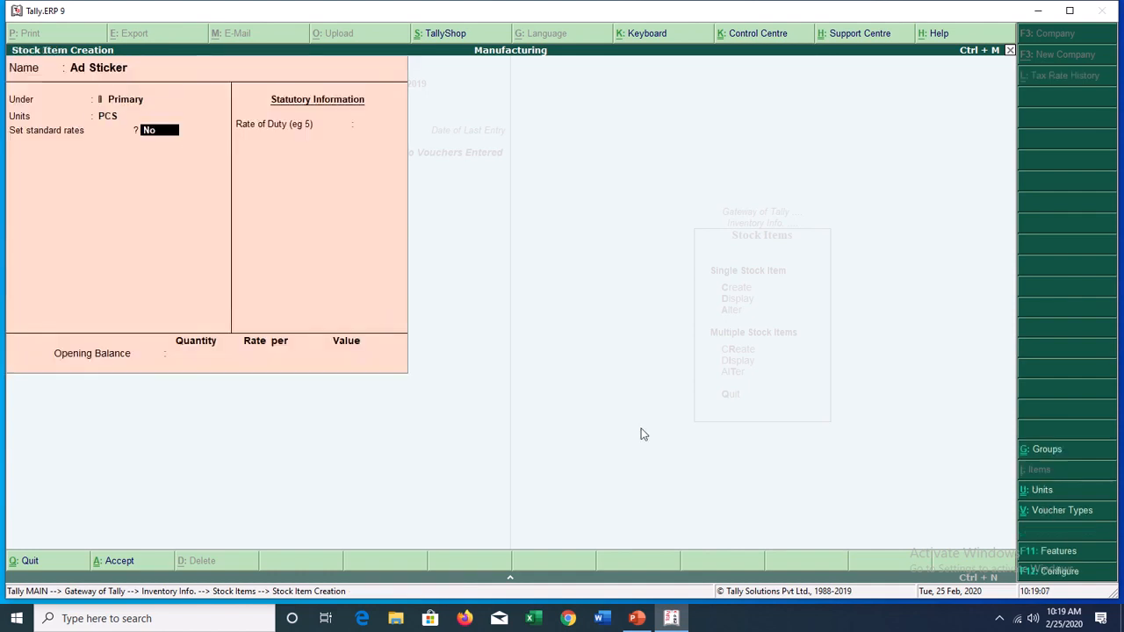
Save the Ad Sticker item with standard rates set to No and no opening balance.
{"action": "key", "text": "Return"}
{"action": "key", "text": "Return"}
{"action": "key", "text": "Return"}
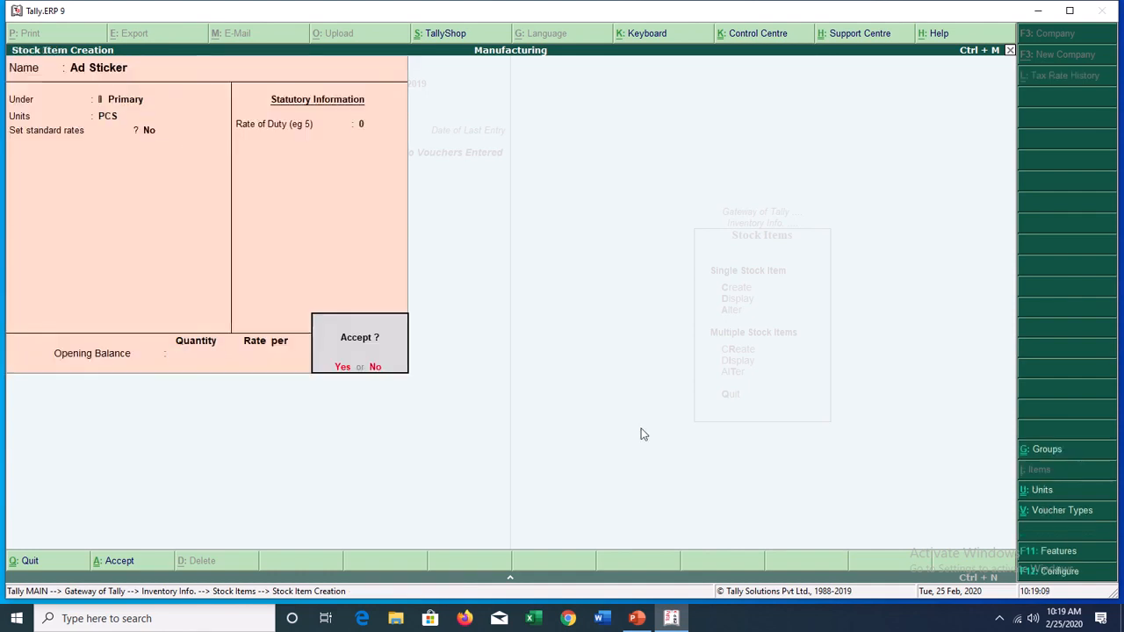
{"action": "key", "text": "Escape"}
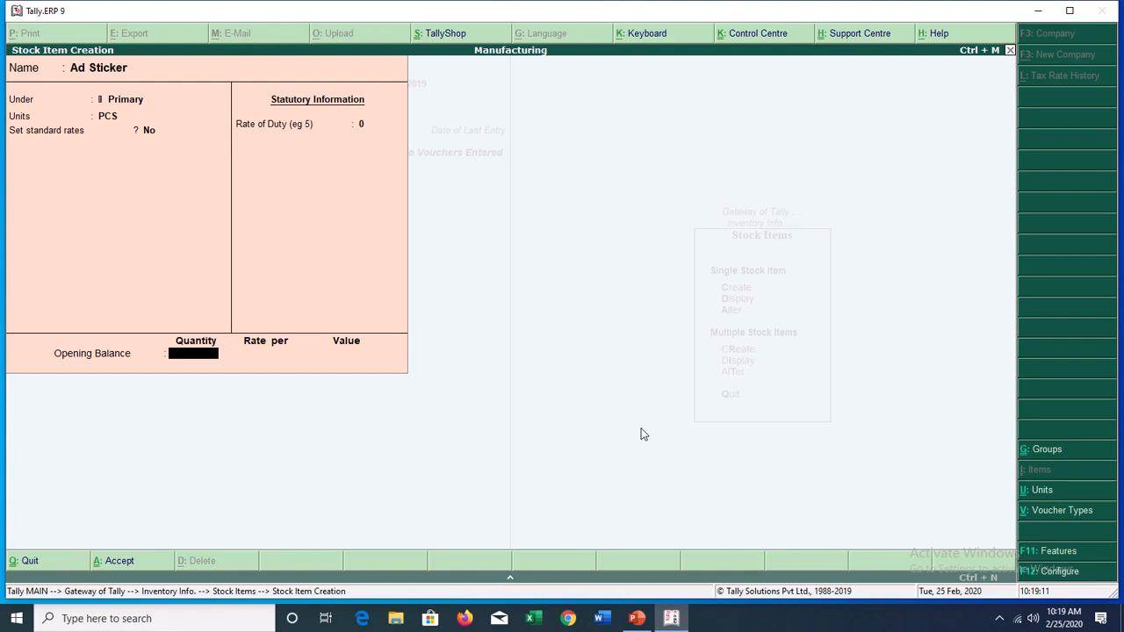
{"action": "key", "text": "Return"}
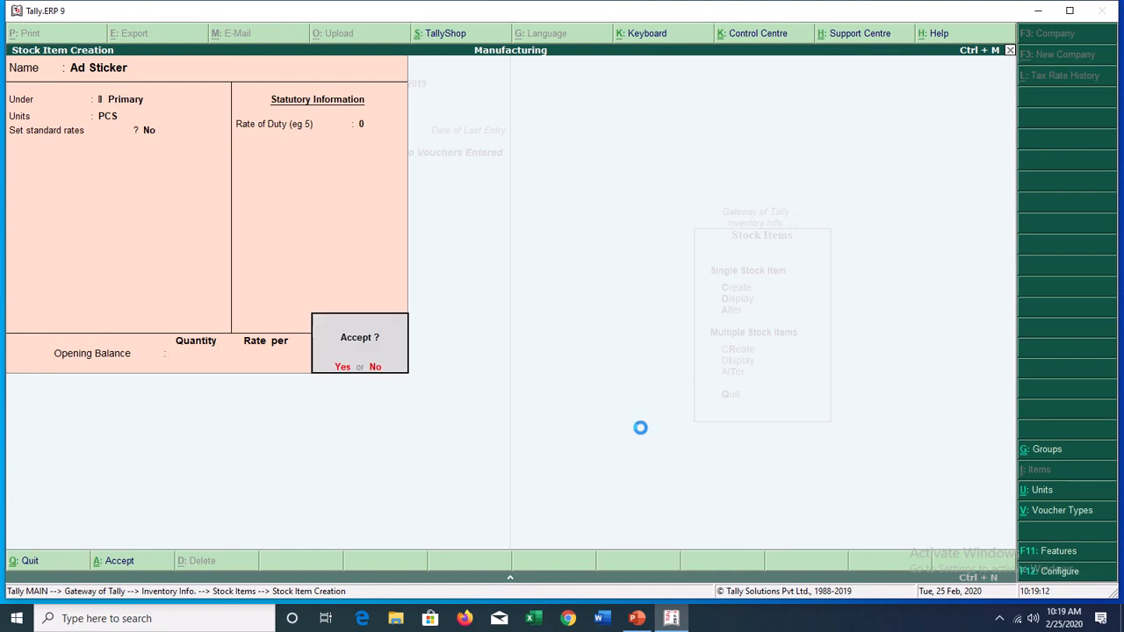
{"action": "key", "text": "Return"}
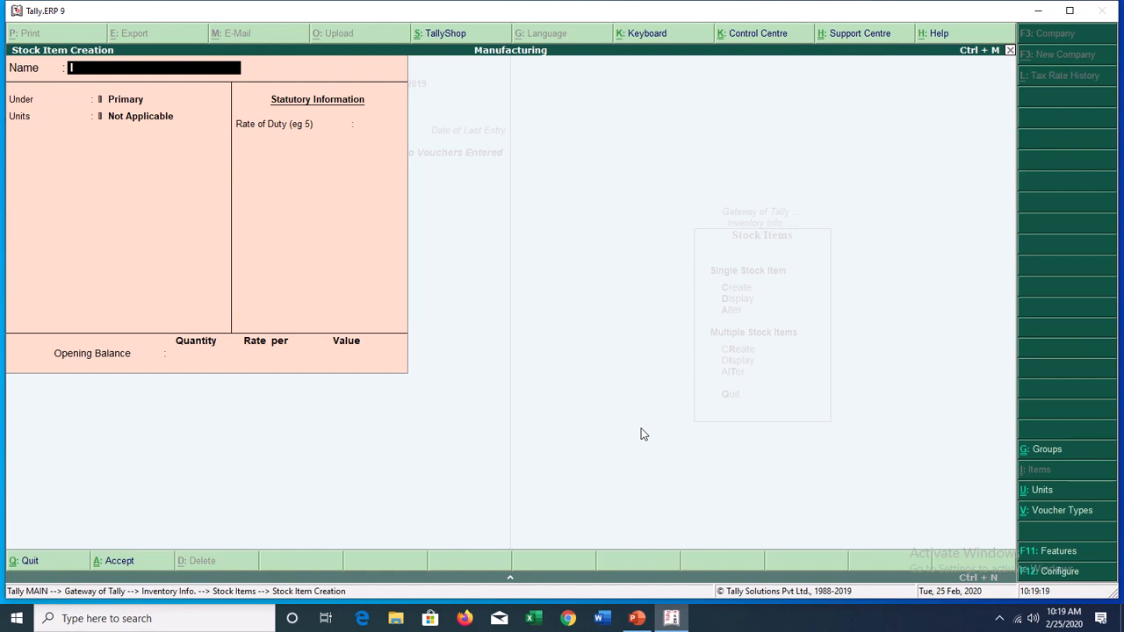
Start another stock item named Red Ink under the Primary group.
{"action": "type", "text": "Red Ink"}
{"action": "key", "text": "Return"}
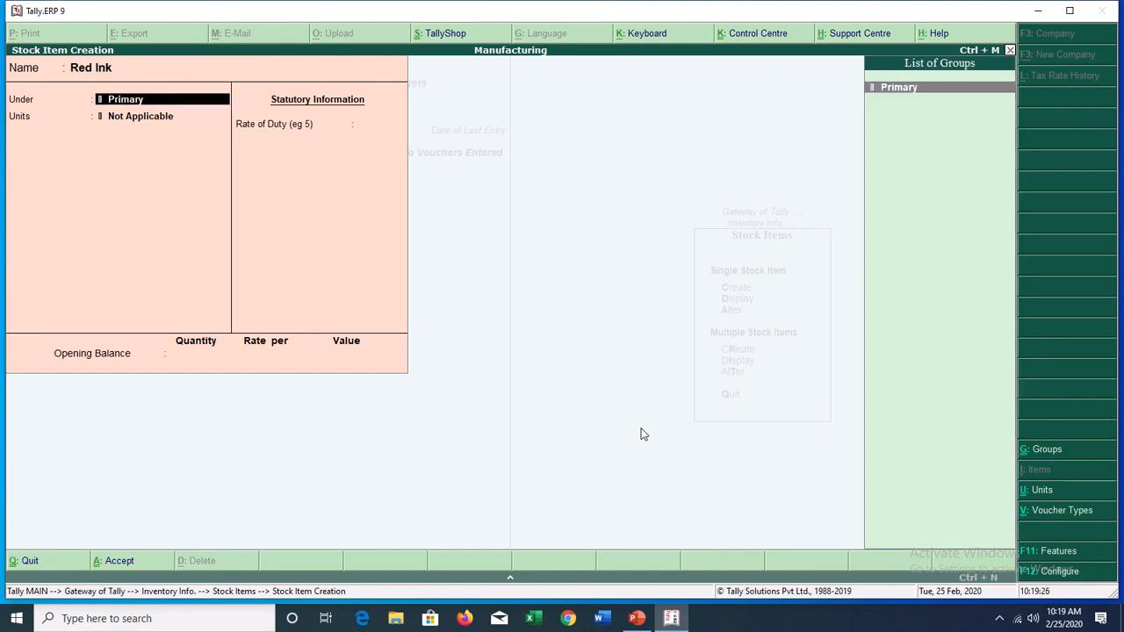
{"action": "key", "text": "Return"}
{"action": "key", "text": "Down"}
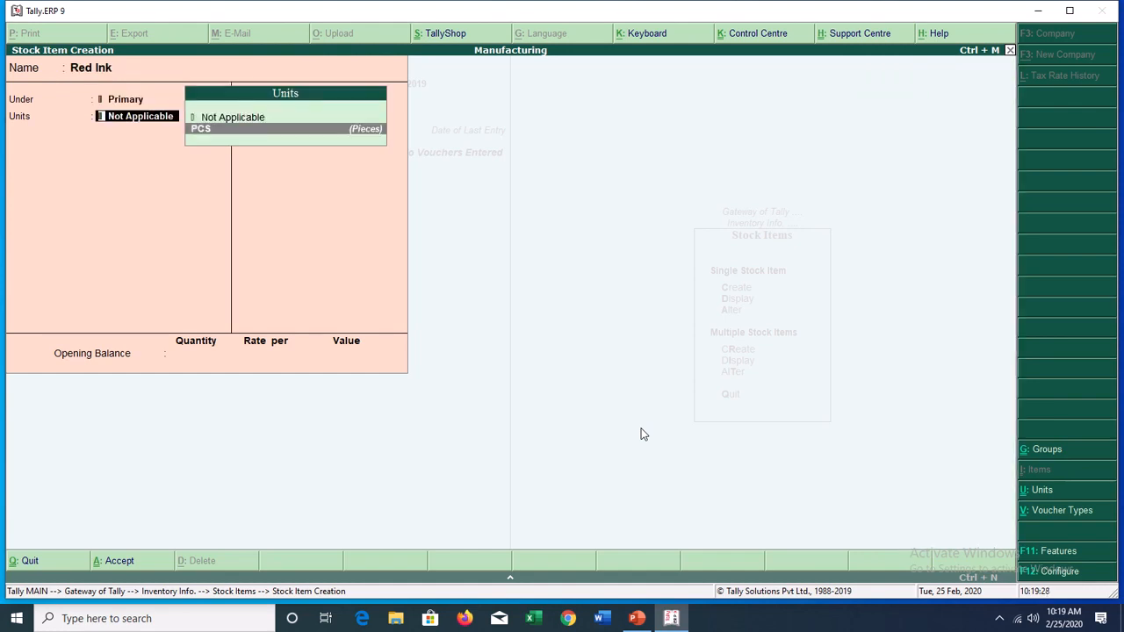
{"action": "key", "text": "Up"}
Create the simple unit GRM with formal name Gram and 0 decimal places for Red Ink, and save the item.
{"action": "key", "text": "alt+c"}
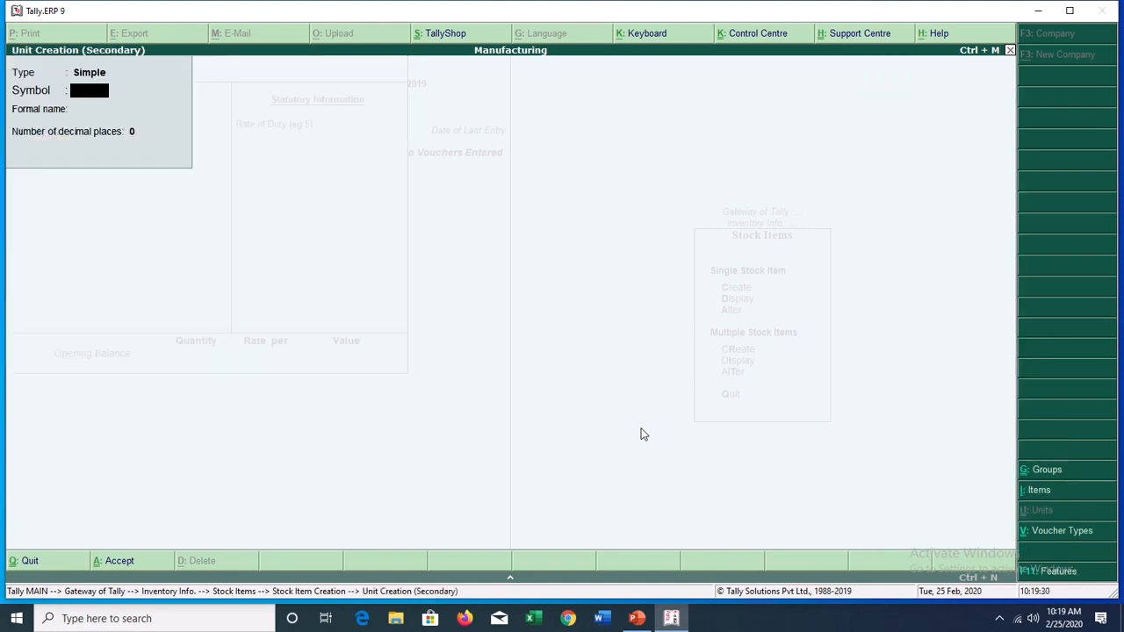
{"action": "type", "text": "GRM"}
{"action": "key", "text": "Return"}
{"action": "type", "text": "Gram"}
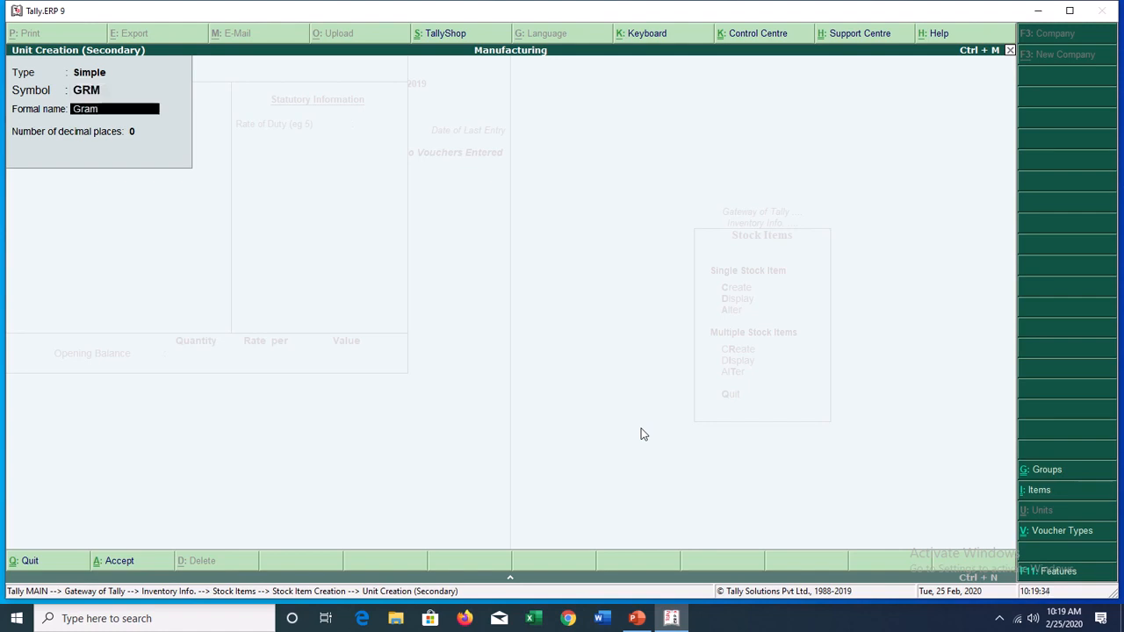
{"action": "key", "text": "Return"}
{"action": "key", "text": "Return"}
{"action": "key", "text": "Return"}
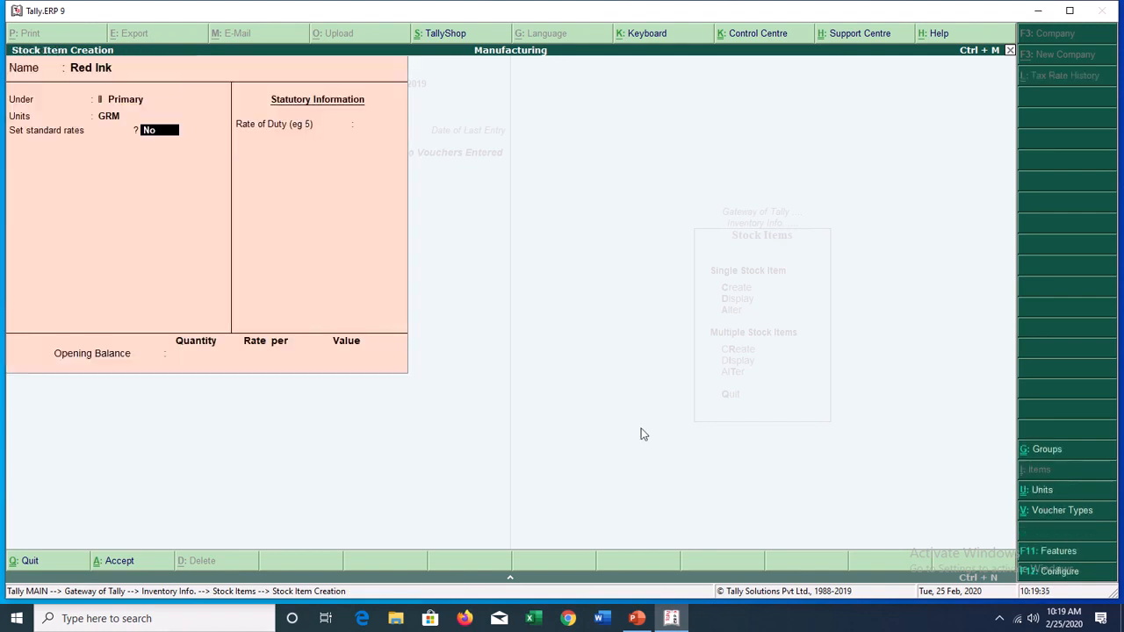
{"action": "key", "text": "Return"}
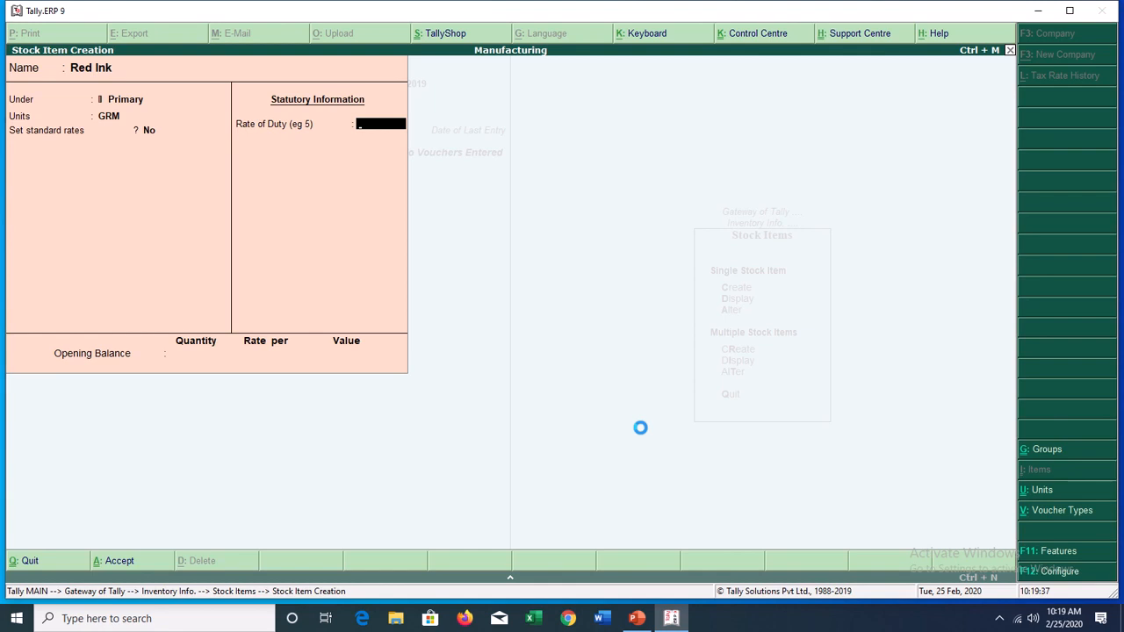
{"action": "key", "text": "ctrl+a"}
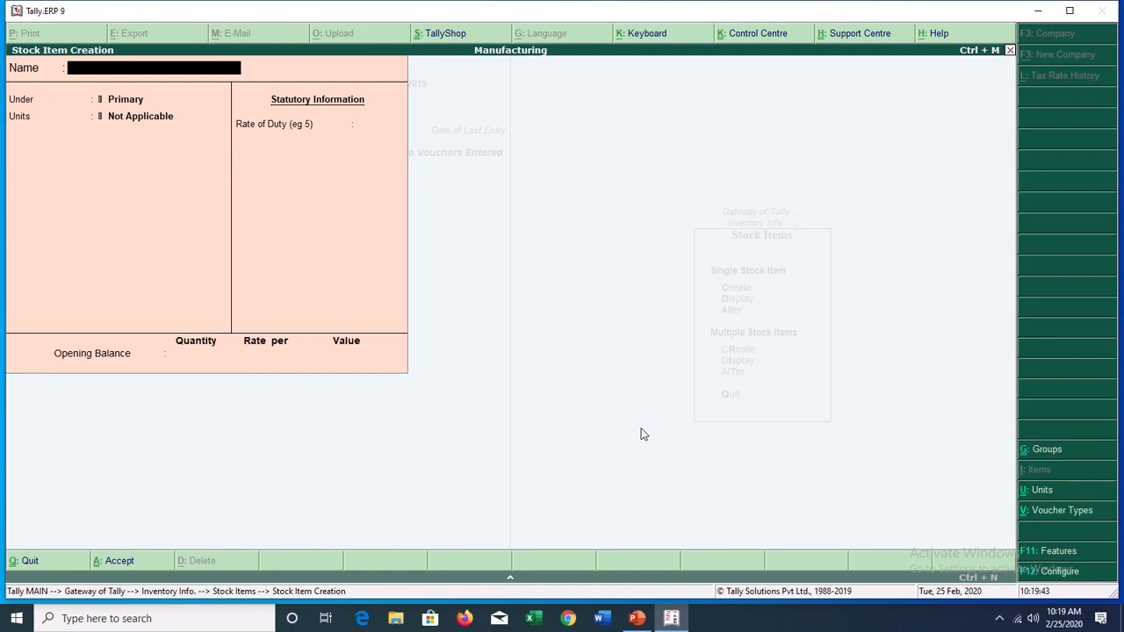
Create the stock item Black INK under Primary with the unit GRM.
{"action": "type", "text": "Black INK"}
{"action": "key", "text": "Return"}
{"action": "key", "text": "Return"}
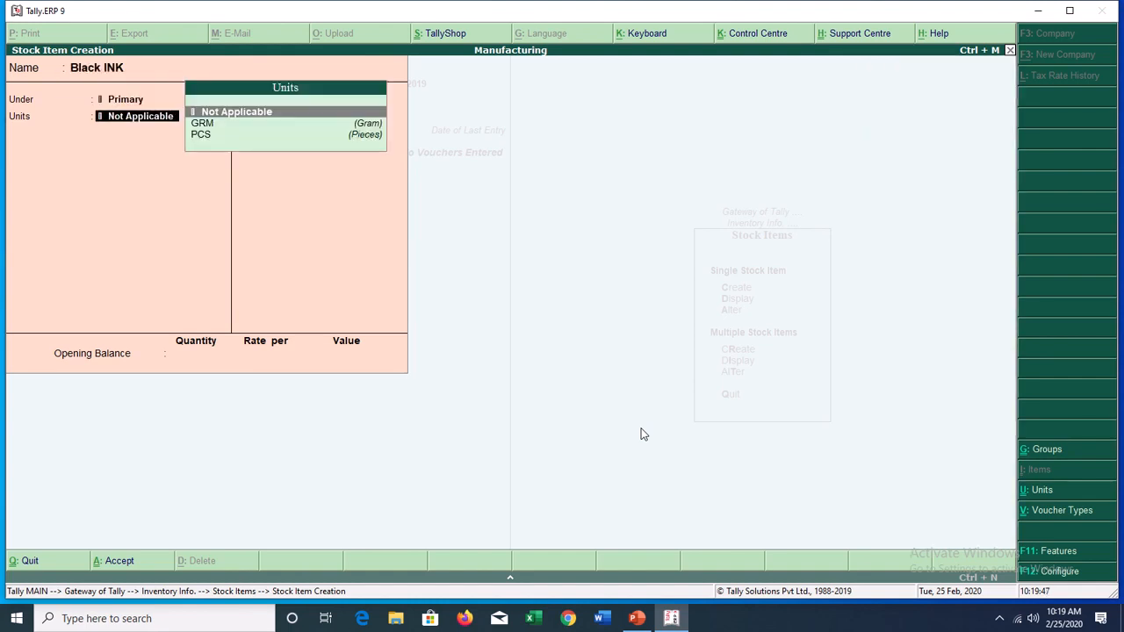
{"action": "key", "text": "Down"}
{"action": "key", "text": "Return"}
{"action": "key", "text": "Return"}
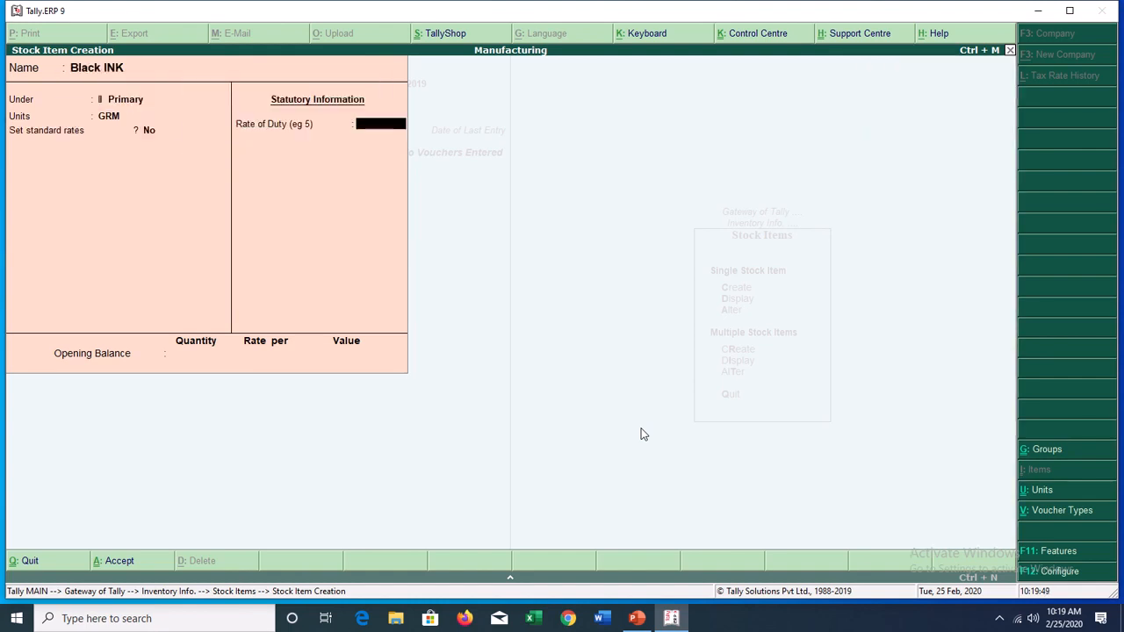
{"action": "key", "text": "ctrl+a"}
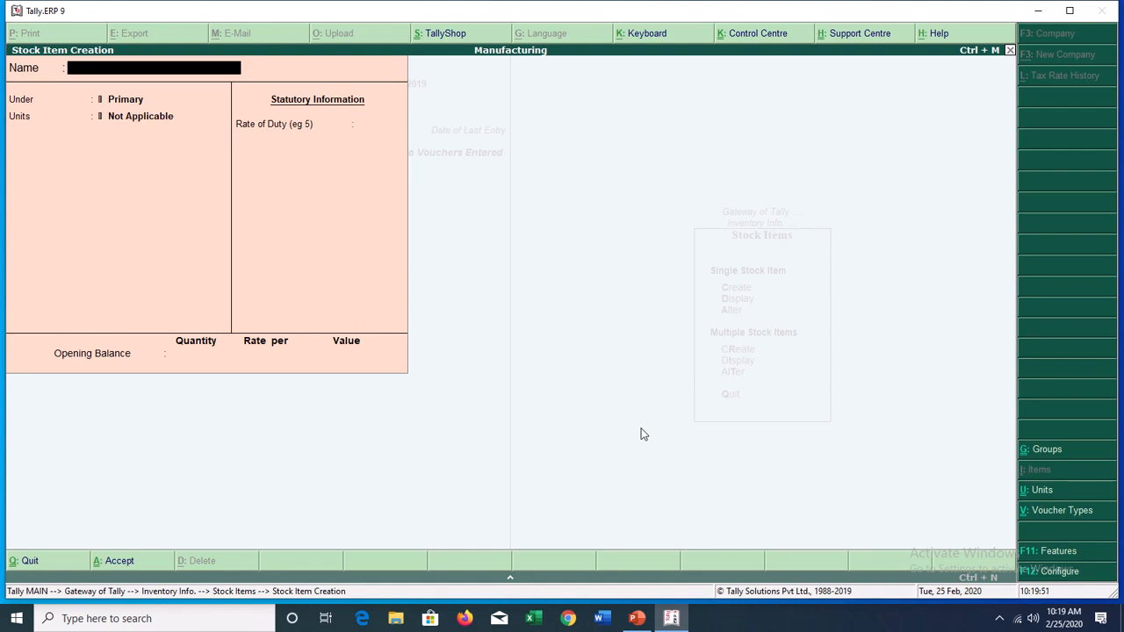
Create the stock item Plastic Cover under Primary with the unit PCS.
{"action": "type", "text": "Plastic Cover"}
{"action": "key", "text": "Return"}
{"action": "key", "text": "Return"}
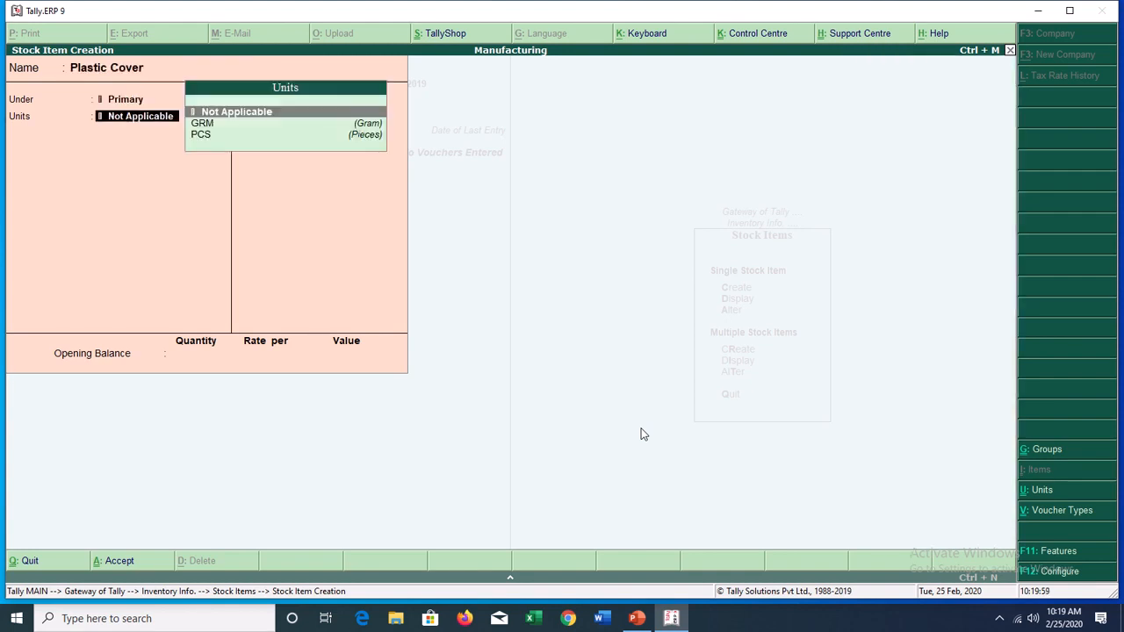
{"action": "key", "text": "Down"}
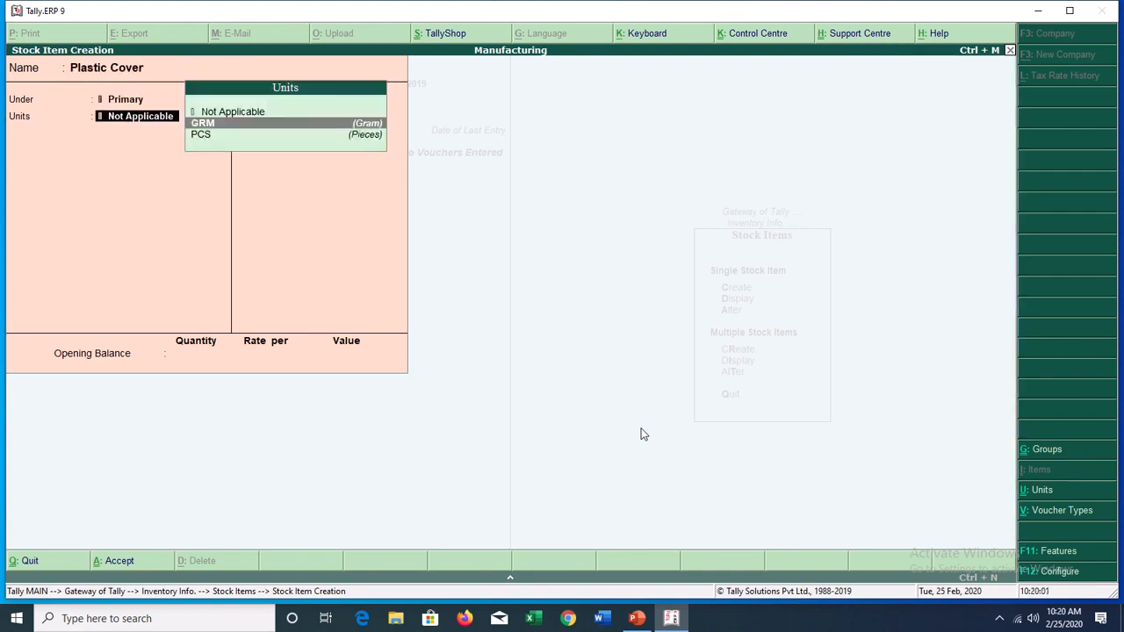
{"action": "key", "text": "Down"}
{"action": "key", "text": "Return"}
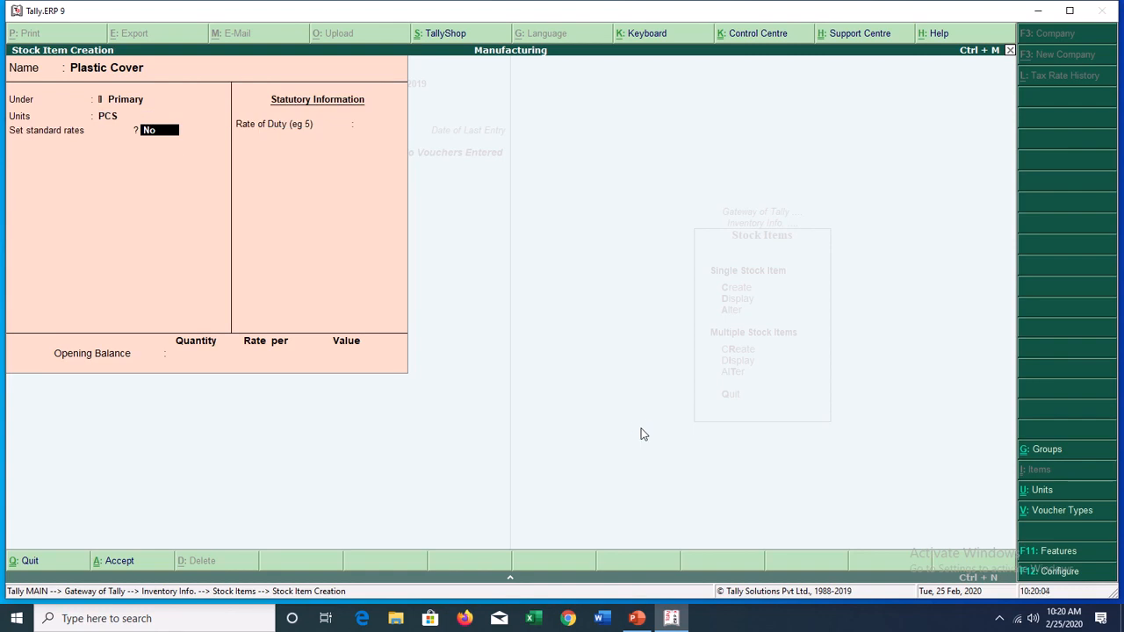
{"action": "key", "text": "ctrl+a"}
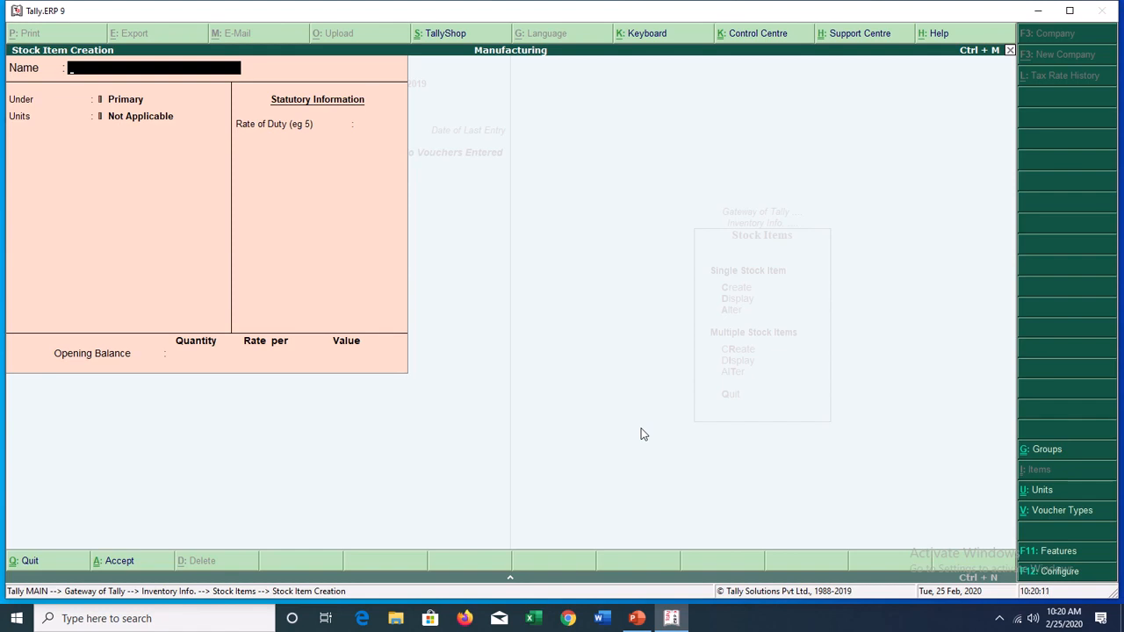
Create the stock item Refile under Primary with the unit PCS.
{"action": "type", "text": "Refile"}
{"action": "key", "text": "Return"}
{"action": "key", "text": "Return"}
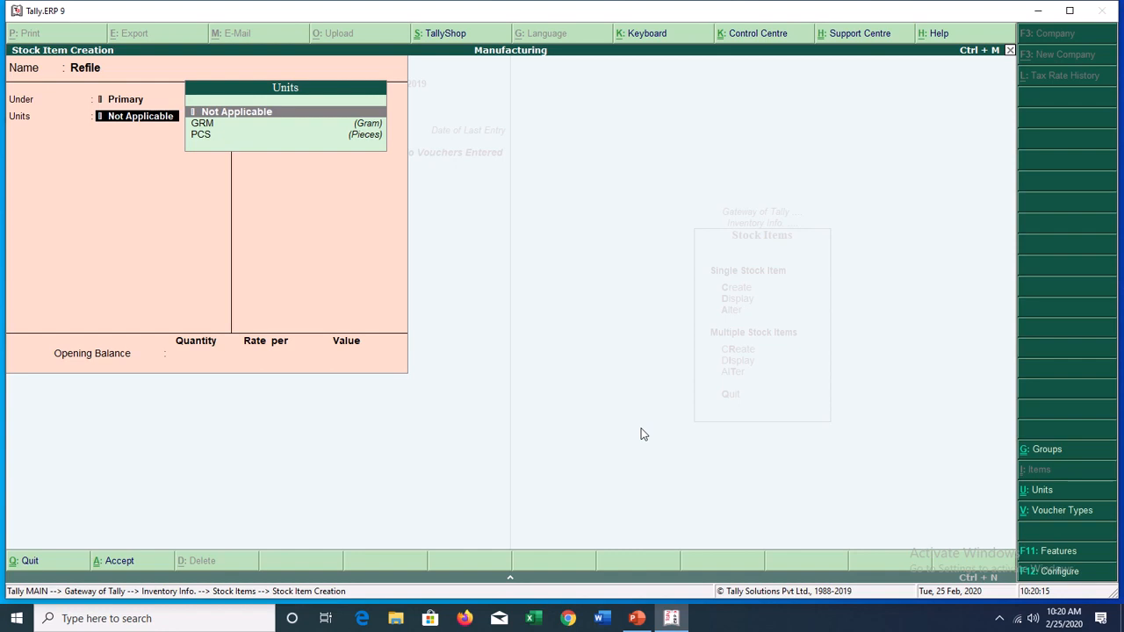
{"action": "key", "text": "Down"}
{"action": "key", "text": "Down"}
{"action": "key", "text": "Return"}
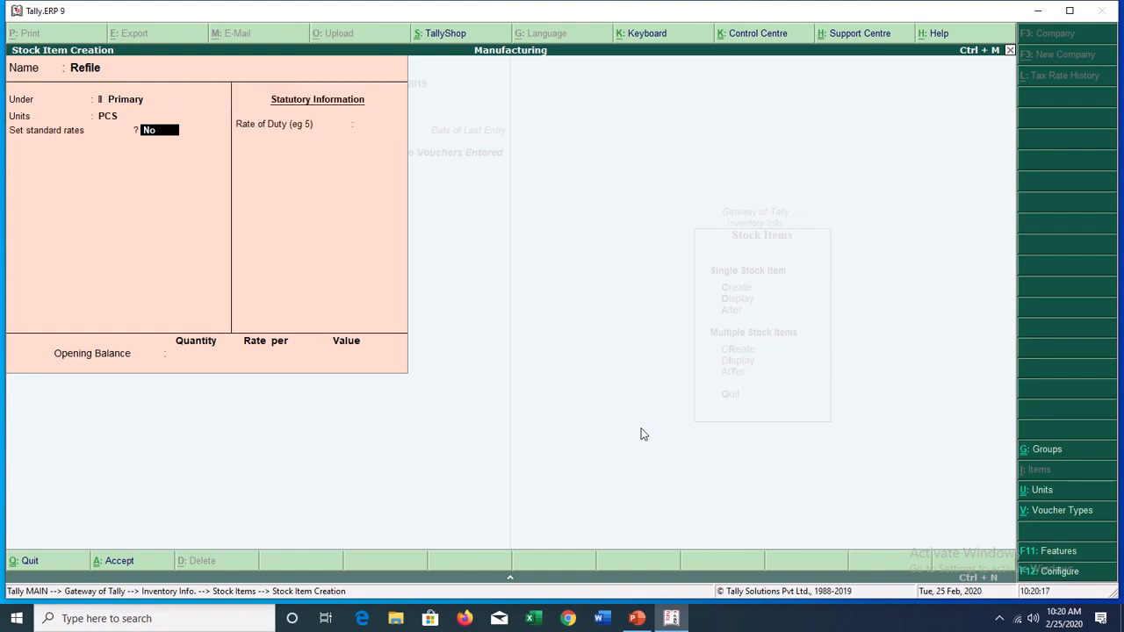
{"action": "key", "text": "ctrl+a"}
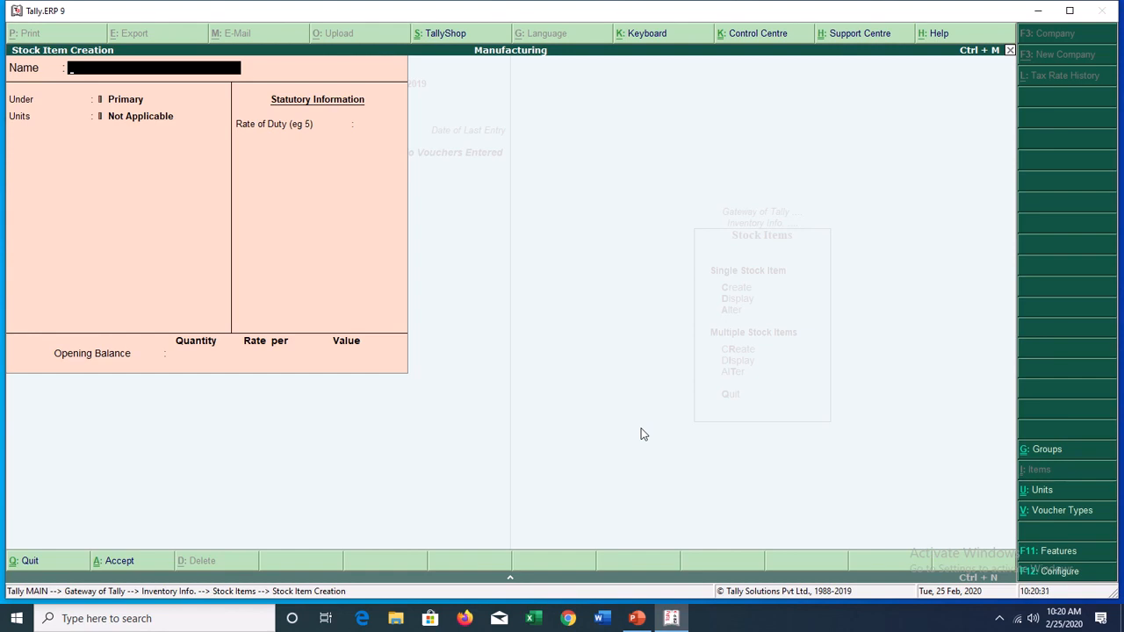
Create the stock item Spring under Primary with the unit PCS.
{"action": "type", "text": "Spring"}
{"action": "key", "text": "Return"}
{"action": "key", "text": "Return"}
{"action": "key", "text": "Down"}
{"action": "key", "text": "Down"}
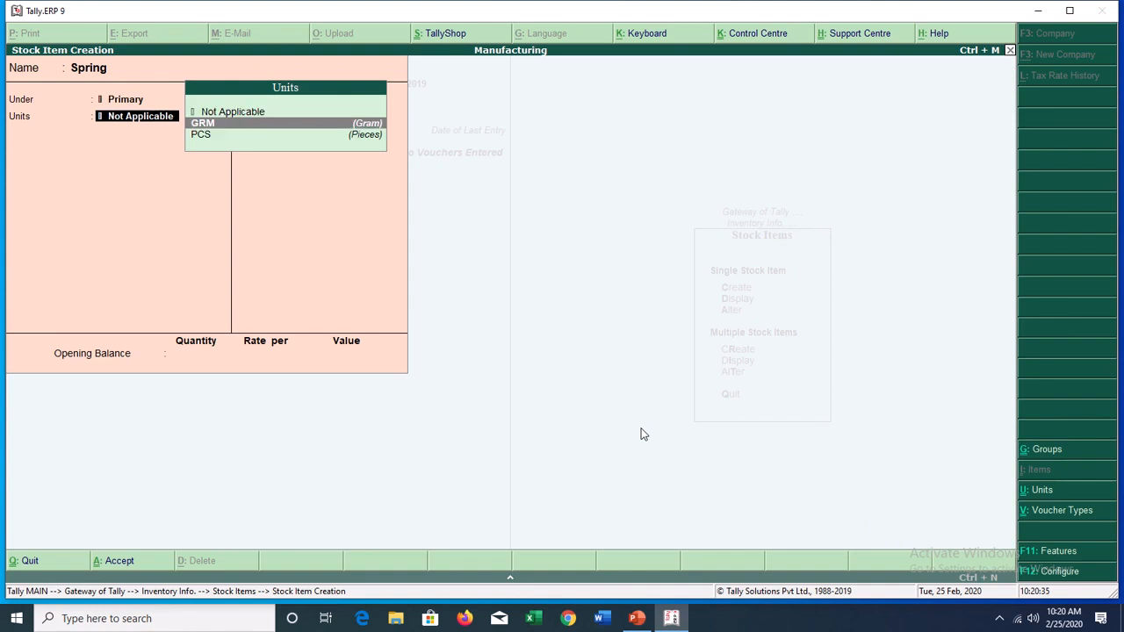
{"action": "key", "text": "Return"}
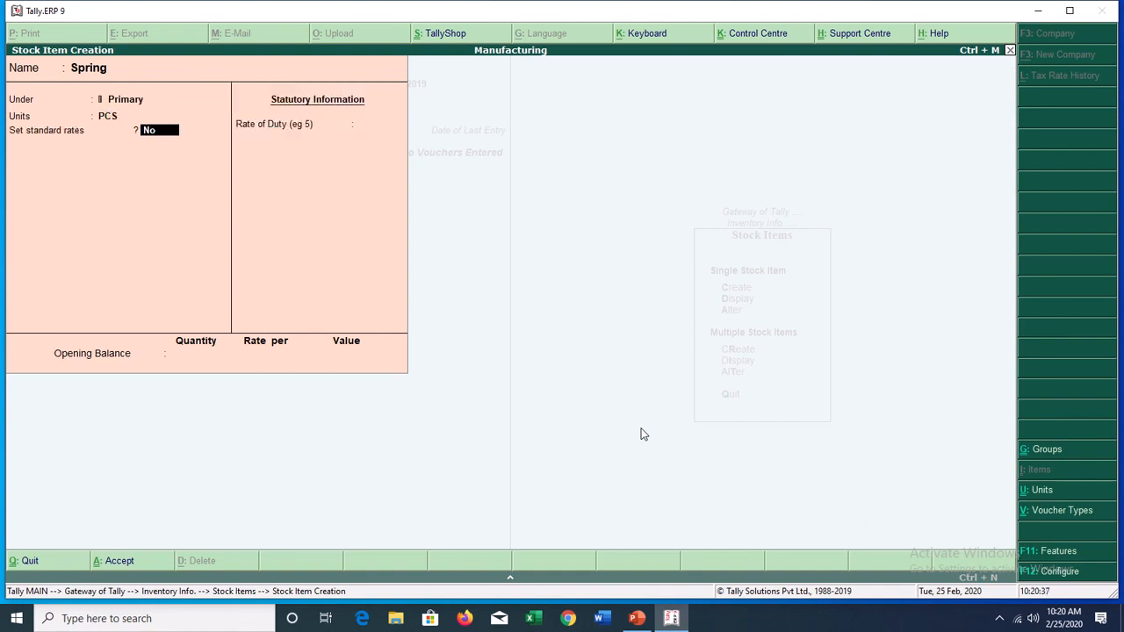
{"action": "key", "text": "ctrl+a"}
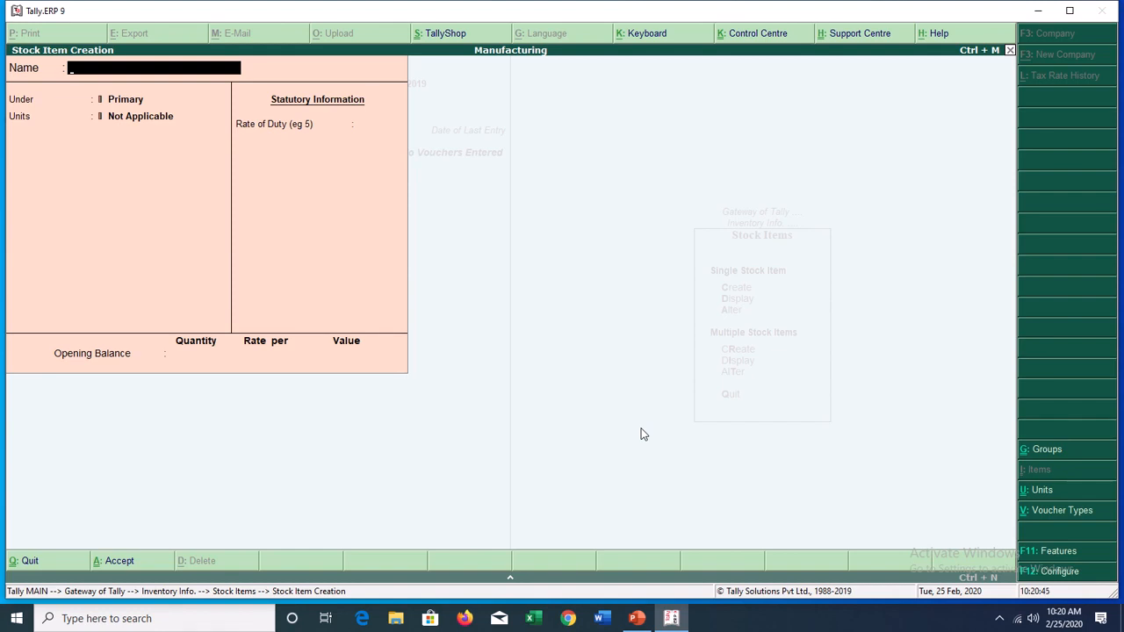
Leave stock item creation and display the list of stock items to check the created entries.
{"action": "key", "text": "Escape"}
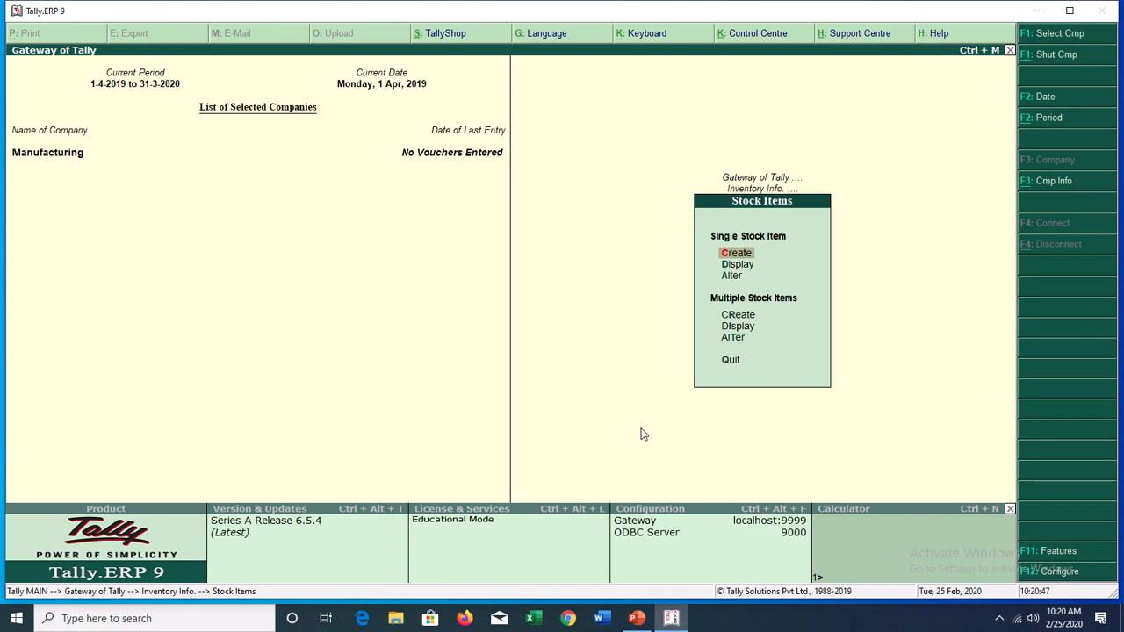
{"action": "key", "text": "Down"}
{"action": "key", "text": "Return"}
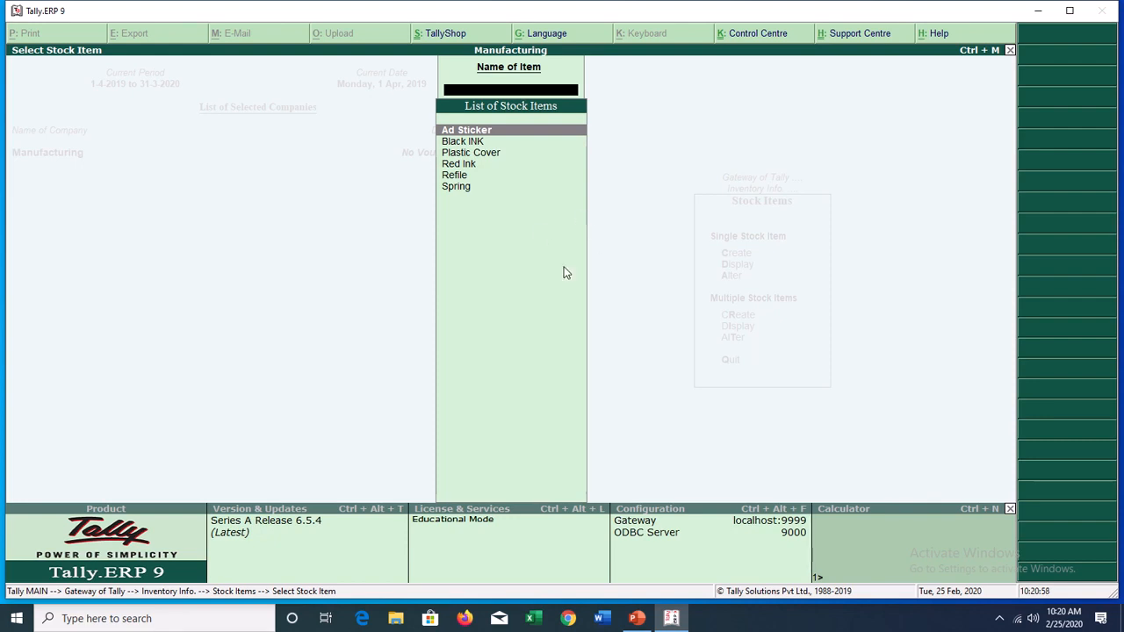
{"action": "mouse_move", "coordinate": [475, 5]}
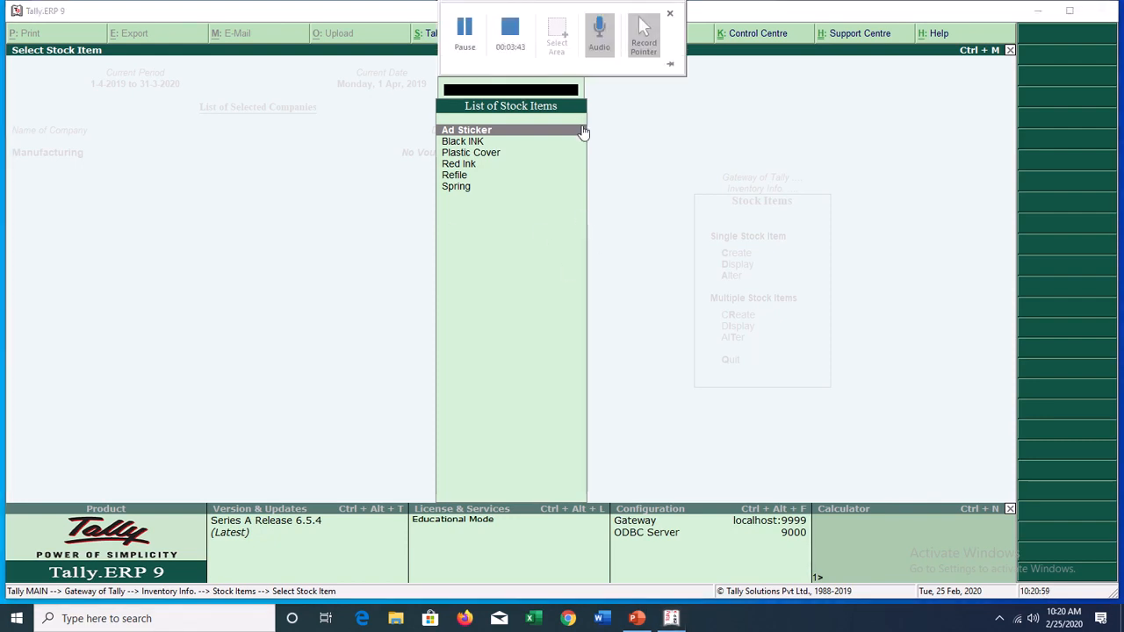
{"action": "left_click", "coordinate": [464, 34]}
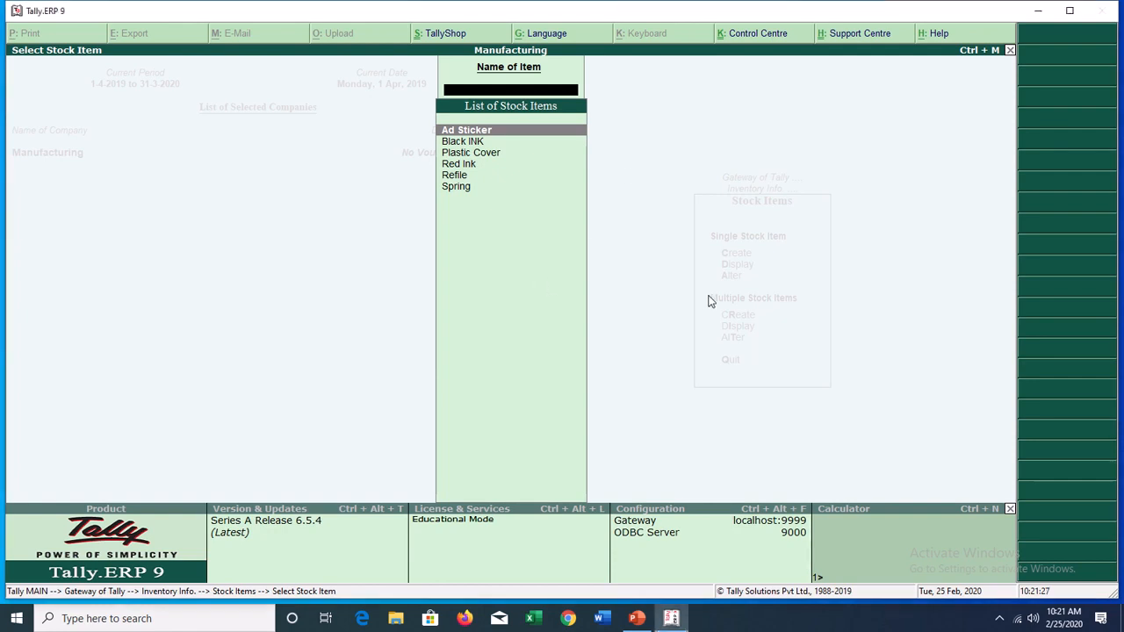
Leave the stock item list and open the creation form for a single stock item in the inventory masters.
{"action": "key", "text": "Return"}
{"action": "key", "text": "Escape"}
{"action": "key", "text": "Escape"}
{"action": "key", "text": "Escape"}
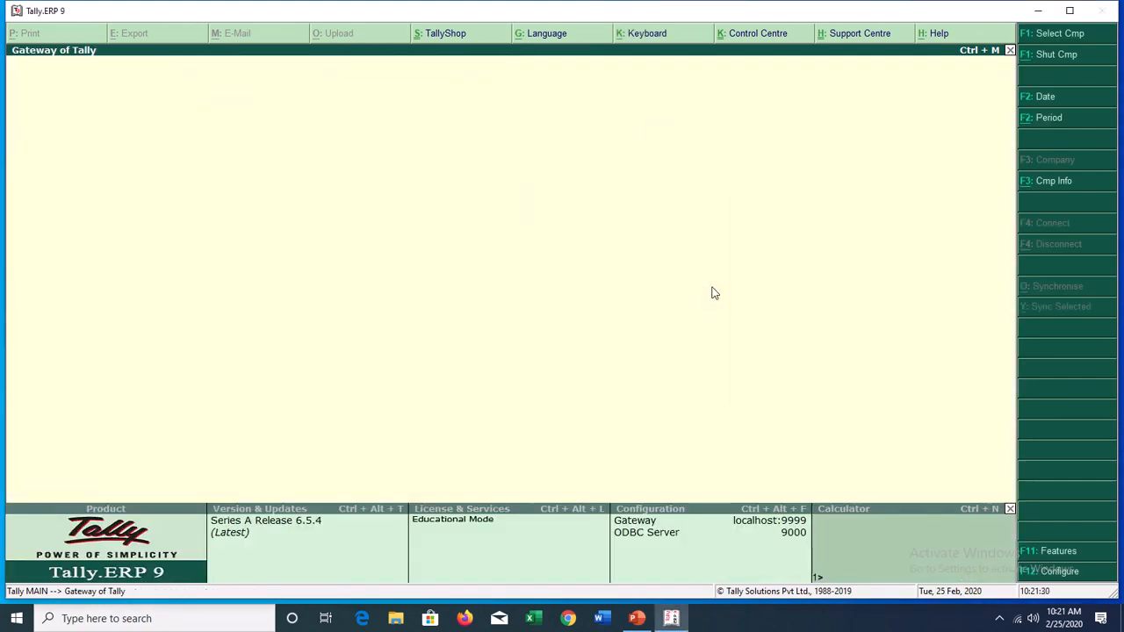
{"action": "key", "text": "Down"}
{"action": "key", "text": "Return"}
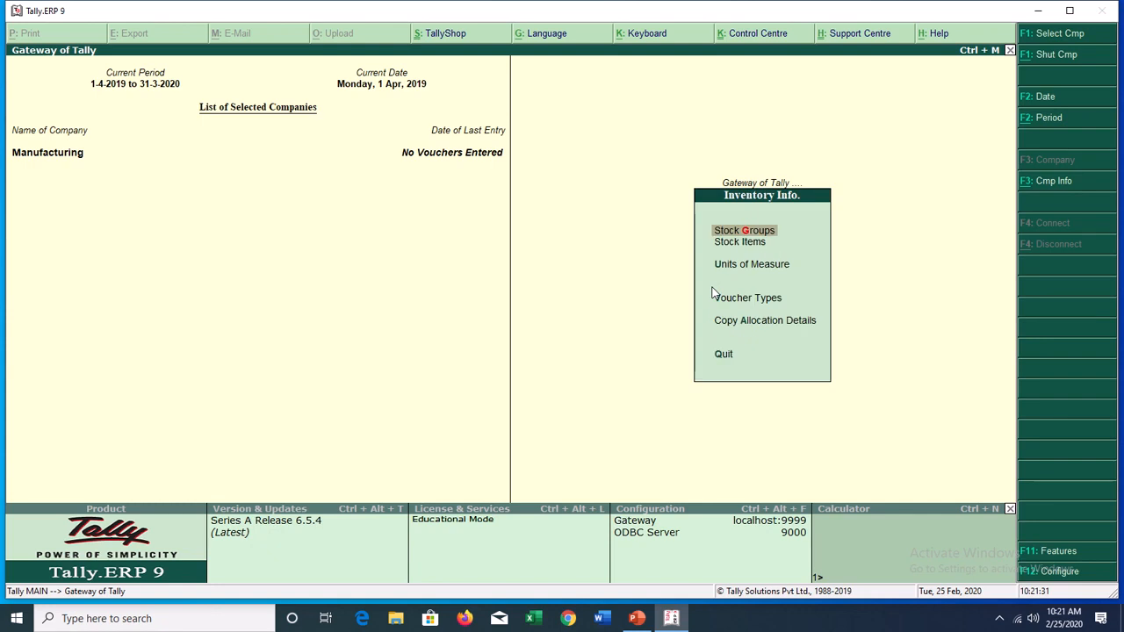
{"action": "key", "text": "Down"}
{"action": "key", "text": "Return"}
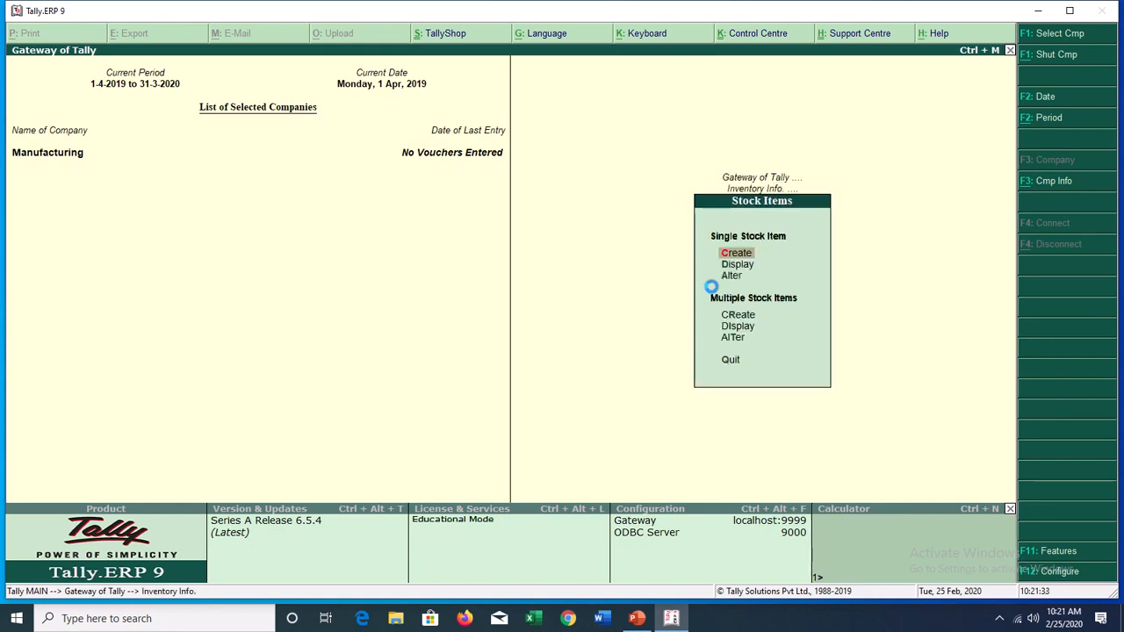
{"action": "key", "text": "Return"}
Create the stock item NIB under Primary with the unit PCS.
{"action": "type", "text": "NI"}
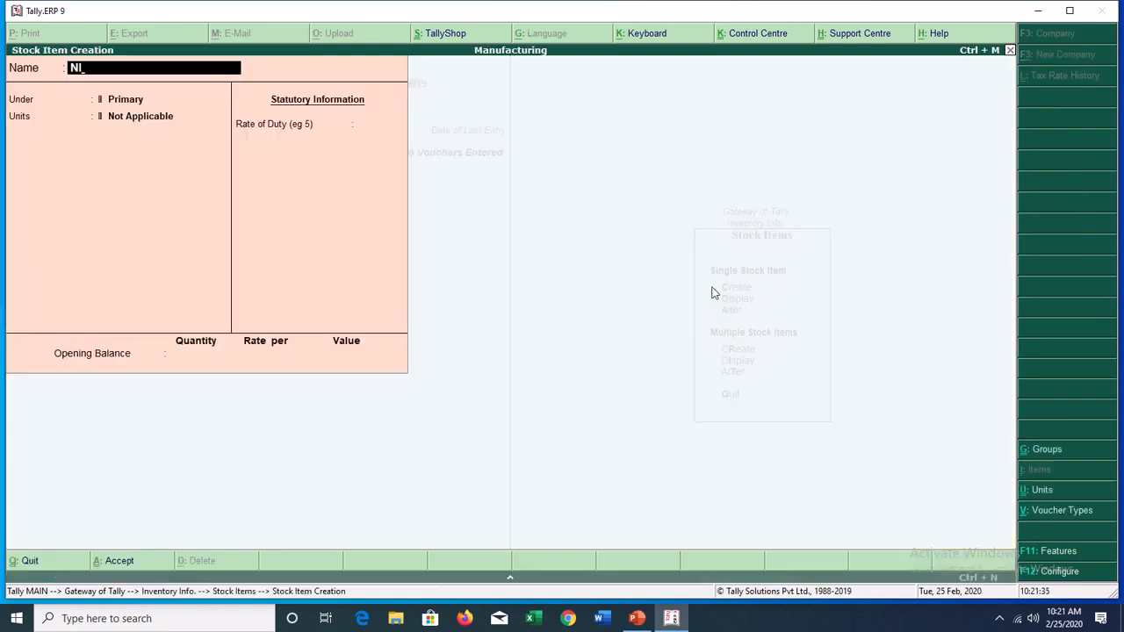
{"action": "type", "text": "B"}
{"action": "key", "text": "Return"}
{"action": "key", "text": "Return"}
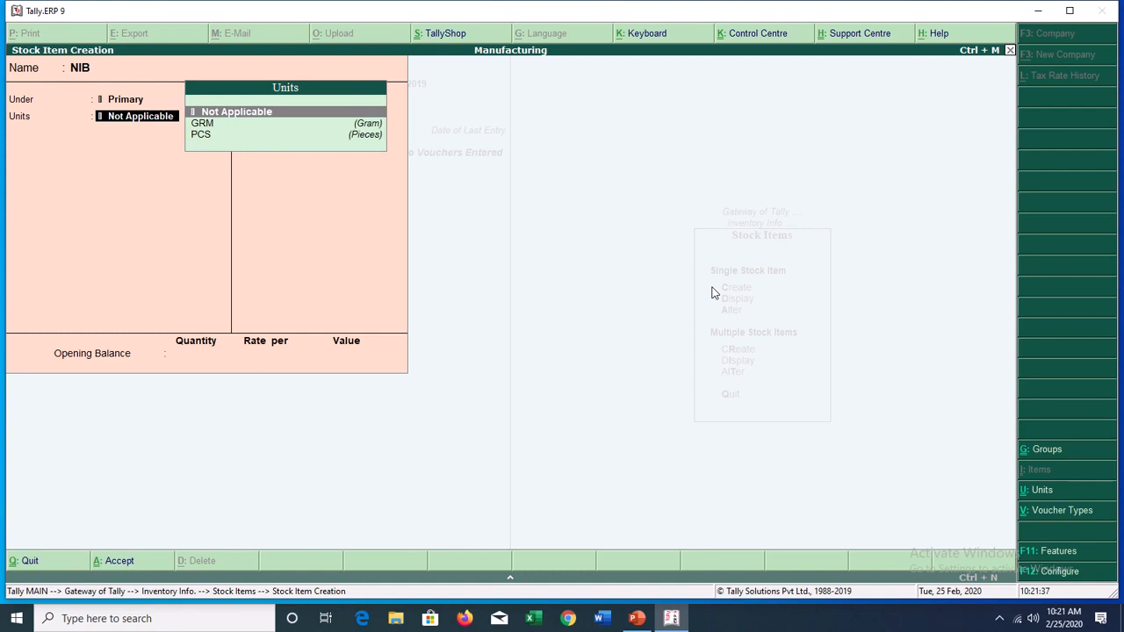
{"action": "key", "text": "Down"}
{"action": "key", "text": "Down"}
{"action": "key", "text": "Return"}
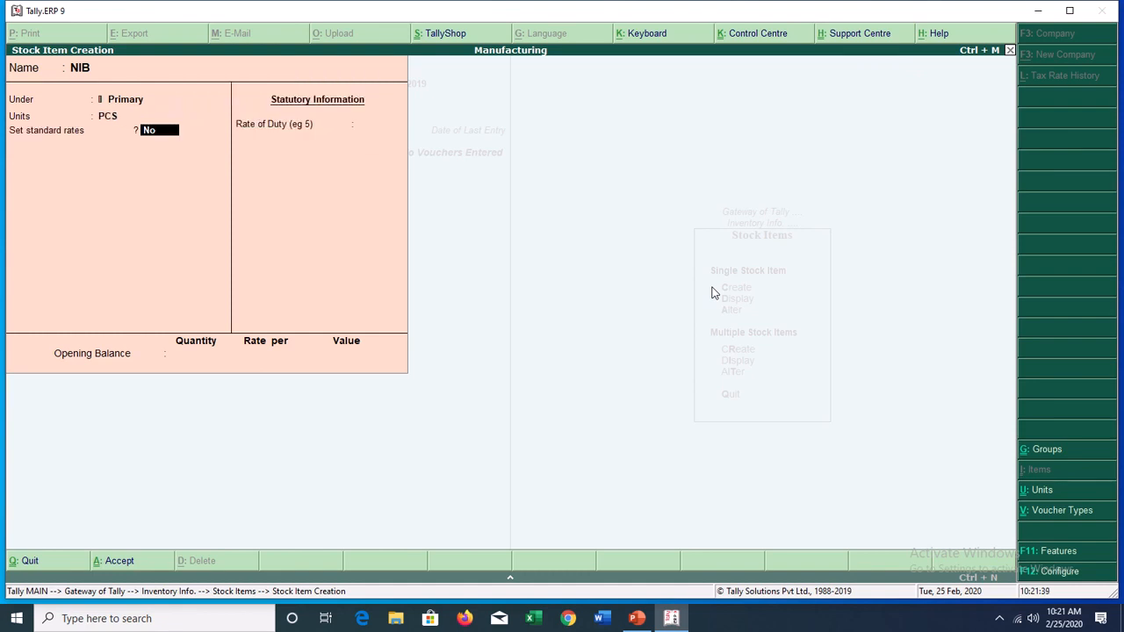
{"action": "key", "text": "ctrl+a"}
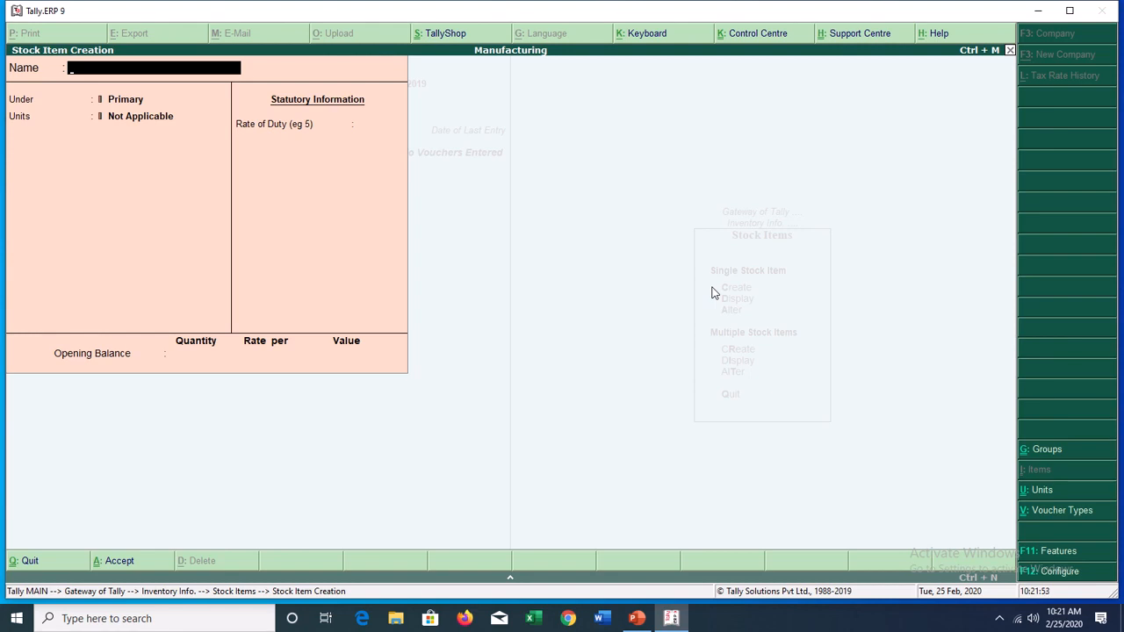
Enable component list details (Bill of Materials) in the stock item configuration, keeping the other options as they are.
{"action": "key", "text": "F12"}
{"action": "key", "text": "Return"}
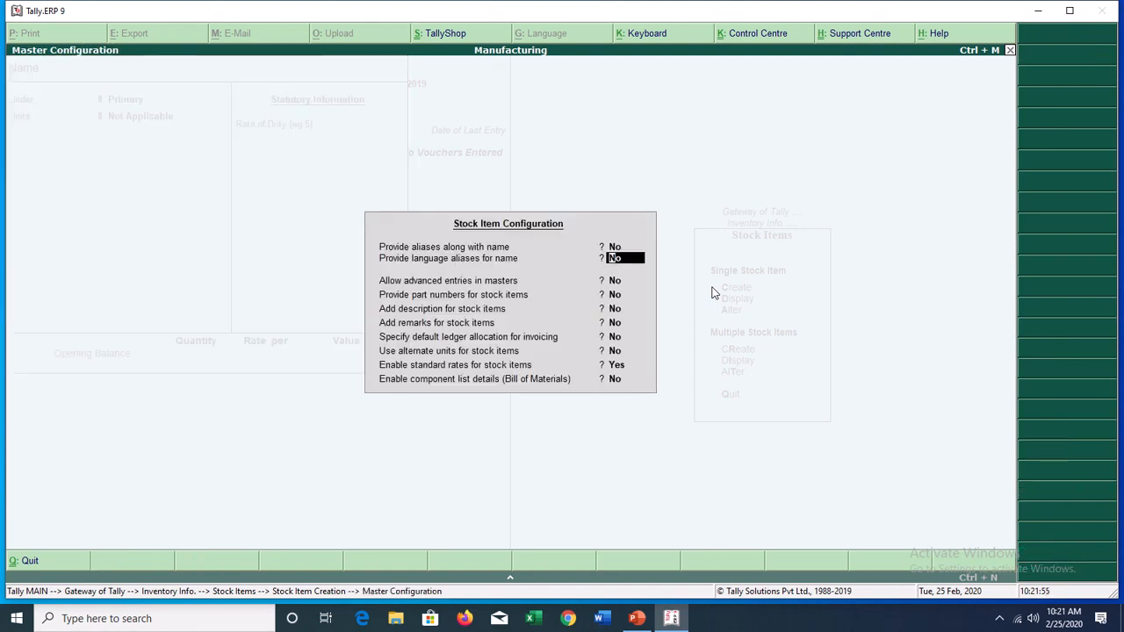
{"action": "key", "text": "Return"}
{"action": "key", "text": "Return"}
{"action": "key", "text": "Return"}
{"action": "key", "text": "Return"}
{"action": "key", "text": "Return"}
{"action": "key", "text": "Return"}
{"action": "key", "text": "Return"}
{"action": "key", "text": "Return"}
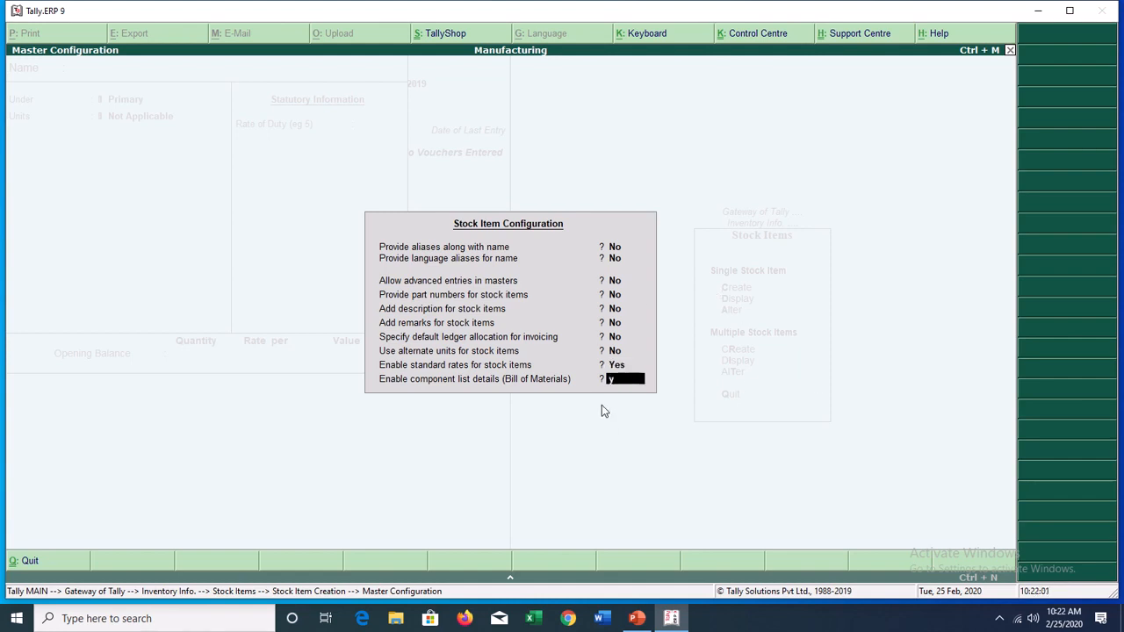
{"action": "key", "text": "Return"}
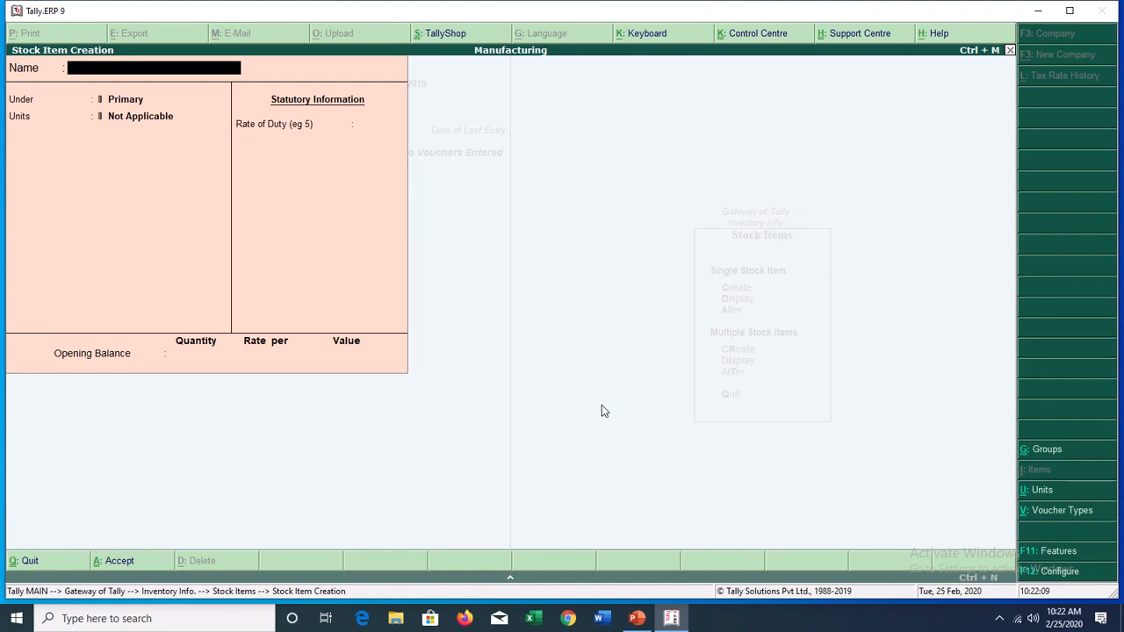
Enter a new stock item named Cello Pen under Primary with the unit PCS.
{"action": "type", "text": "Cello Pen"}
{"action": "key", "text": "Return"}
{"action": "key", "text": "Return"}
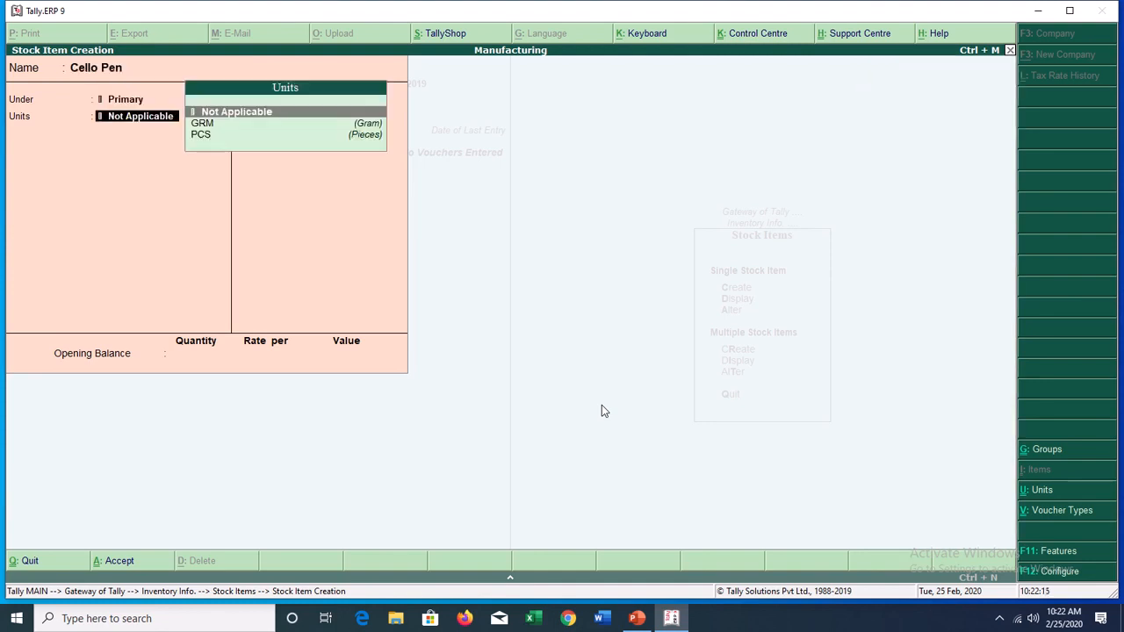
{"action": "key", "text": "Down"}
{"action": "key", "text": "Down"}
{"action": "key", "text": "Return"}
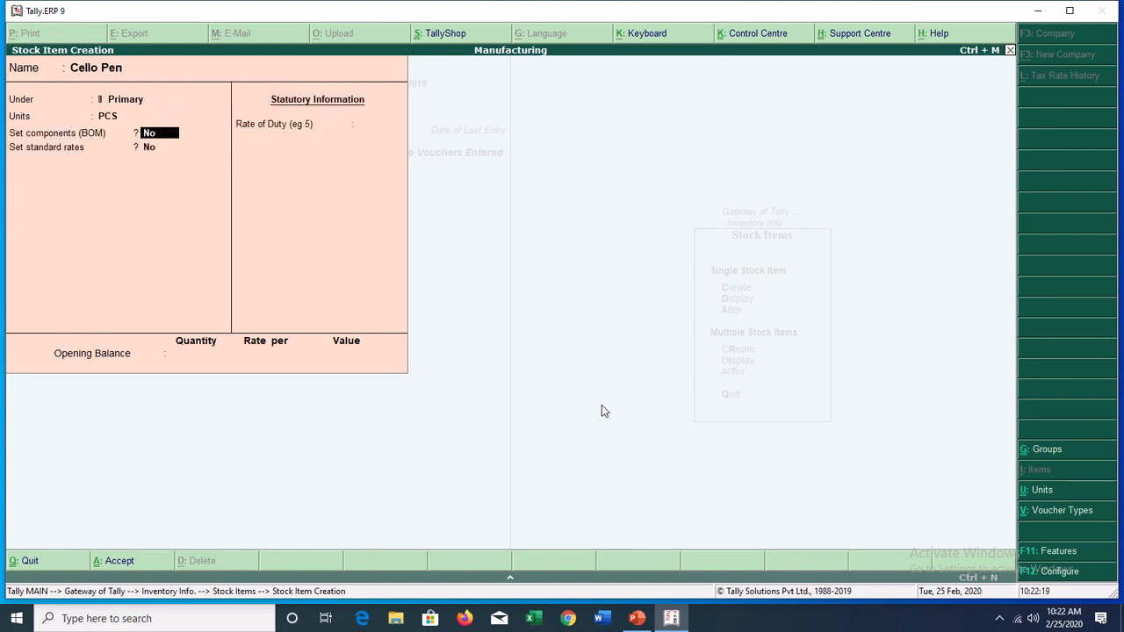
Turn on Set components (BOM) for Cello Pen and start a BOM named Cello Pen with 1 PCS as unit of manufacture.
{"action": "key", "text": "y"}
{"action": "key", "text": "Return"}
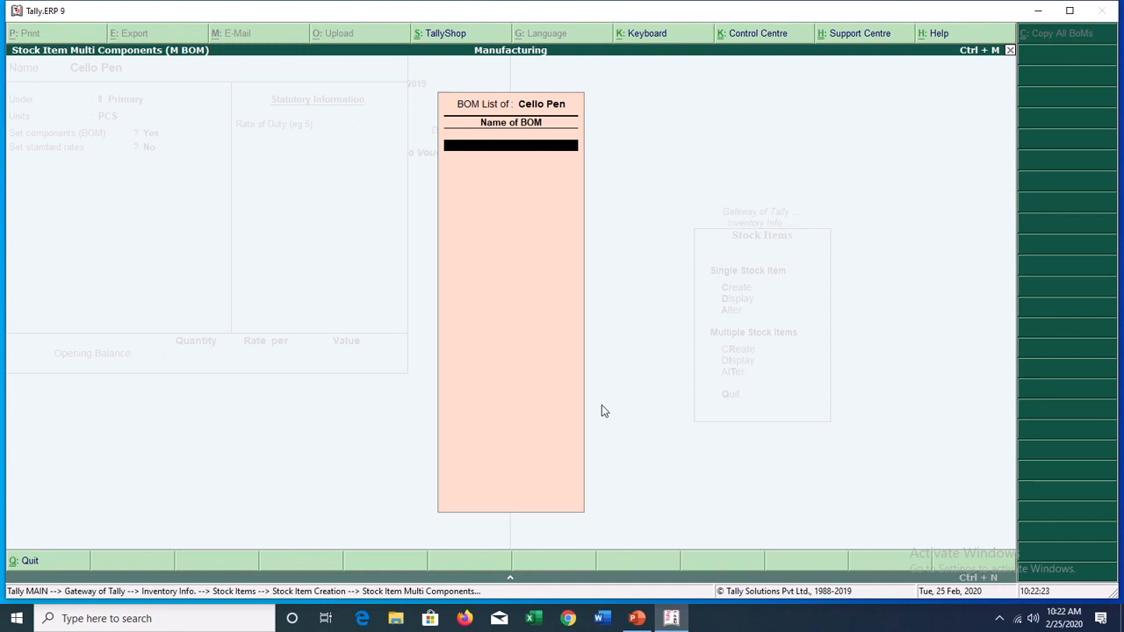
{"action": "type", "text": "Cello Pen"}
{"action": "key", "text": "Return"}
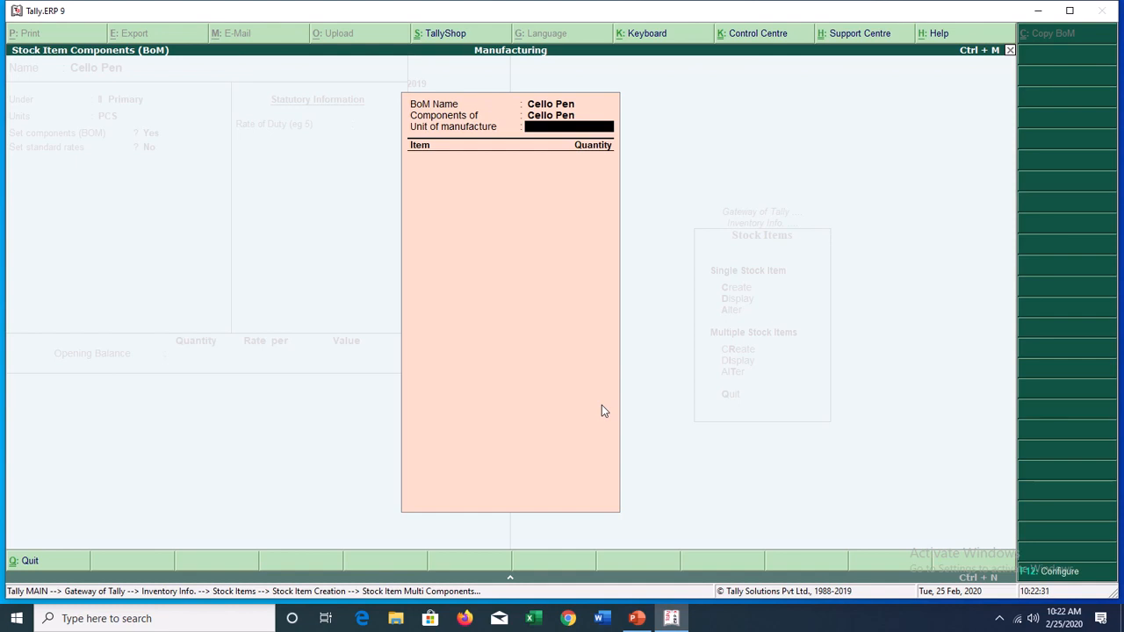
{"action": "key", "text": "Return"}
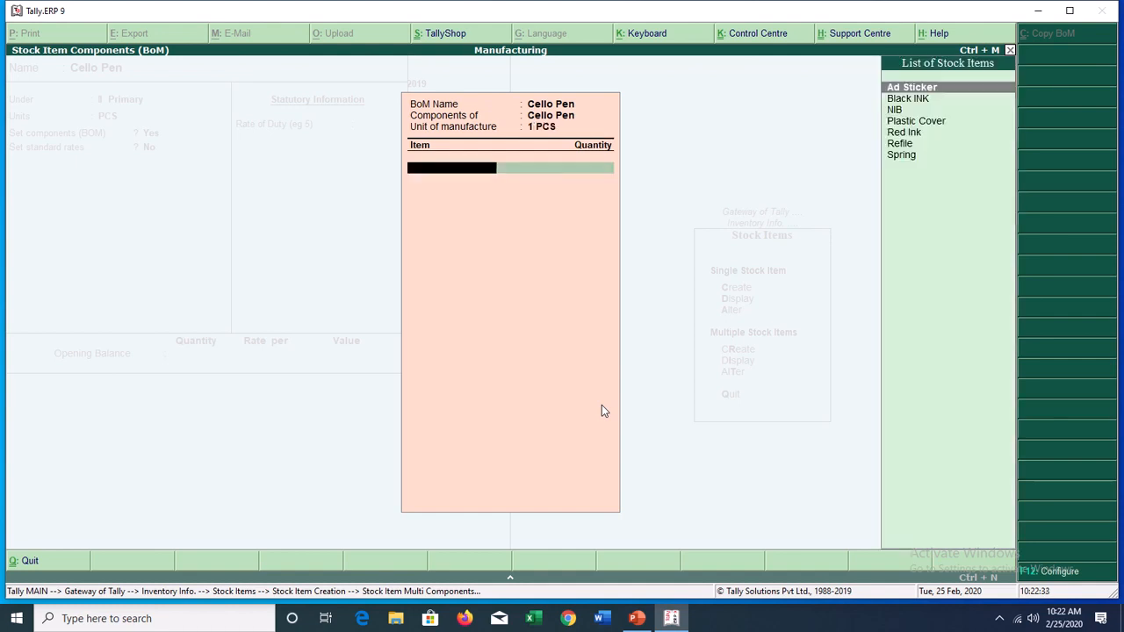
Add 1 PCS of Ad Sticker and 1 GRM of Black INK to the Cello Pen bill of materials.
{"action": "key", "text": "Return"}
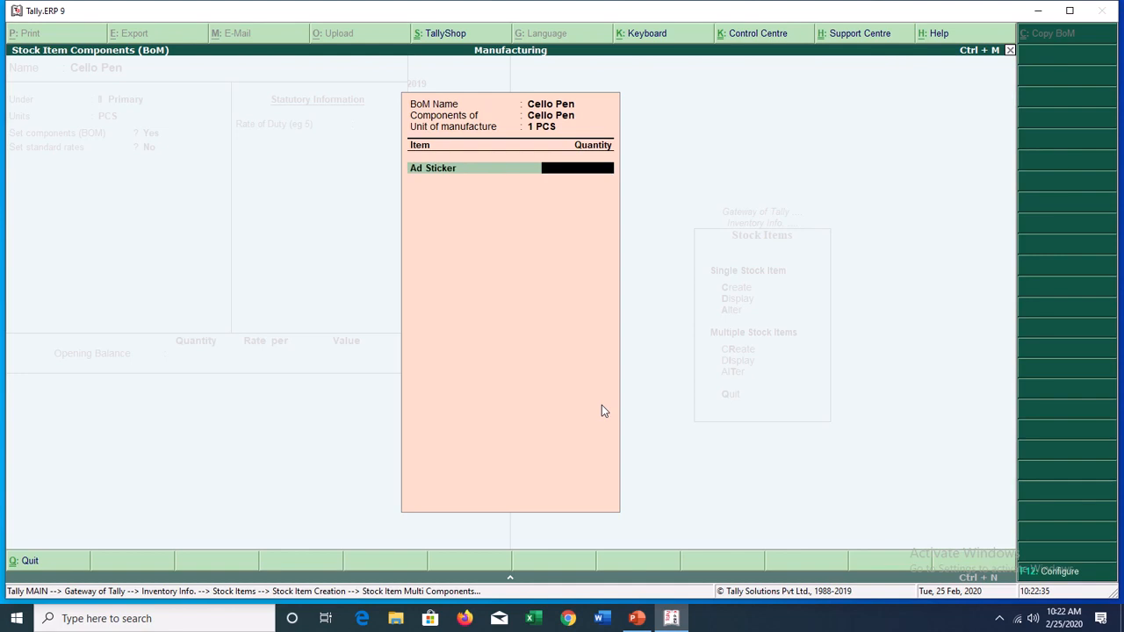
{"action": "type", "text": "1"}
{"action": "key", "text": "Return"}
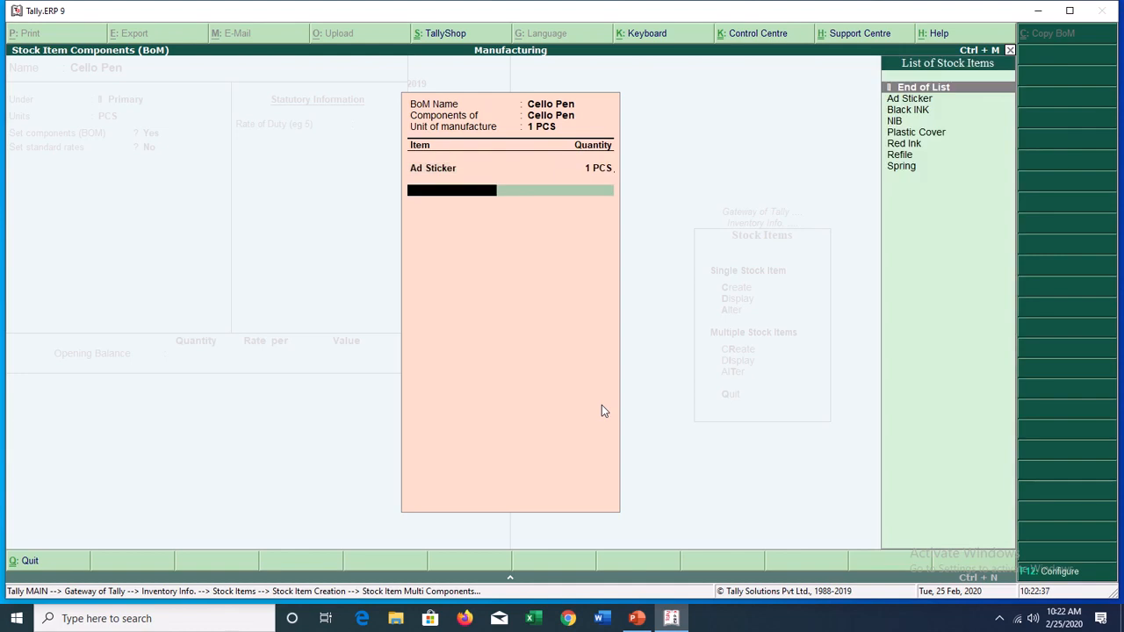
{"action": "key", "text": "Down"}
{"action": "key", "text": "Down"}
{"action": "key", "text": "Return"}
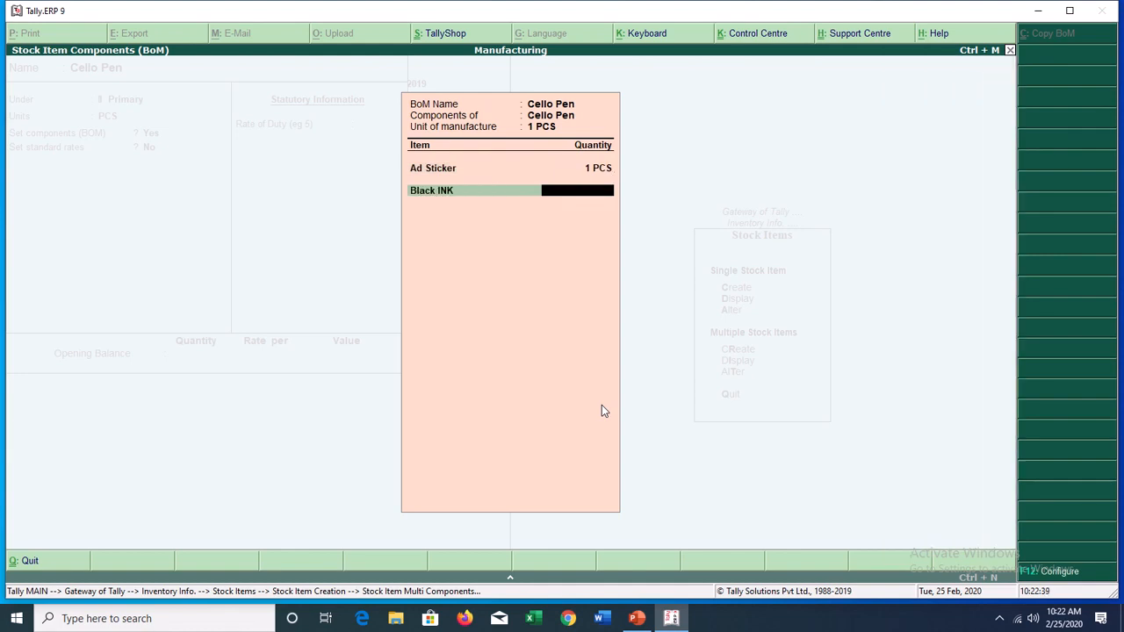
{"action": "type", "text": "1"}
{"action": "key", "text": "Return"}
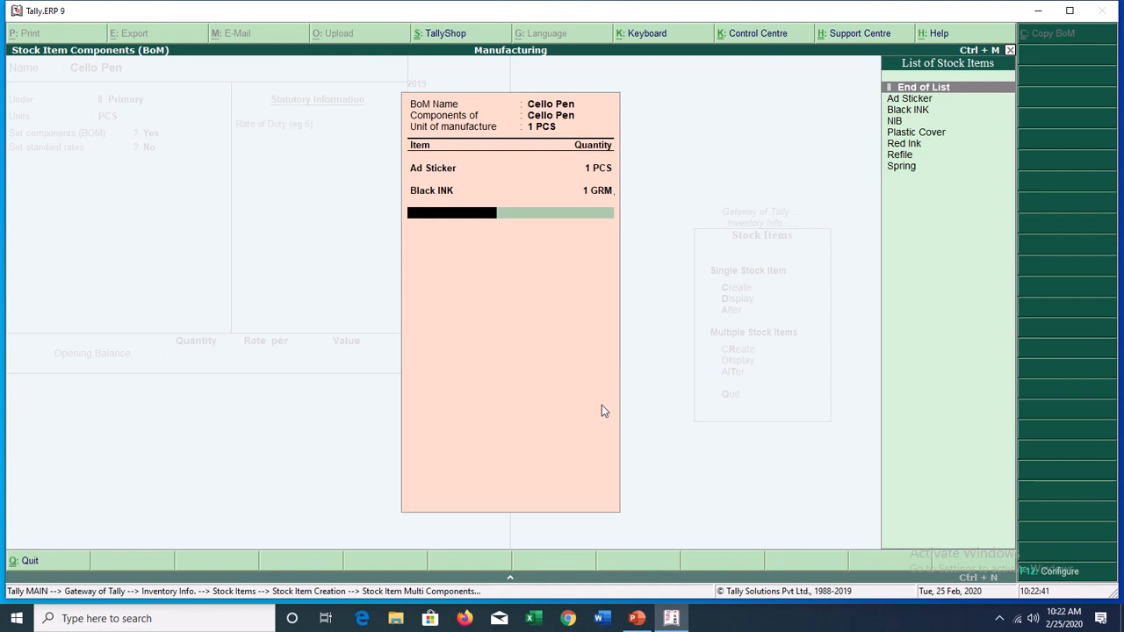
Add Red Ink with a quantity of 1 GRM to the Cello Pen components.
{"action": "key", "text": "Down"}
{"action": "key", "text": "Down"}
{"action": "key", "text": "Down"}
{"action": "key", "text": "Down"}
{"action": "key", "text": "Down"}
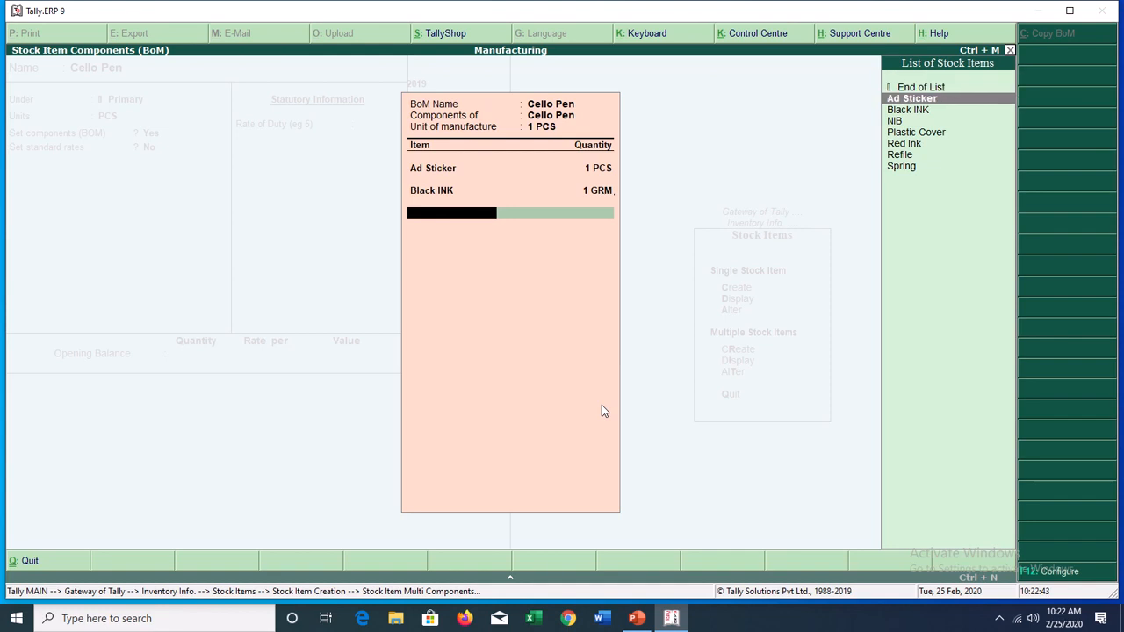
{"action": "key", "text": "Return"}
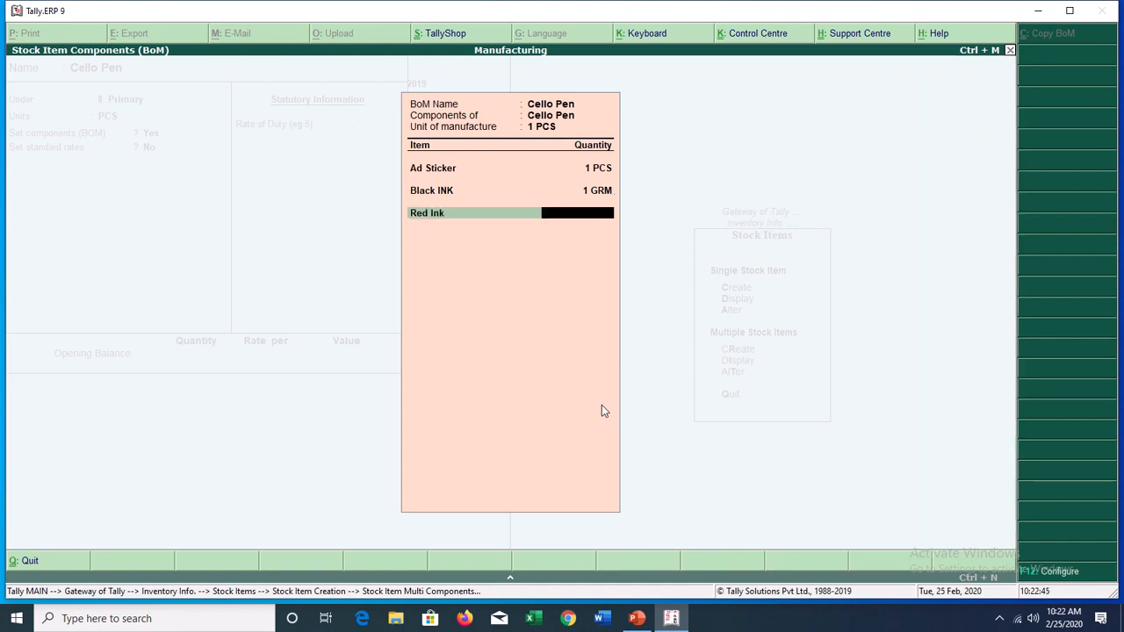
{"action": "type", "text": "1"}
{"action": "key", "text": "Return"}
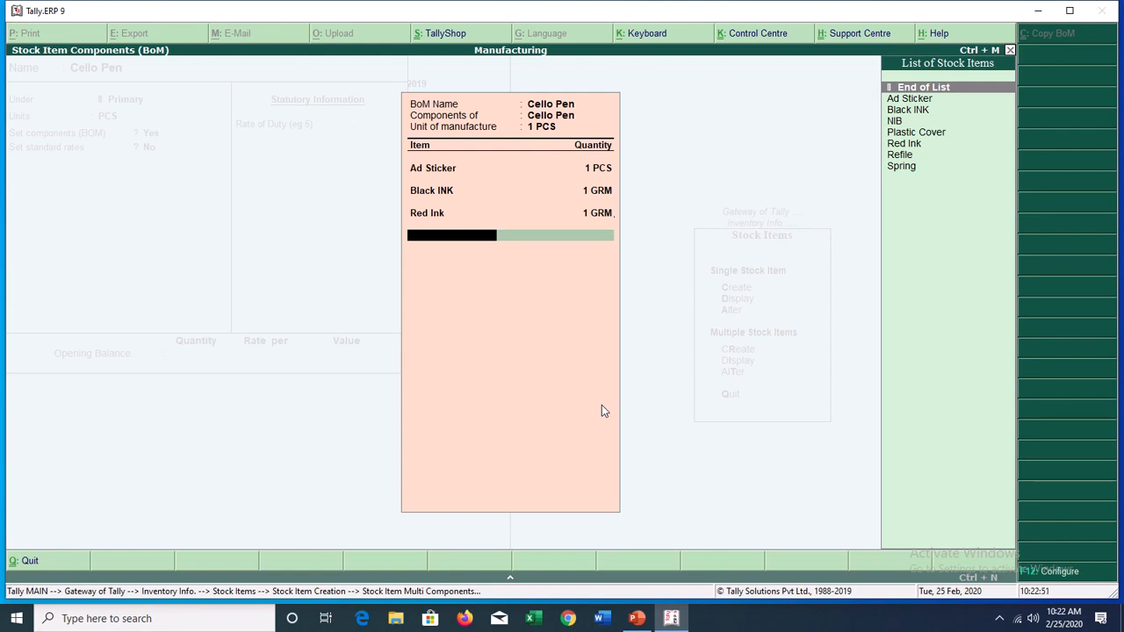
Add Plastic Cover with a quantity of 1 PCS to the Cello Pen components.
{"action": "key", "text": "Down"}
{"action": "key", "text": "Down"}
{"action": "key", "text": "Down"}
{"action": "key", "text": "Down"}
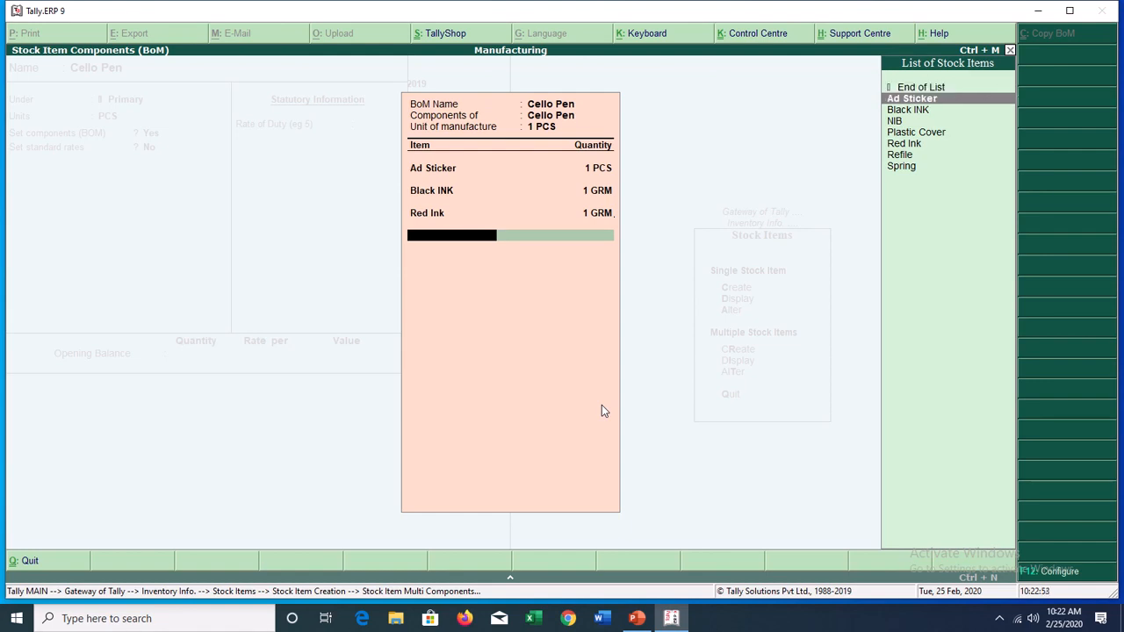
{"action": "key", "text": "Return"}
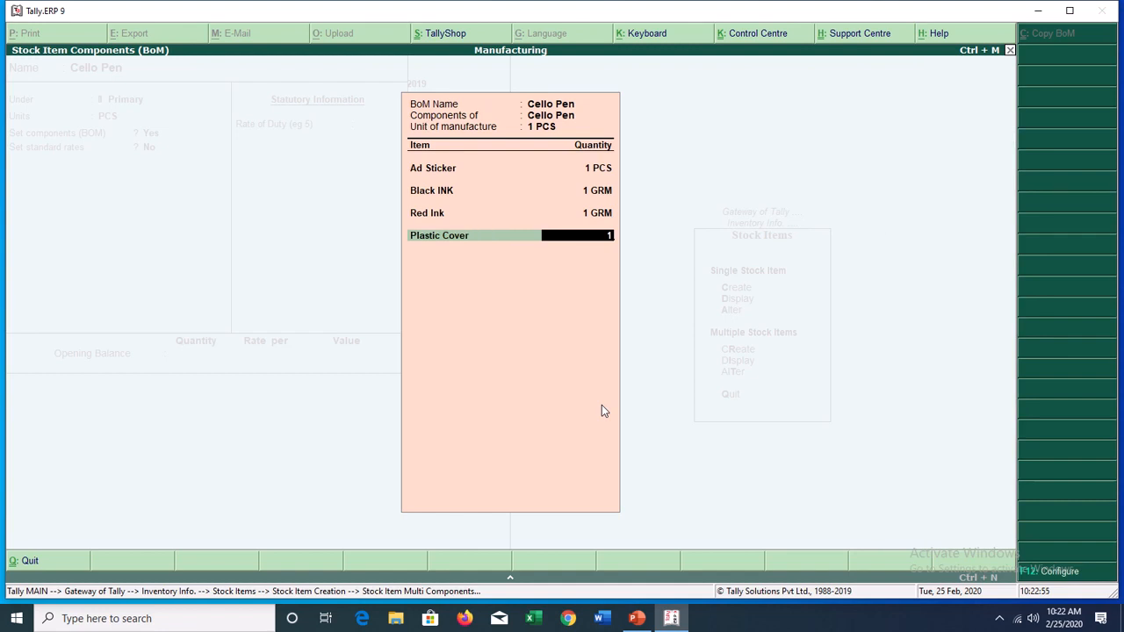
{"action": "type", "text": "1"}
{"action": "key", "text": "Return"}
Add NIB with a quantity of 2 PCS to the Cello Pen components.
{"action": "key", "text": "Down"}
{"action": "key", "text": "Down"}
{"action": "key", "text": "Down"}
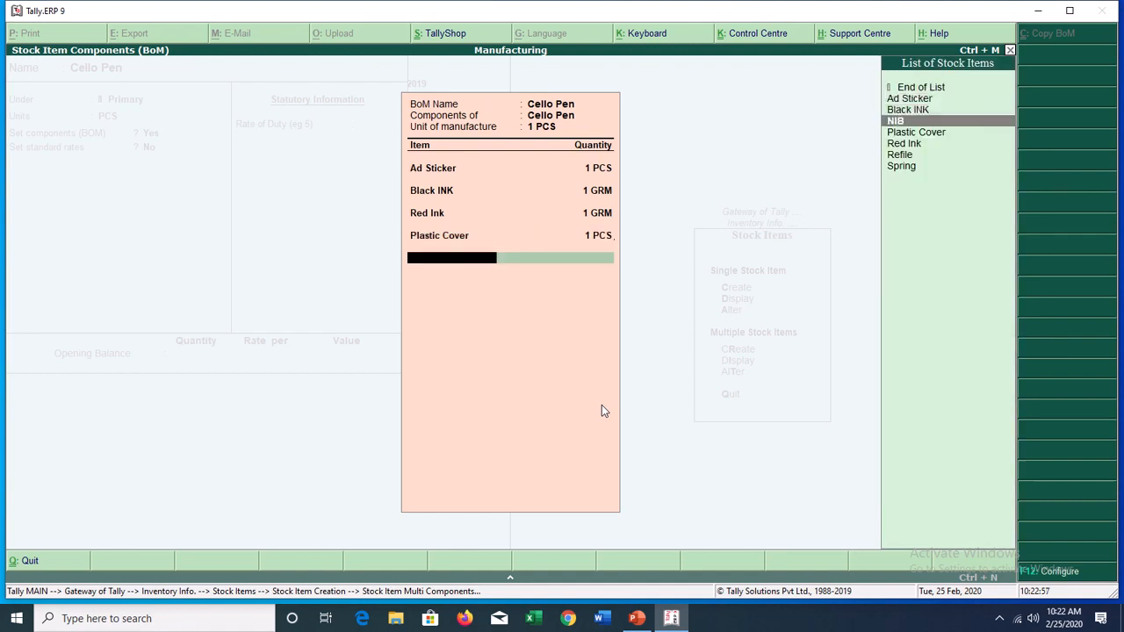
{"action": "key", "text": "Return"}
{"action": "type", "text": "2"}
{"action": "key", "text": "Return"}
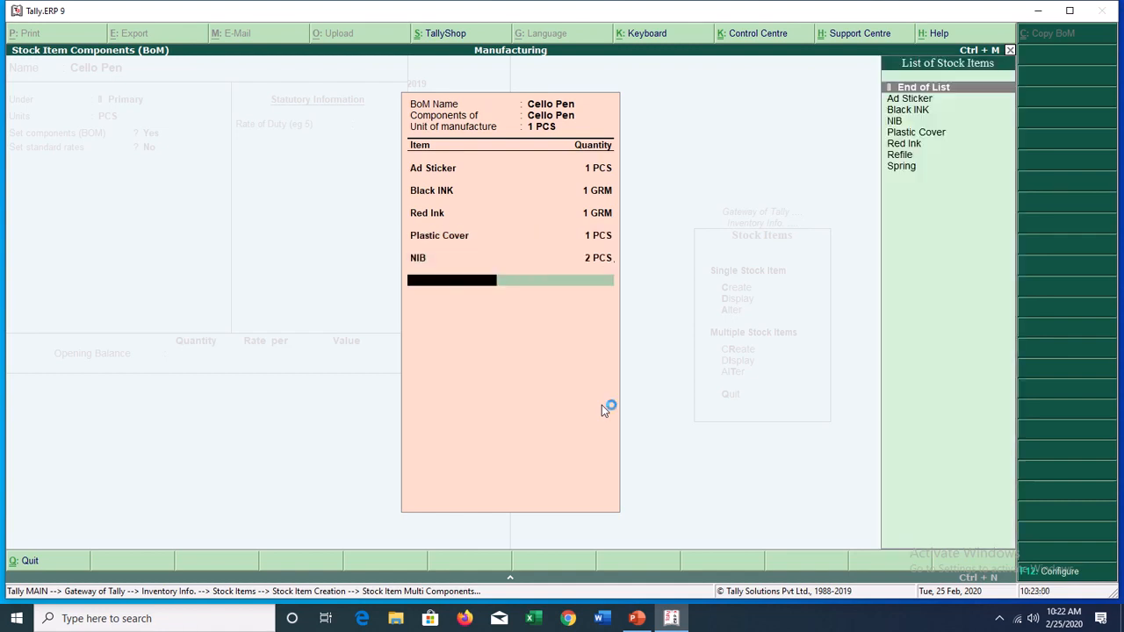
Add Refile with a quantity of 2 PCS to the Cello Pen components.
{"action": "key", "text": "Down"}
{"action": "key", "text": "Down"}
{"action": "key", "text": "Down"}
{"action": "key", "text": "Down"}
{"action": "key", "text": "Down"}
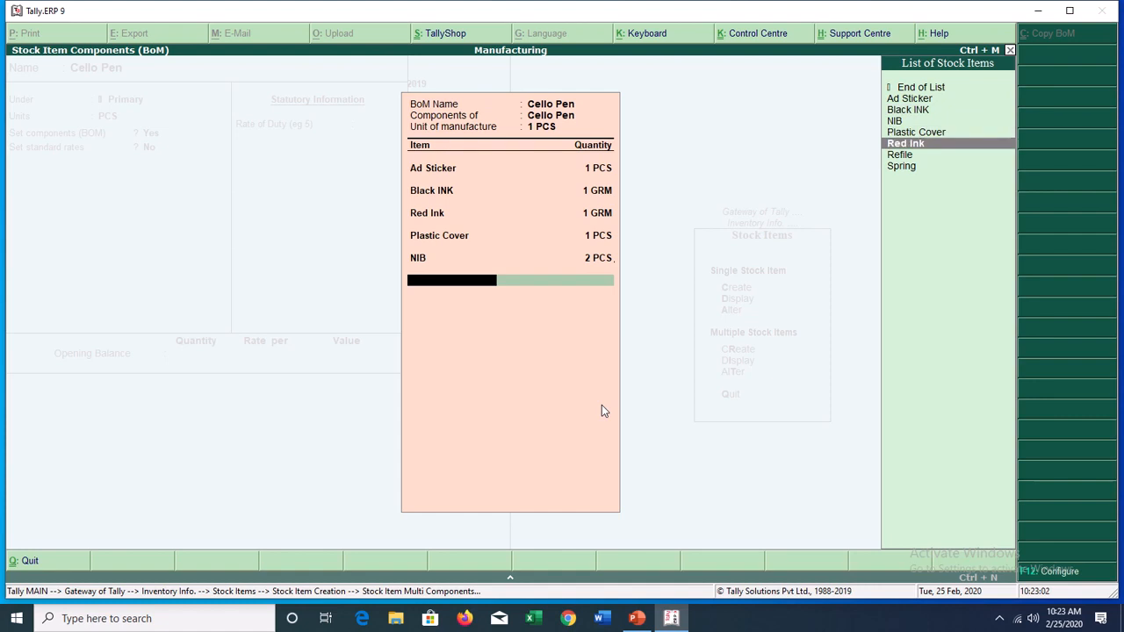
{"action": "key", "text": "Down"}
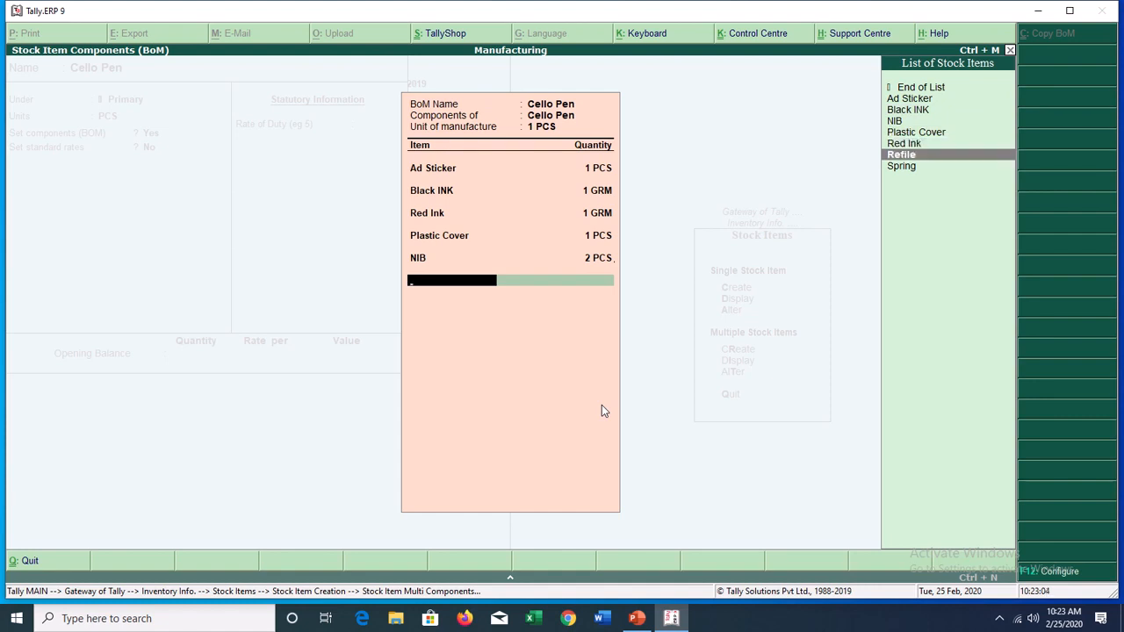
{"action": "key", "text": "Return"}
{"action": "type", "text": "2"}
{"action": "key", "text": "Return"}
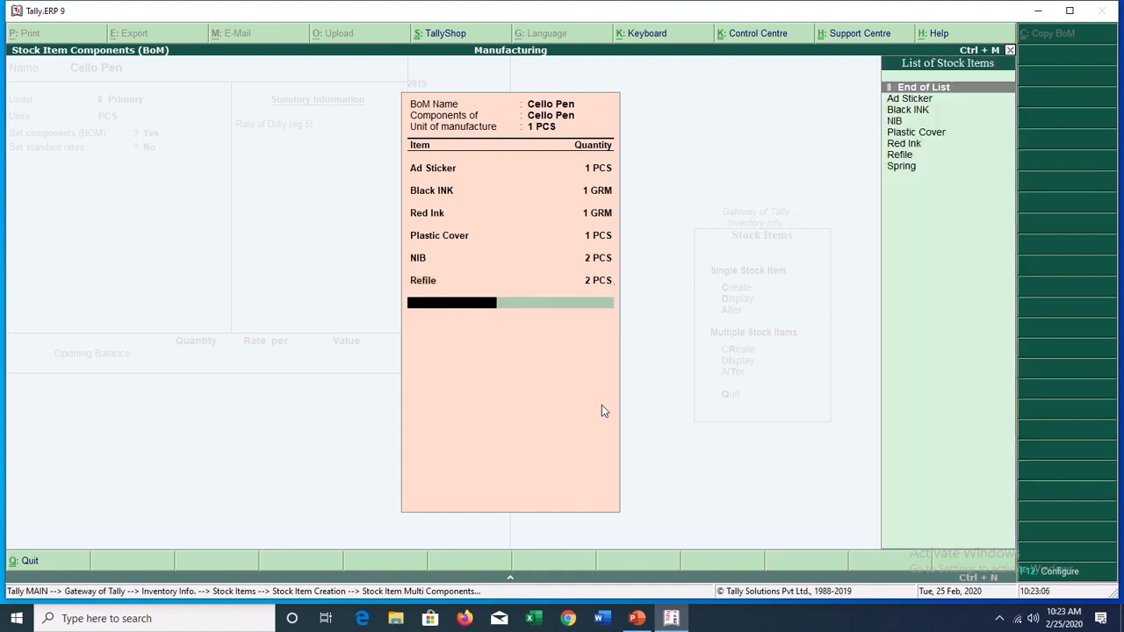
Add Spring with a quantity of 2 PCS to the Cello Pen components.
{"action": "key", "text": "Down"}
{"action": "key", "text": "Down"}
{"action": "key", "text": "Down"}
{"action": "key", "text": "Down"}
{"action": "key", "text": "Down"}
{"action": "key", "text": "Down"}
{"action": "key", "text": "Down"}
{"action": "key", "text": "Return"}
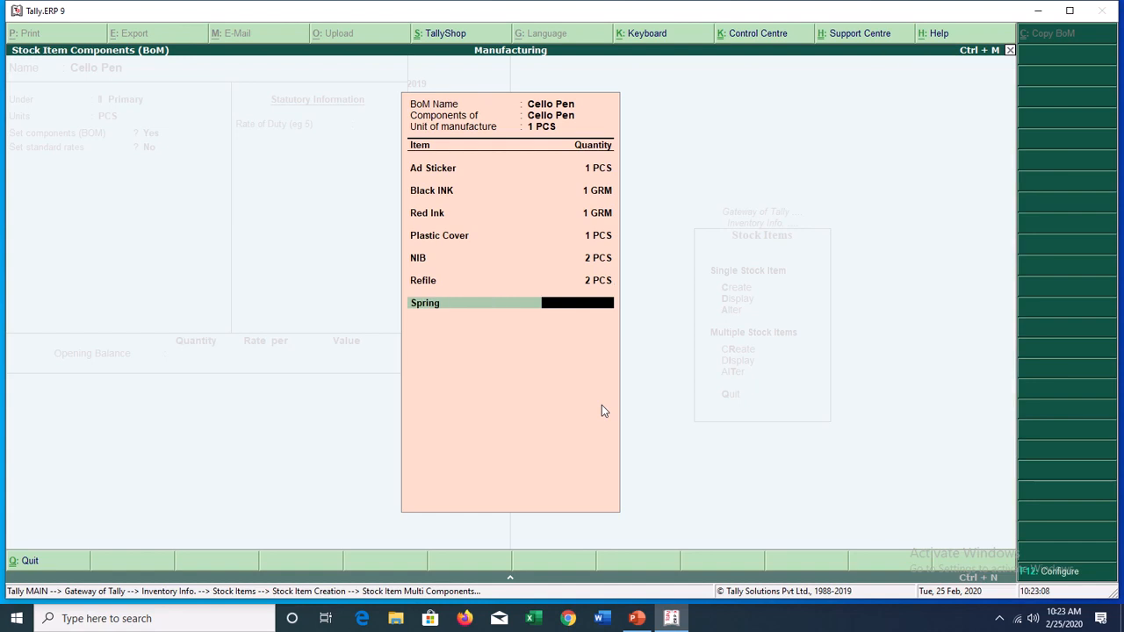
{"action": "type", "text": "2"}
{"action": "key", "text": "Return"}
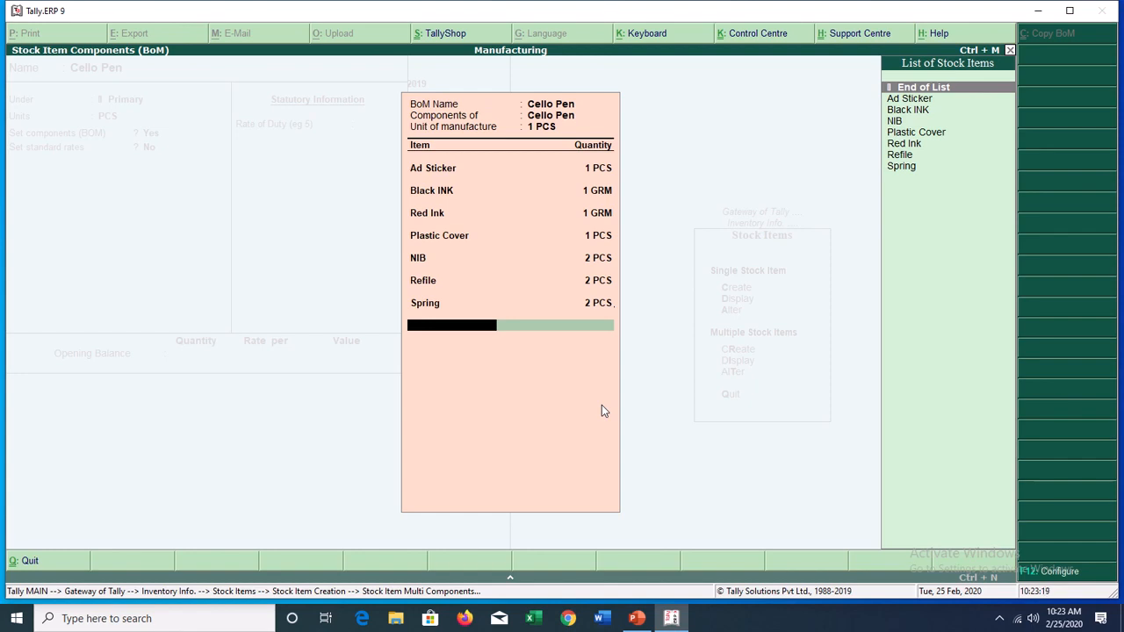
End the component list and BOM list, then save the Cello Pen stock item without standard rates or an opening balance.
{"action": "key", "text": "Return"}
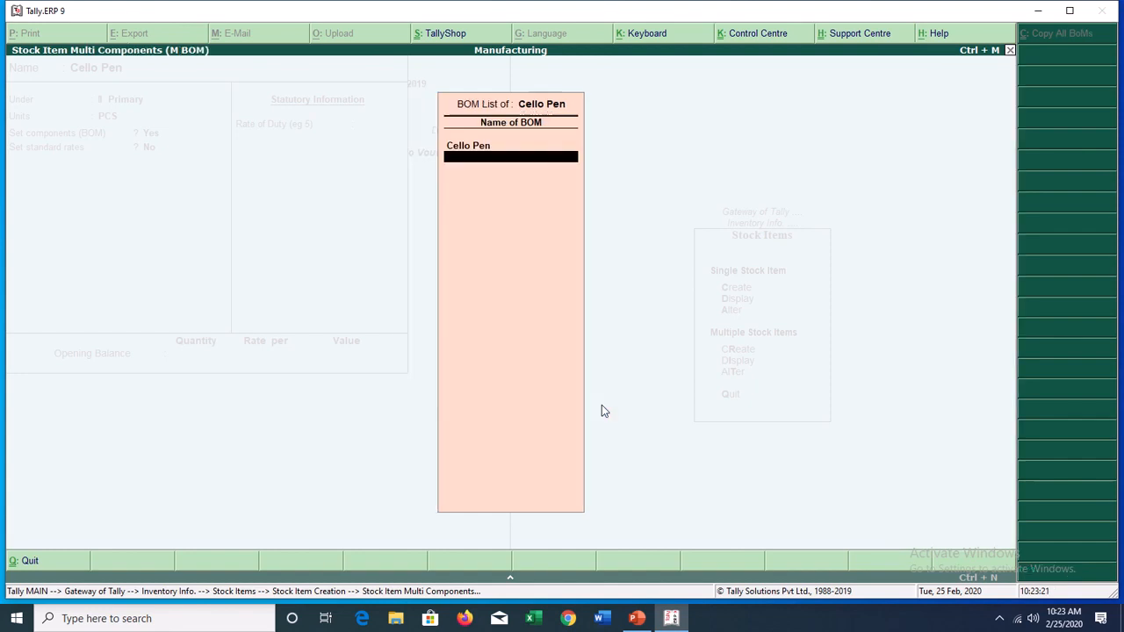
{"action": "key", "text": "Return"}
{"action": "key", "text": "Return"}
{"action": "key", "text": "Return"}
{"action": "key", "text": "Return"}
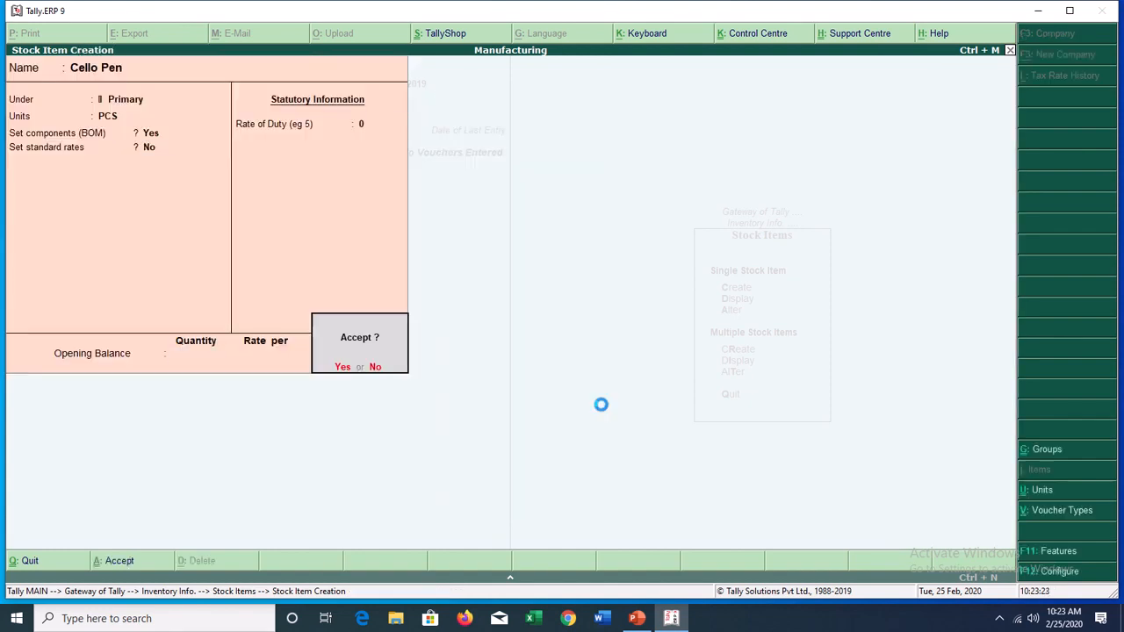
{"action": "key", "text": "Return"}
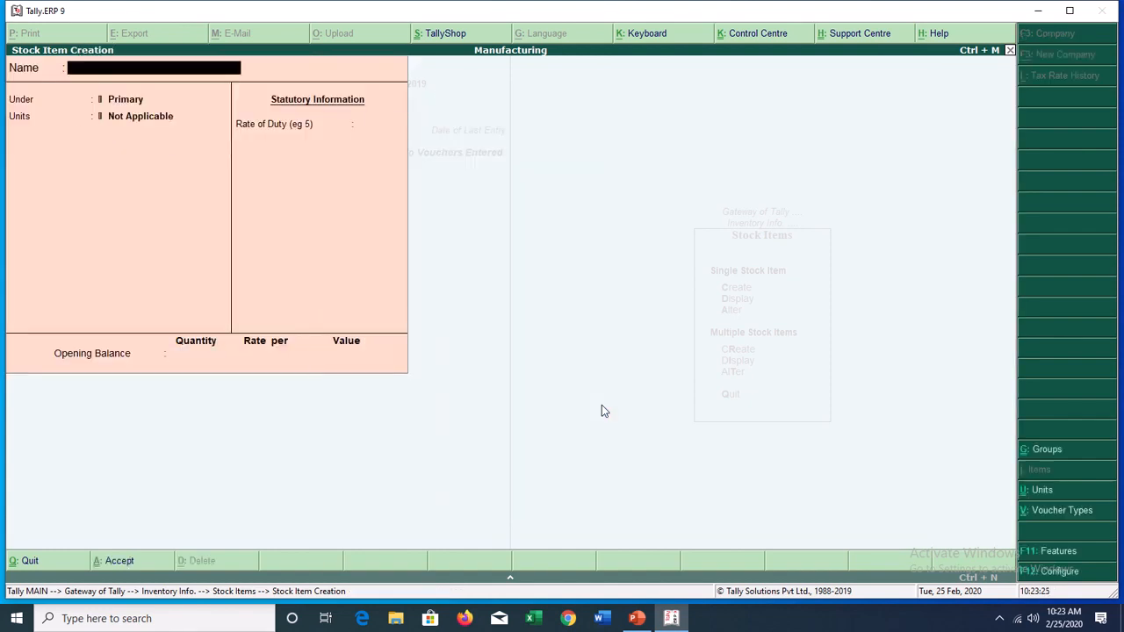
Leave stock item creation and check the Stock Summary report for the Manufacturing company.
{"action": "key", "text": "Escape"}
{"action": "key", "text": "Escape"}
{"action": "key", "text": "Escape"}
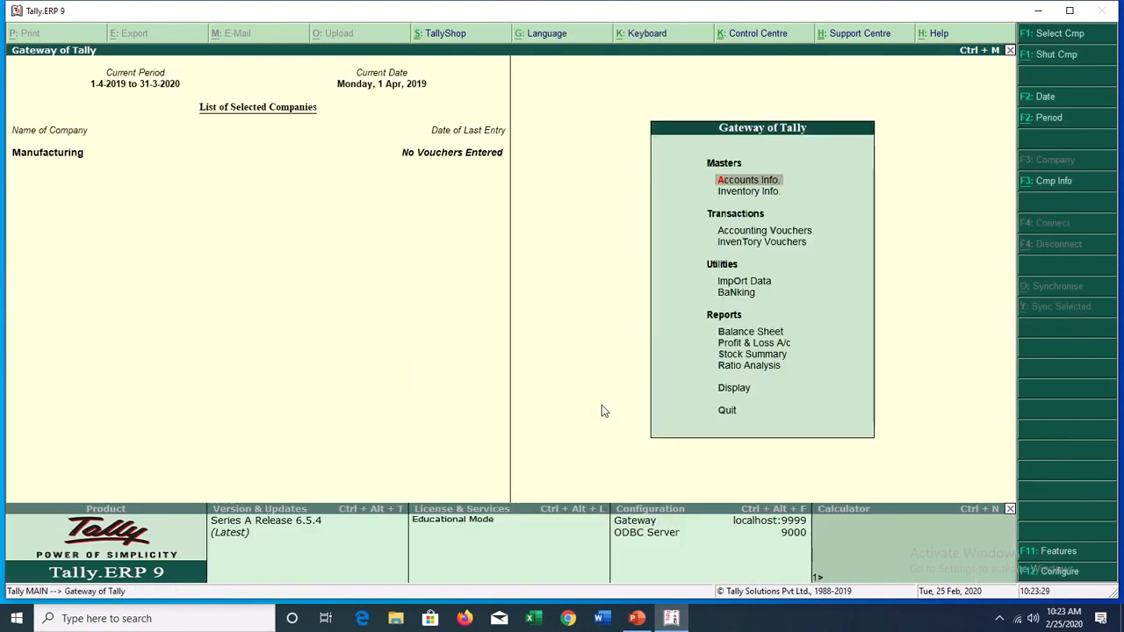
{"action": "left_click", "coordinate": [755, 355]}
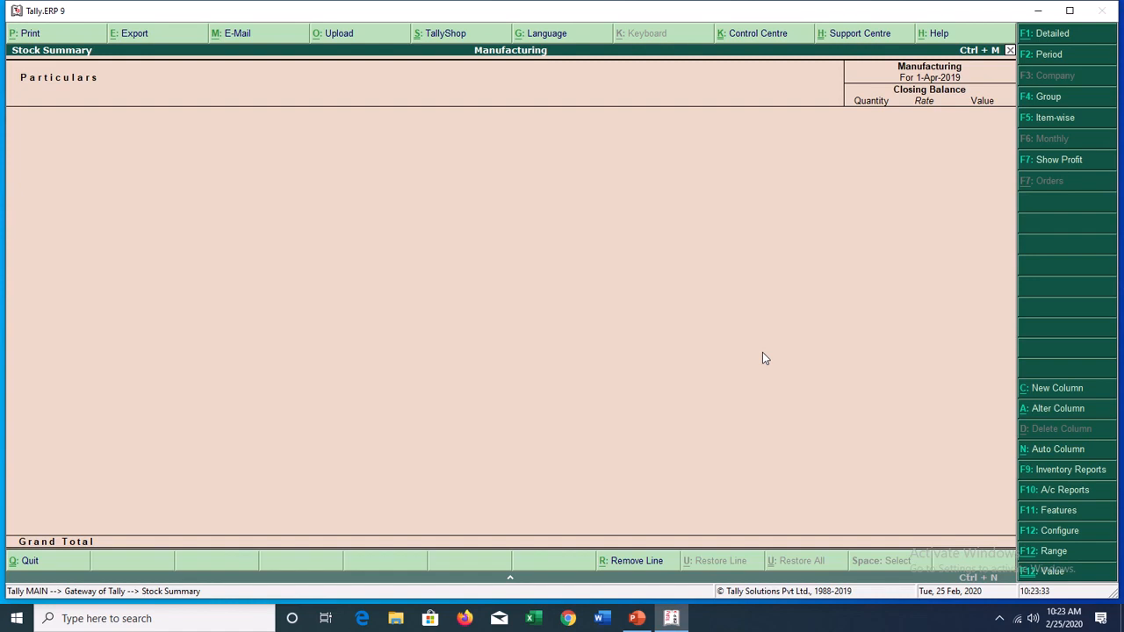
{"action": "key", "text": "Escape"}
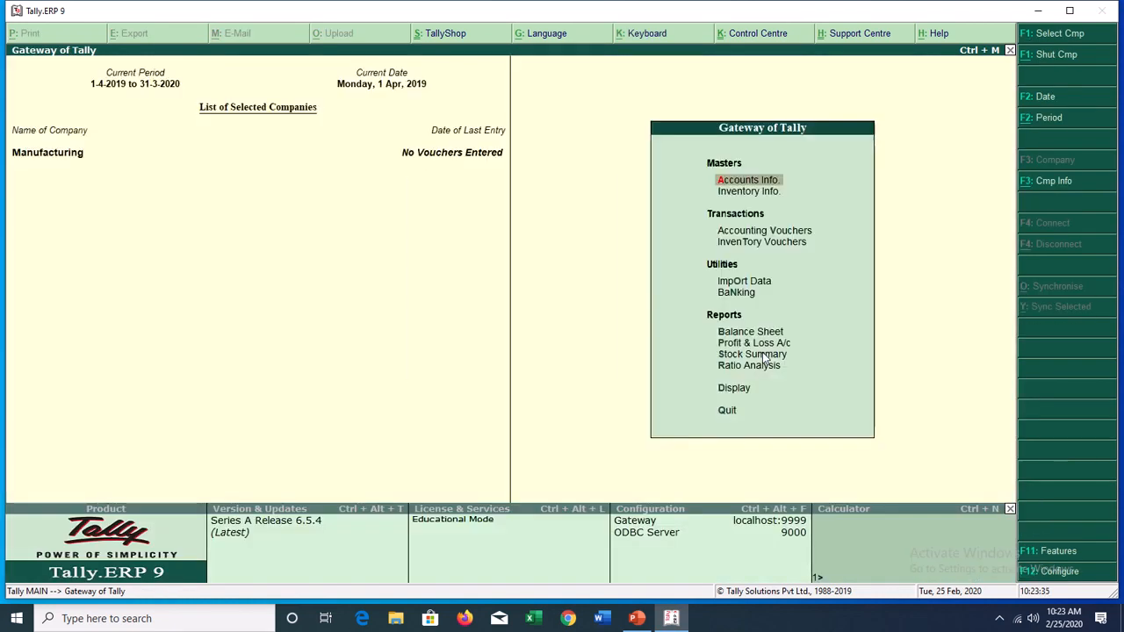
Start a Purchase voucher dated 1-Apr-2019 with supplier invoice number 001 and the same invoice date.
{"action": "key", "text": "v"}
{"action": "key", "text": "F9"}
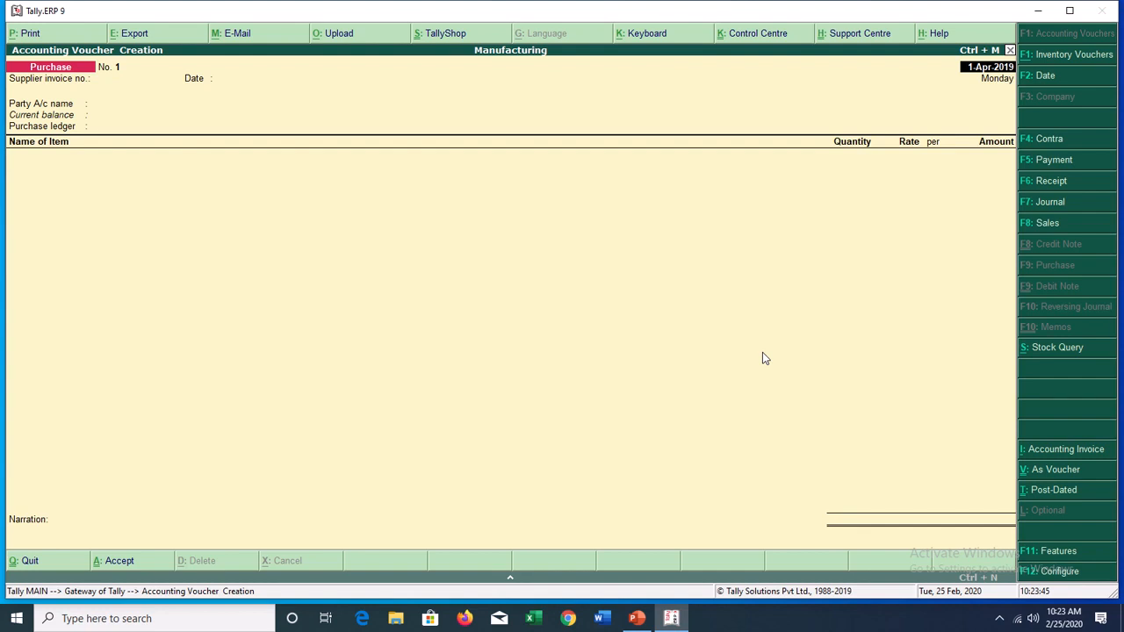
{"action": "key", "text": "Return"}
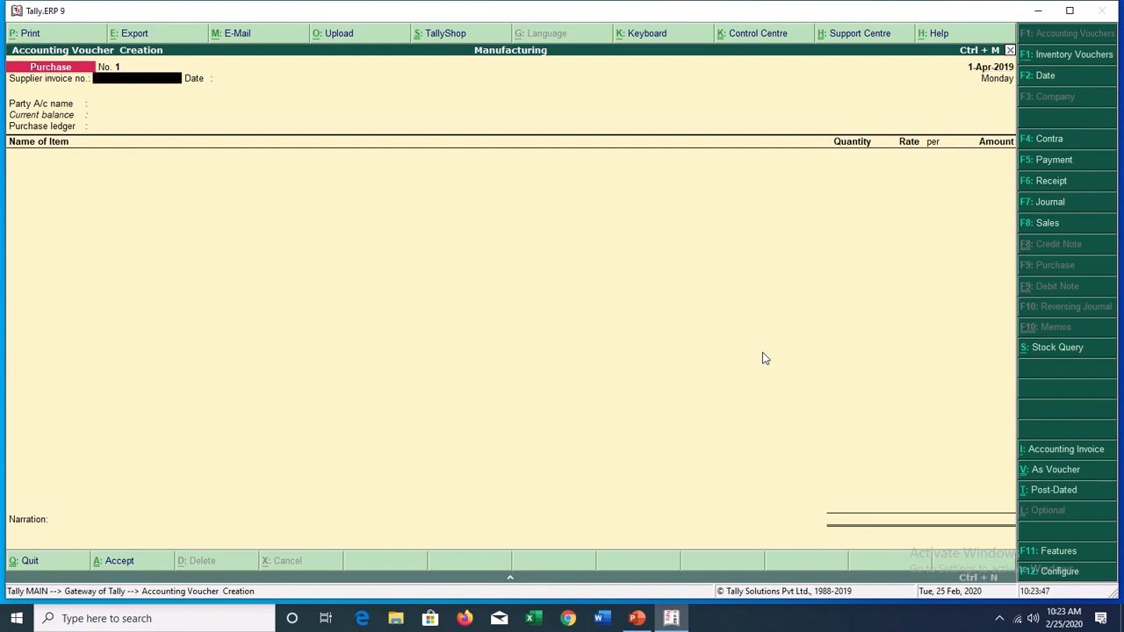
{"action": "type", "text": "001"}
{"action": "key", "text": "Return"}
{"action": "key", "text": "Return"}
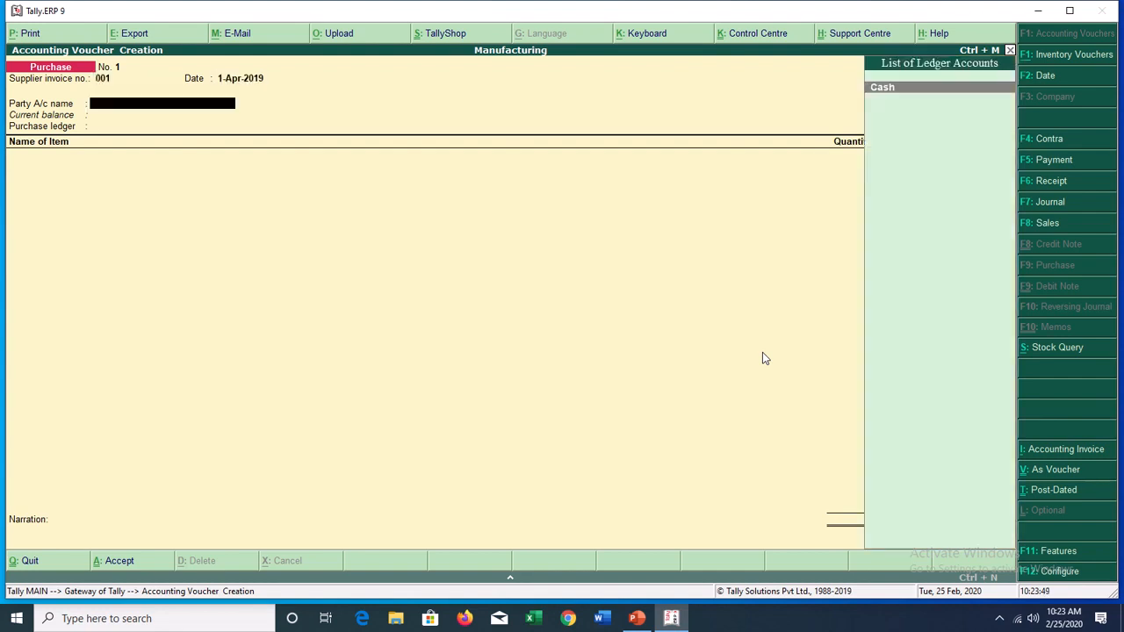
Start a new party ledger from the purchase voucher, named Shubham Enterprices and grouped under Sundry Creditors.
{"action": "key", "text": "alt+c"}
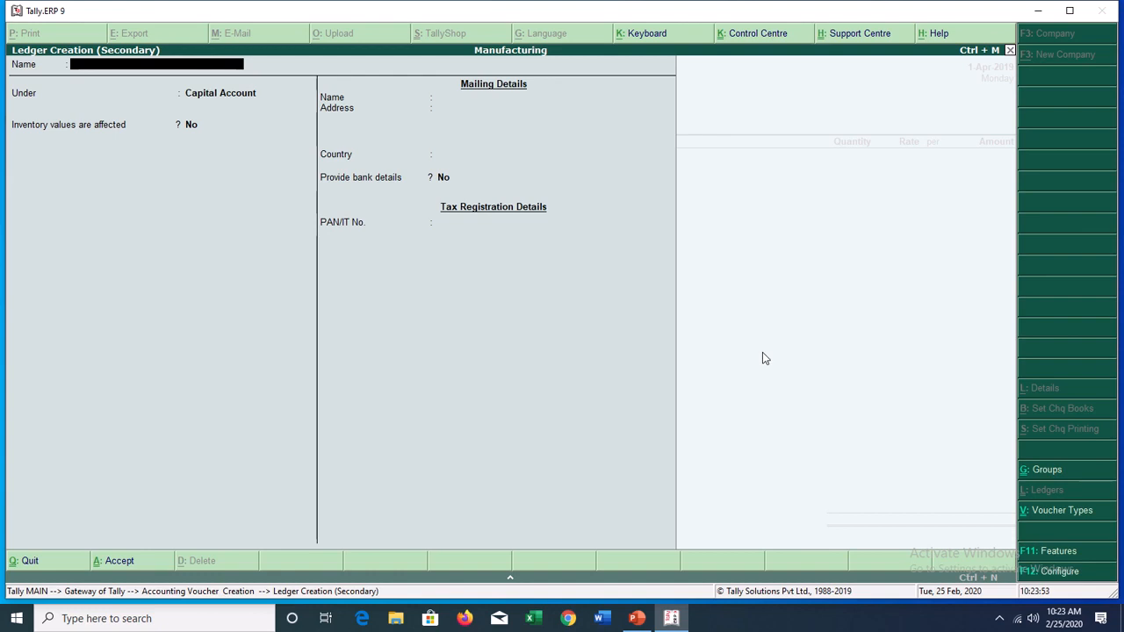
{"action": "type", "text": "Shub"}
{"action": "type", "text": "ham Ente"}
{"action": "type", "text": "rpri"}
{"action": "type", "text": "ses"}
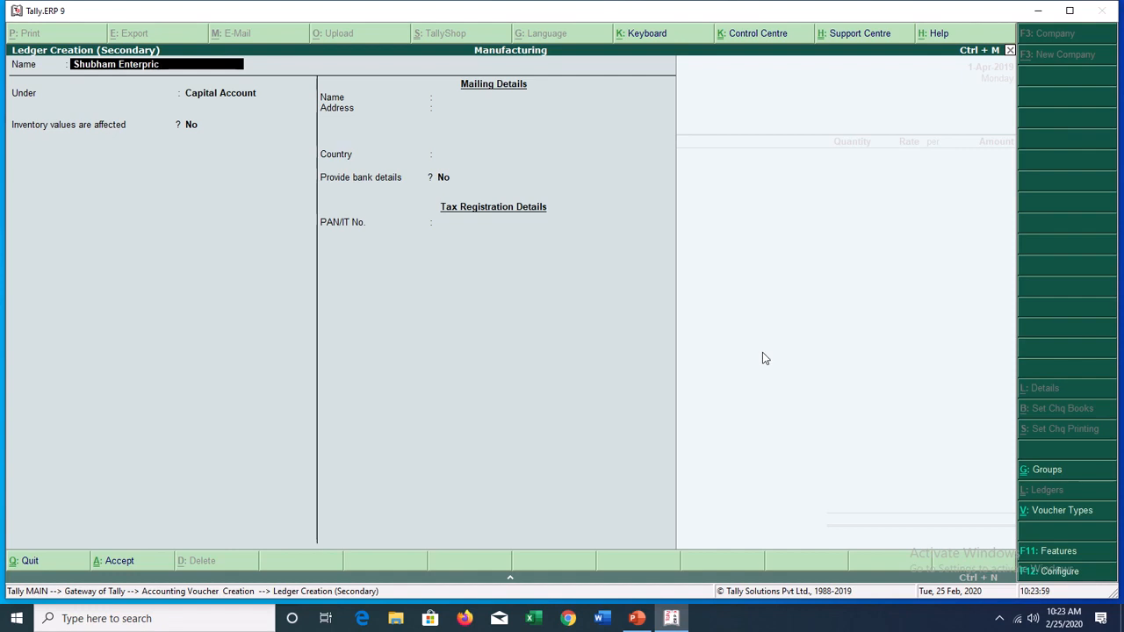
{"action": "key", "text": "Return"}
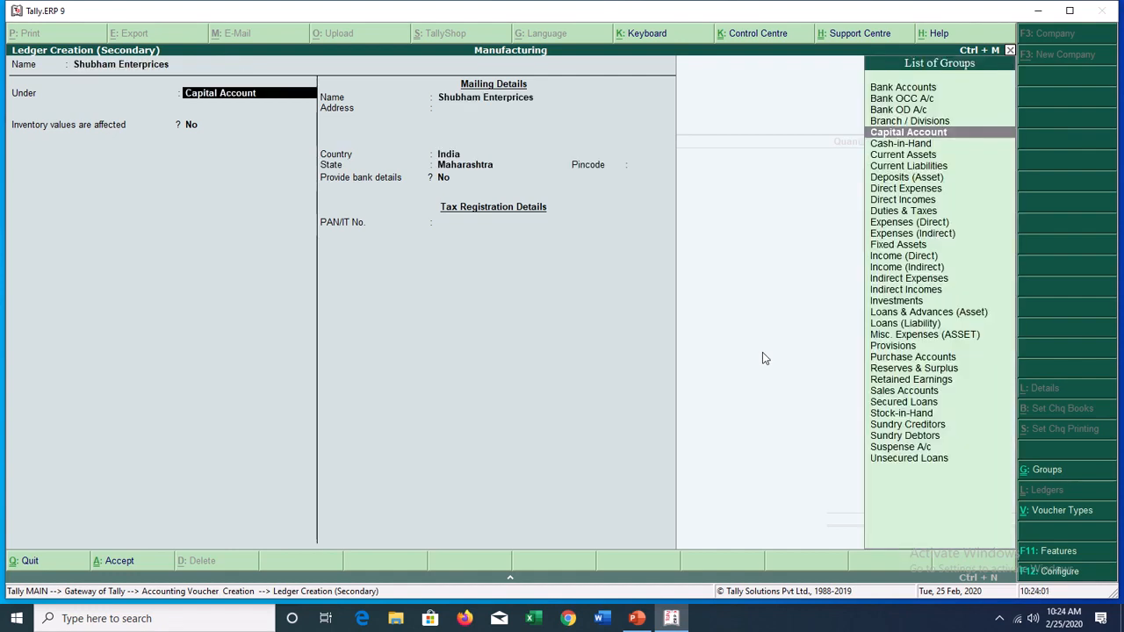
{"action": "type", "text": "Creditor"}
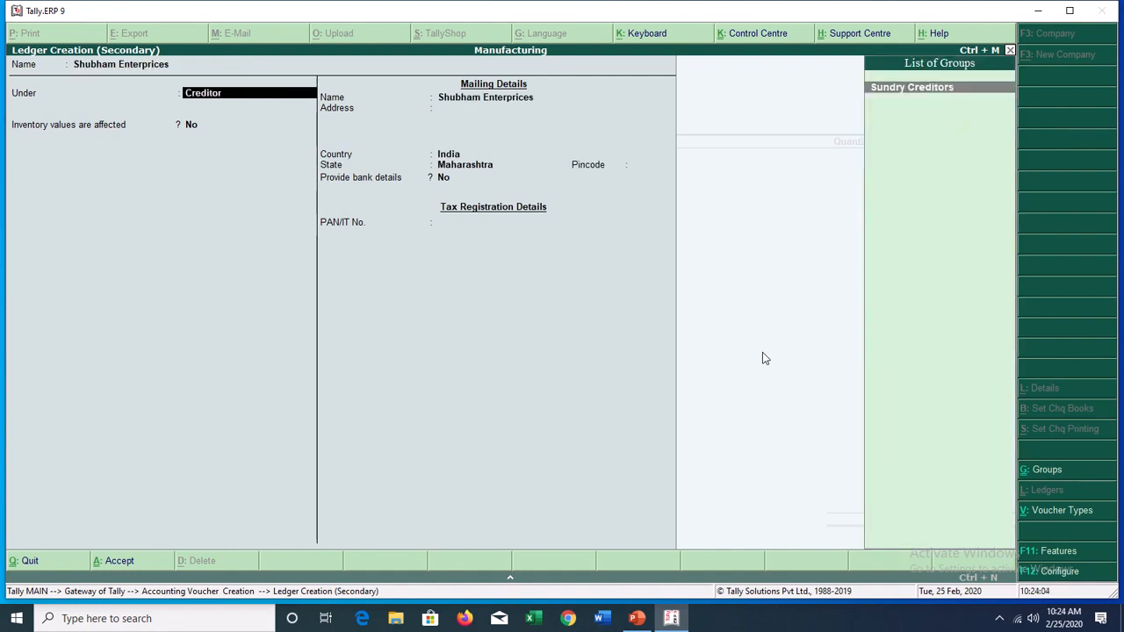
{"action": "key", "text": "Return"}
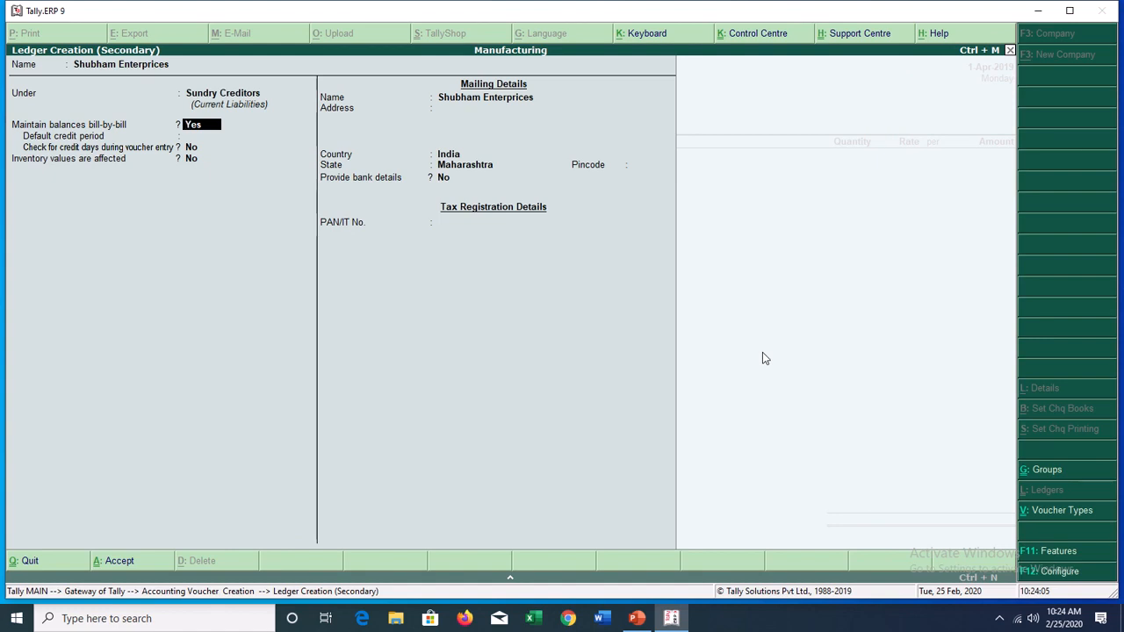
Keep bill-by-bill balances on and the other ledger details at their defaults, then save Shubham Enterprices as the voucher's party.
{"action": "key", "text": "Return"}
{"action": "key", "text": "Return"}
{"action": "key", "text": "Return"}
{"action": "key", "text": "Return"}
{"action": "key", "text": "Return"}
{"action": "key", "text": "Return"}
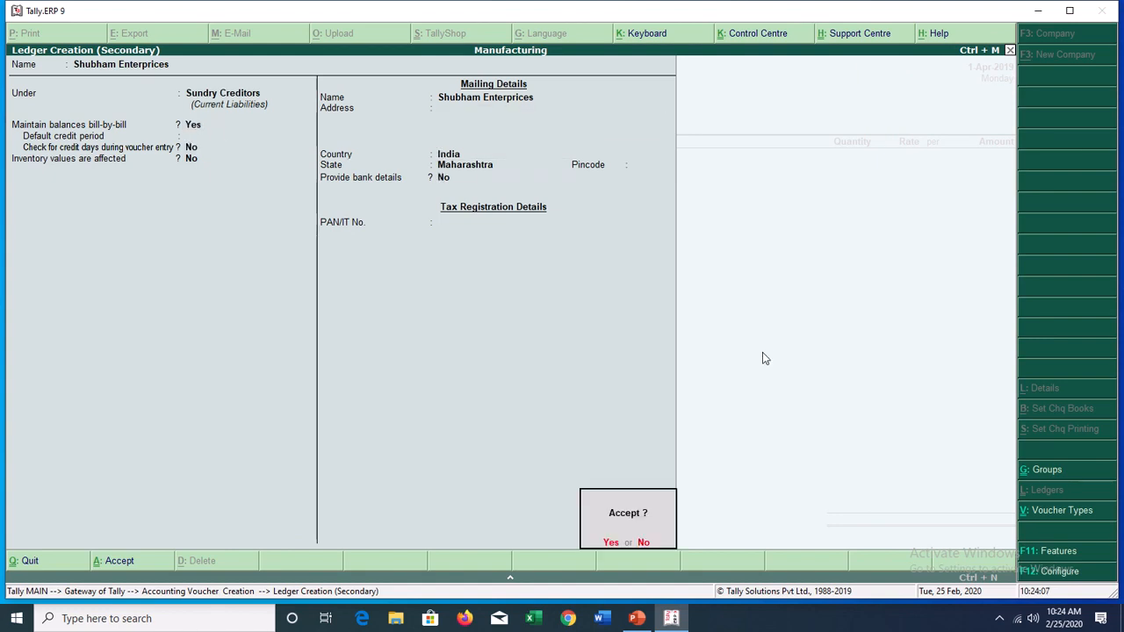
{"action": "key", "text": "Return"}
{"action": "key", "text": "ctrl+a"}
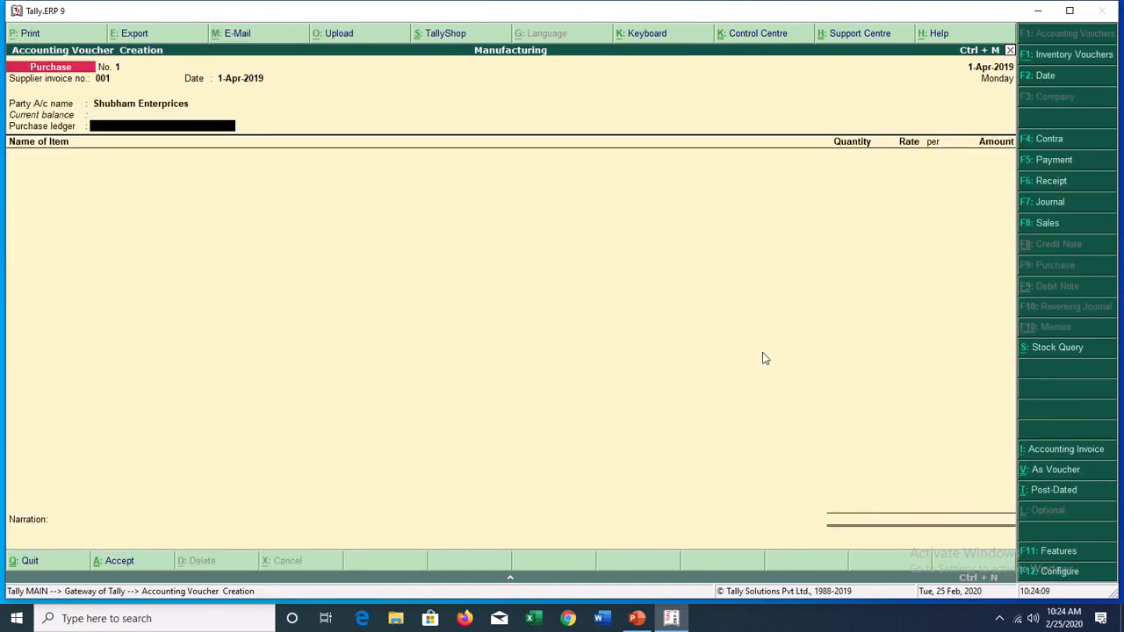
Create a ledger named Purchase under Purchase Accounts and use it as the voucher's purchase ledger.
{"action": "key", "text": "alt+c"}
{"action": "type", "text": "Purchase"}
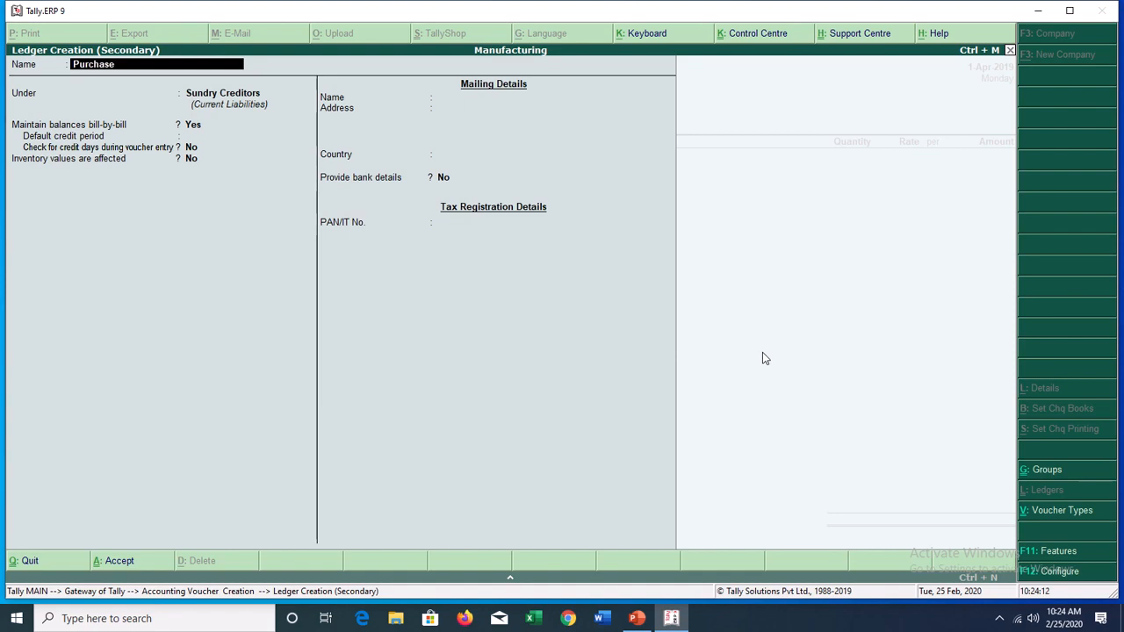
{"action": "key", "text": "Return"}
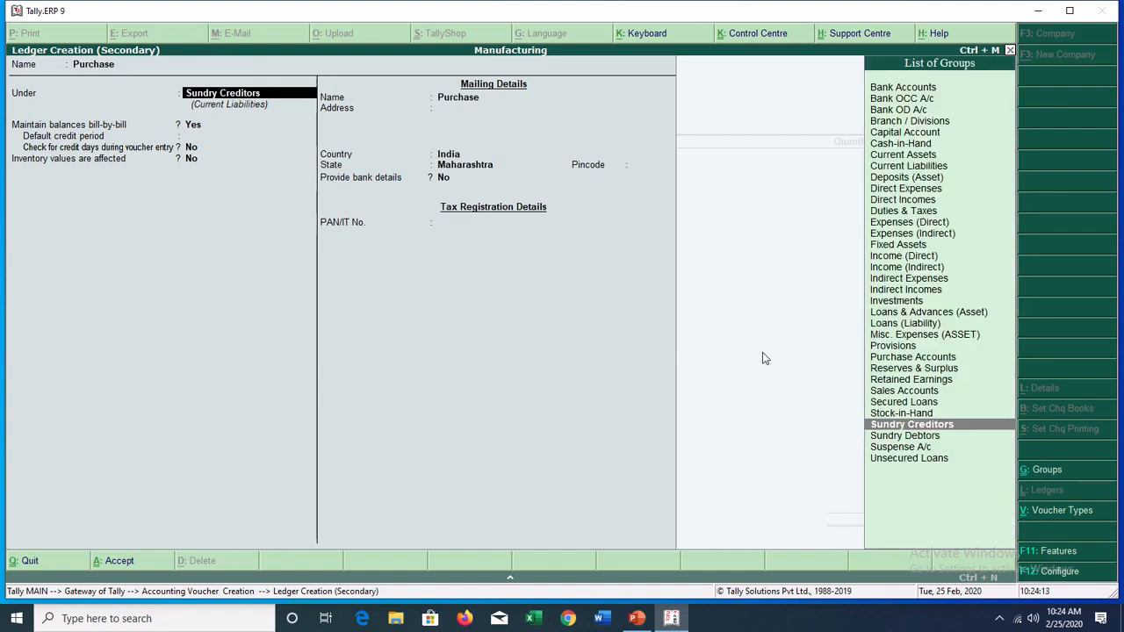
{"action": "type", "text": "Purchase"}
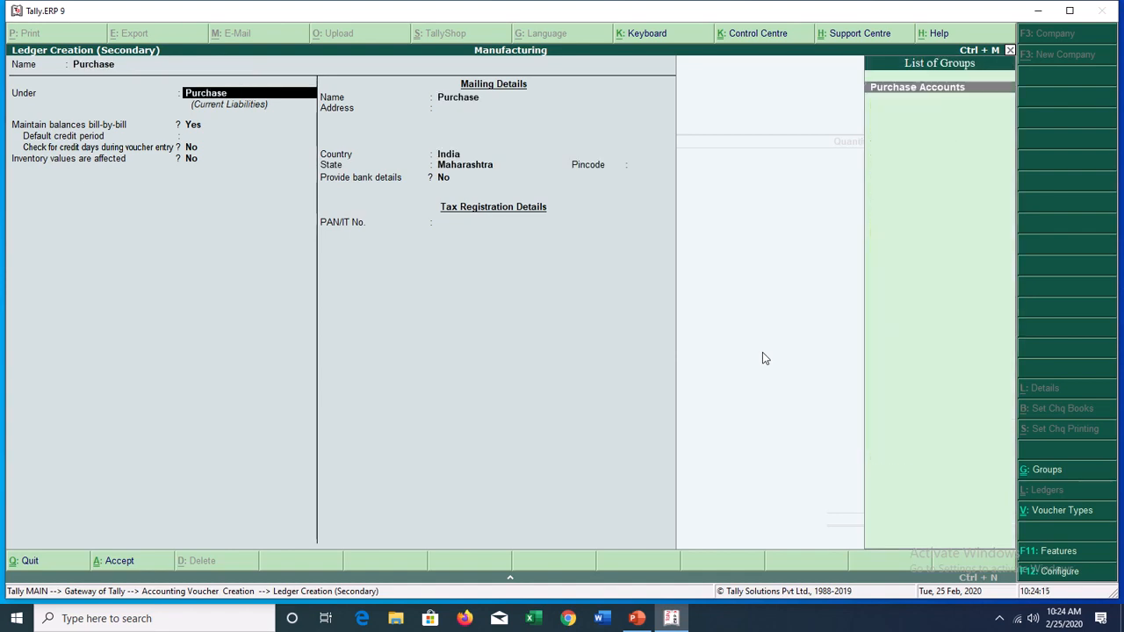
{"action": "key", "text": "Return"}
{"action": "key", "text": "ctrl+a"}
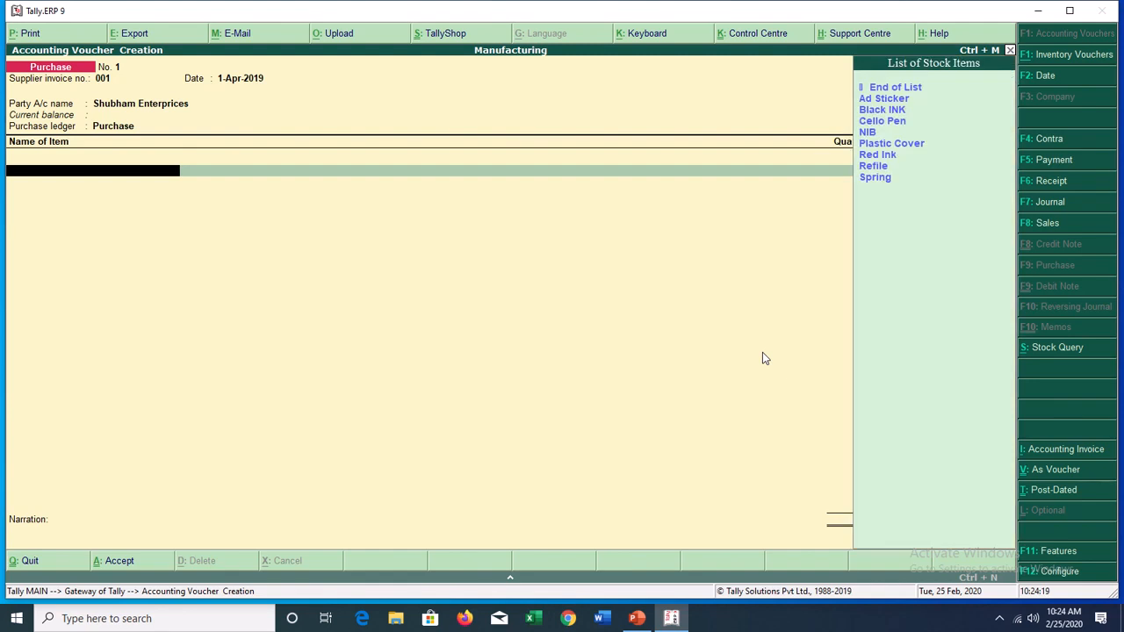
Add Ad Sticker to the purchase voucher with a quantity of 1,000 PCS at a rate of 0.50.
{"action": "key", "text": "Down"}
{"action": "key", "text": "Return"}
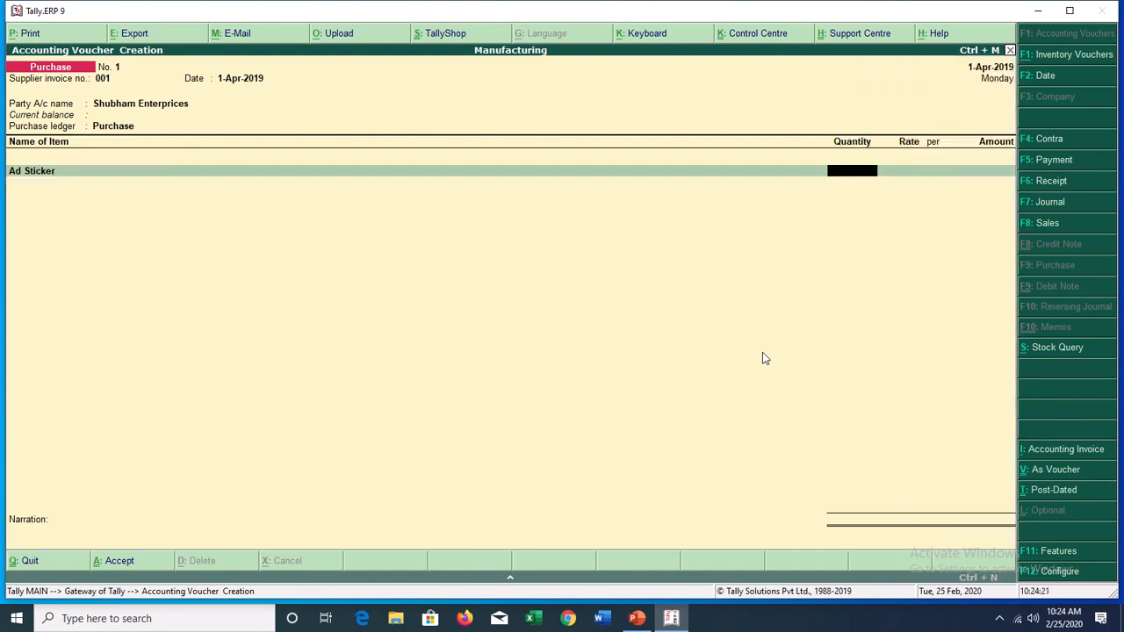
{"action": "type", "text": "1000"}
{"action": "key", "text": "Return"}
{"action": "type", "text": "0.5"}
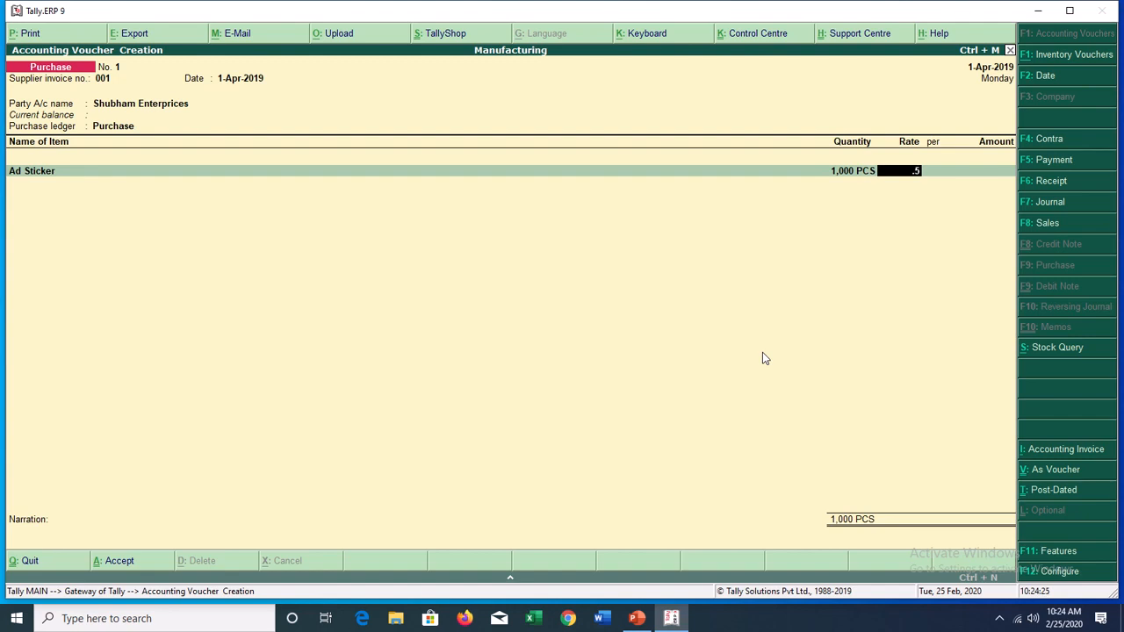
{"action": "key", "text": "Return"}
{"action": "key", "text": "Return"}
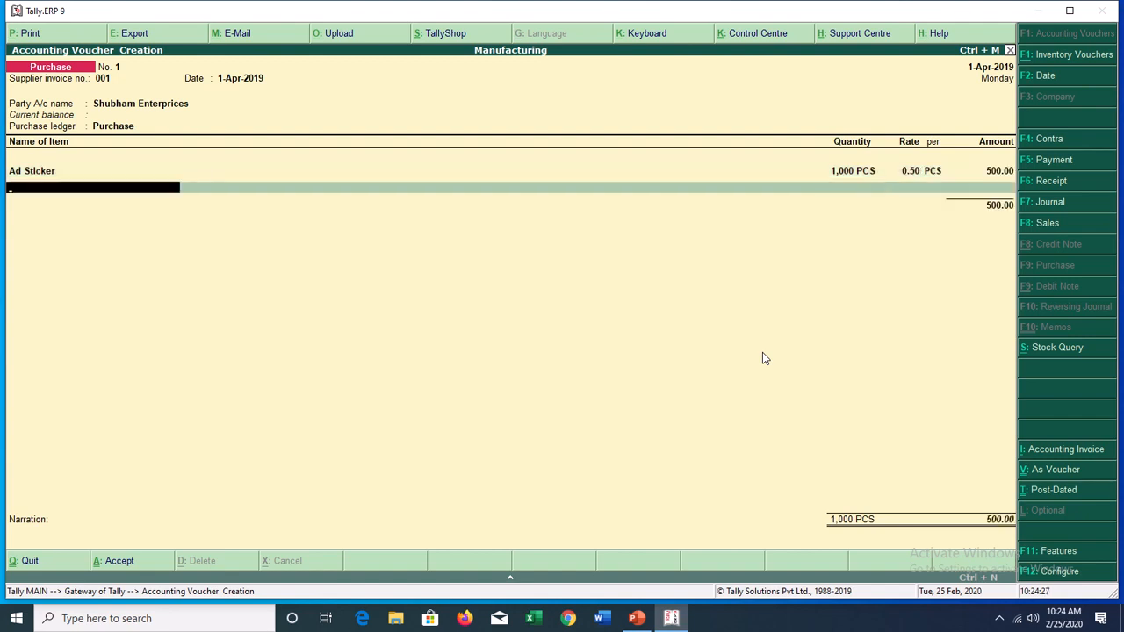
Add Black INK to the purchase voucher with a quantity of 1,000 GRM at a rate of 0.20.
{"action": "key", "text": "space"}
{"action": "key", "text": "Down"}
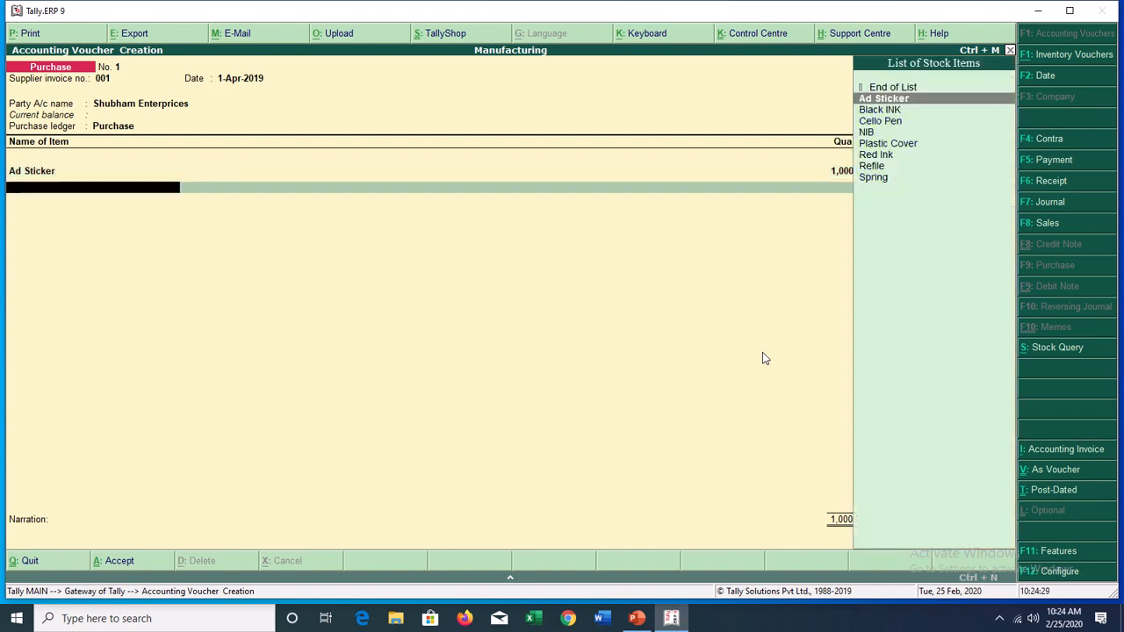
{"action": "key", "text": "Down"}
{"action": "key", "text": "Return"}
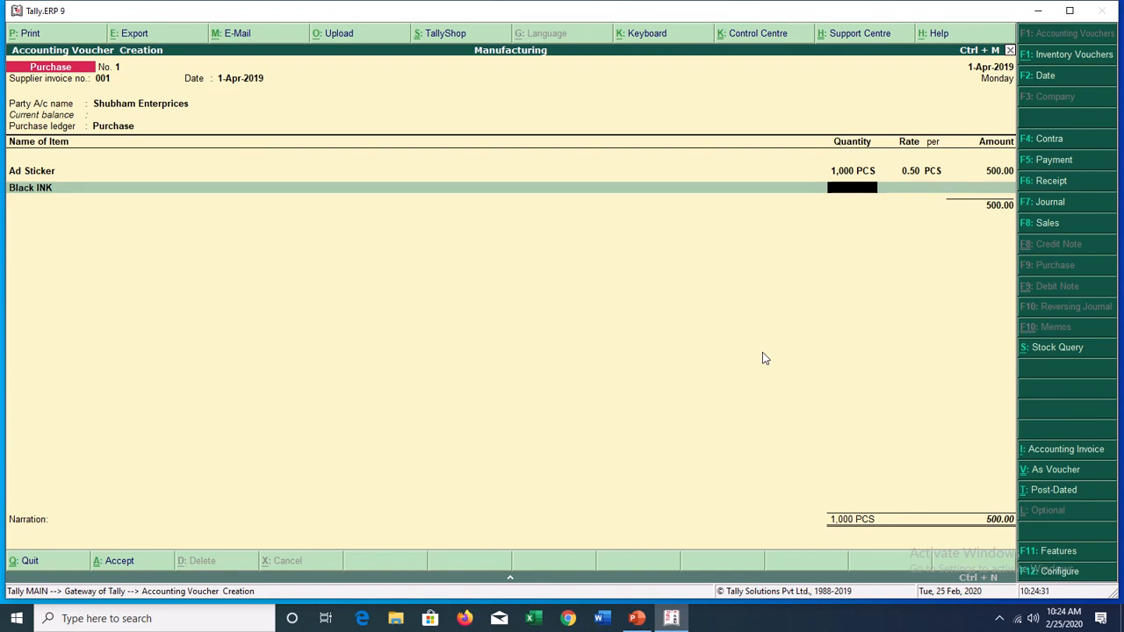
{"action": "type", "text": "1,000"}
{"action": "key", "text": "Return"}
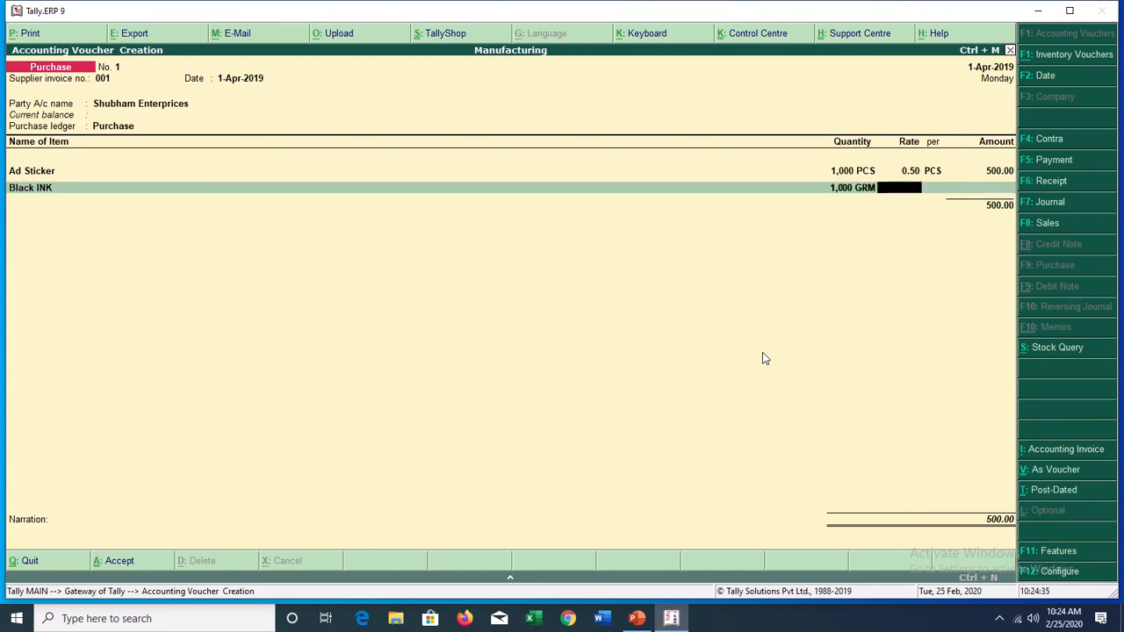
{"action": "type", "text": "0.2"}
{"action": "key", "text": "Return"}
{"action": "key", "text": "Return"}
{"action": "key", "text": "Return"}
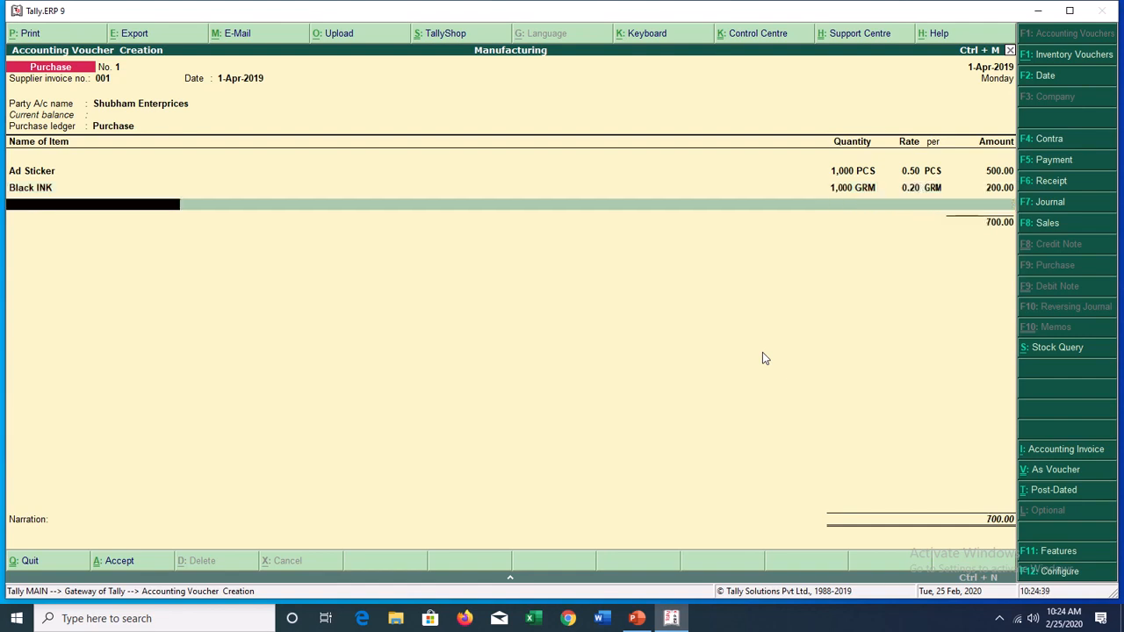
Add Red Ink to the purchase voucher with a quantity of 1,000 GRM at a rate of 0.20.
{"action": "type", "text": "Re"}
{"action": "key", "text": "Down"}
{"action": "key", "text": "Up"}
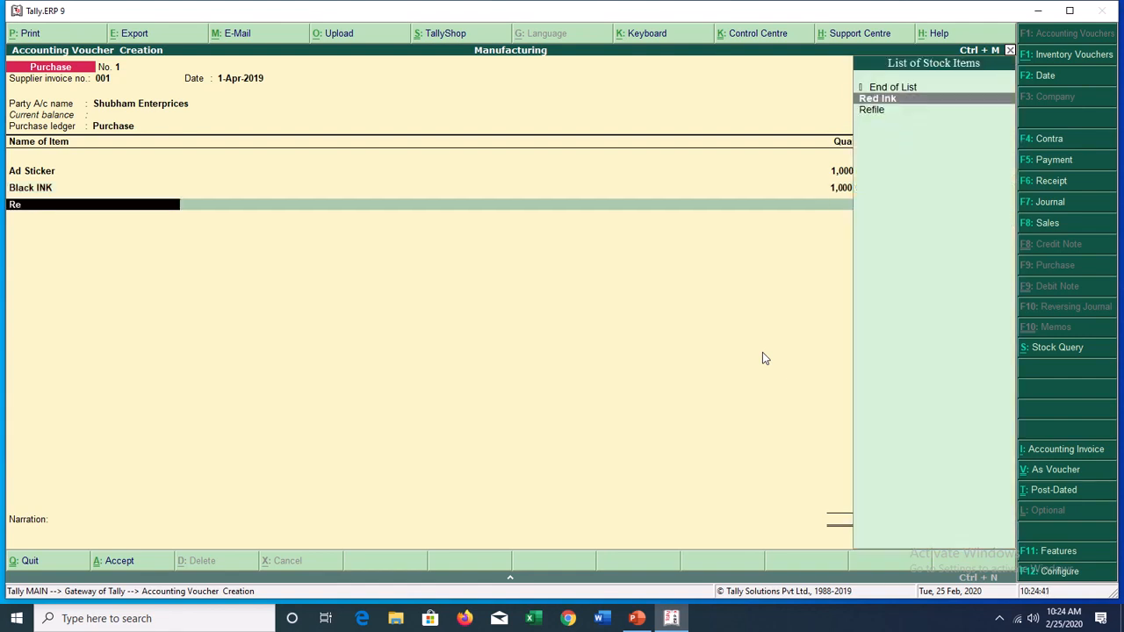
{"action": "key", "text": "Return"}
{"action": "type", "text": "1,000"}
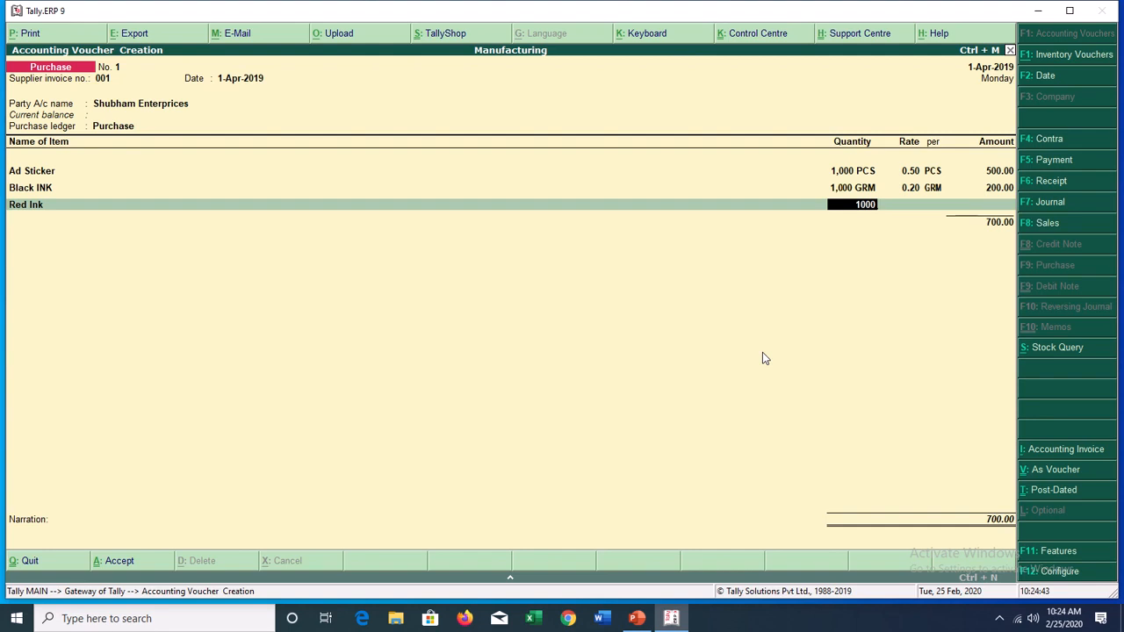
{"action": "key", "text": "Return"}
{"action": "type", "text": ".20"}
{"action": "key", "text": "Return"}
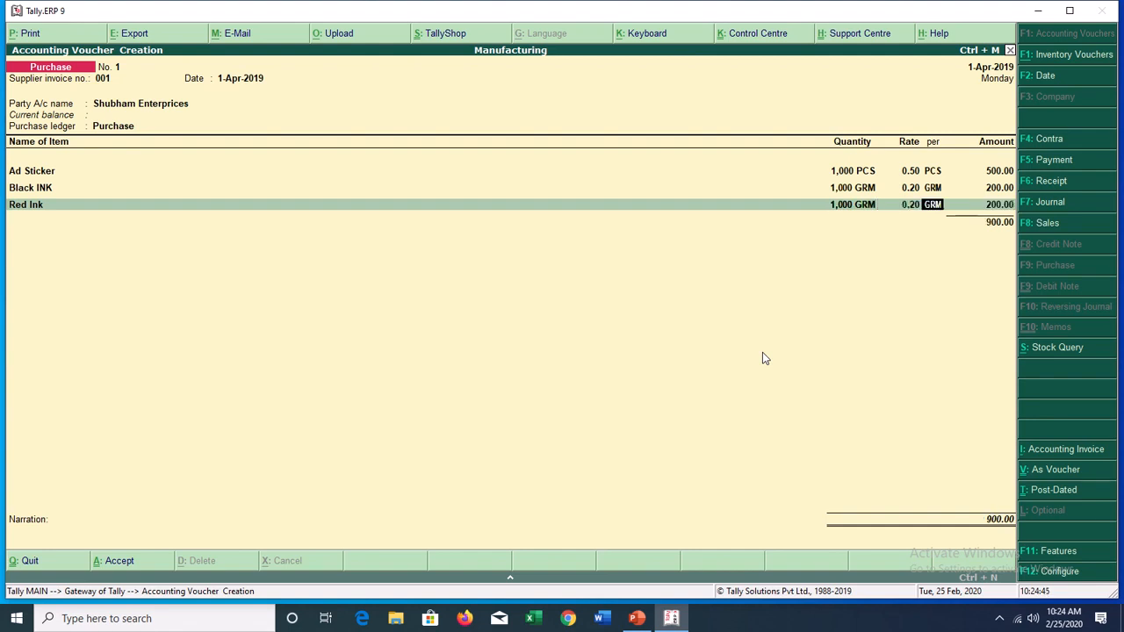
{"action": "key", "text": "Return"}
{"action": "key", "text": "Return"}
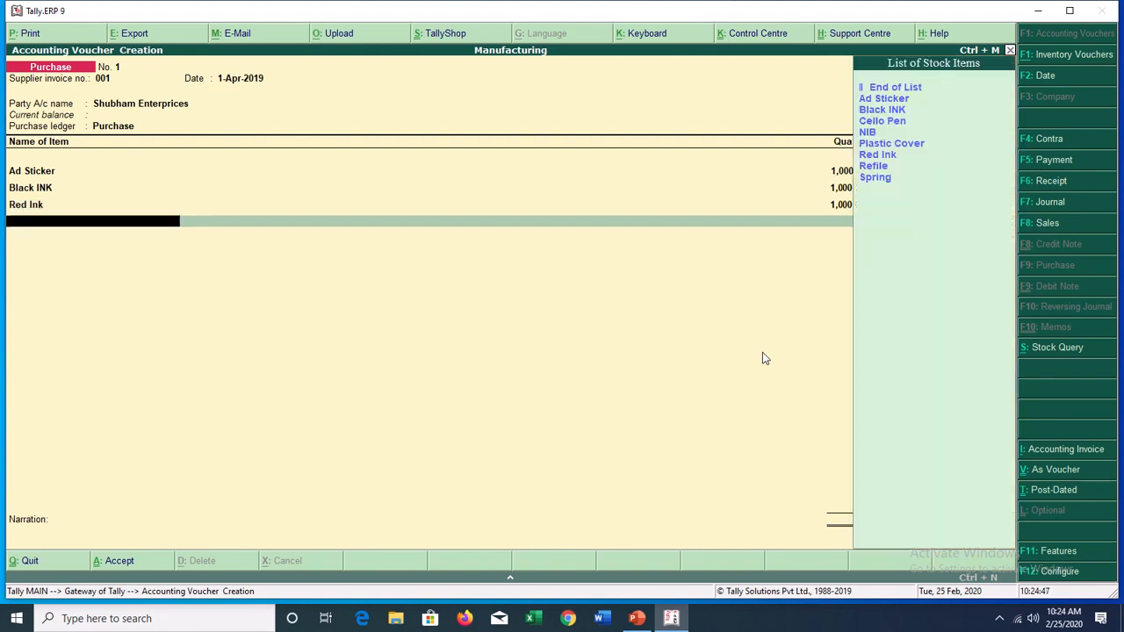
Add NIB to the purchase voucher with a quantity of 1,000 PCS at a rate of 0.50.
{"action": "key", "text": "Down"}
{"action": "key", "text": "Down"}
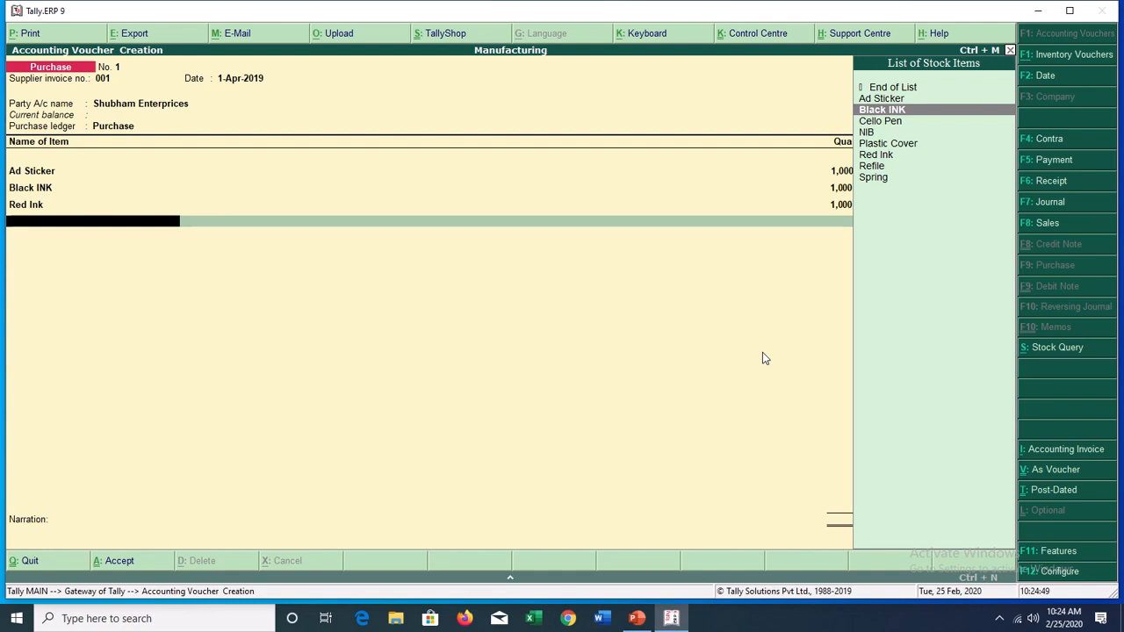
{"action": "key", "text": "Down"}
{"action": "key", "text": "Down"}
{"action": "key", "text": "Return"}
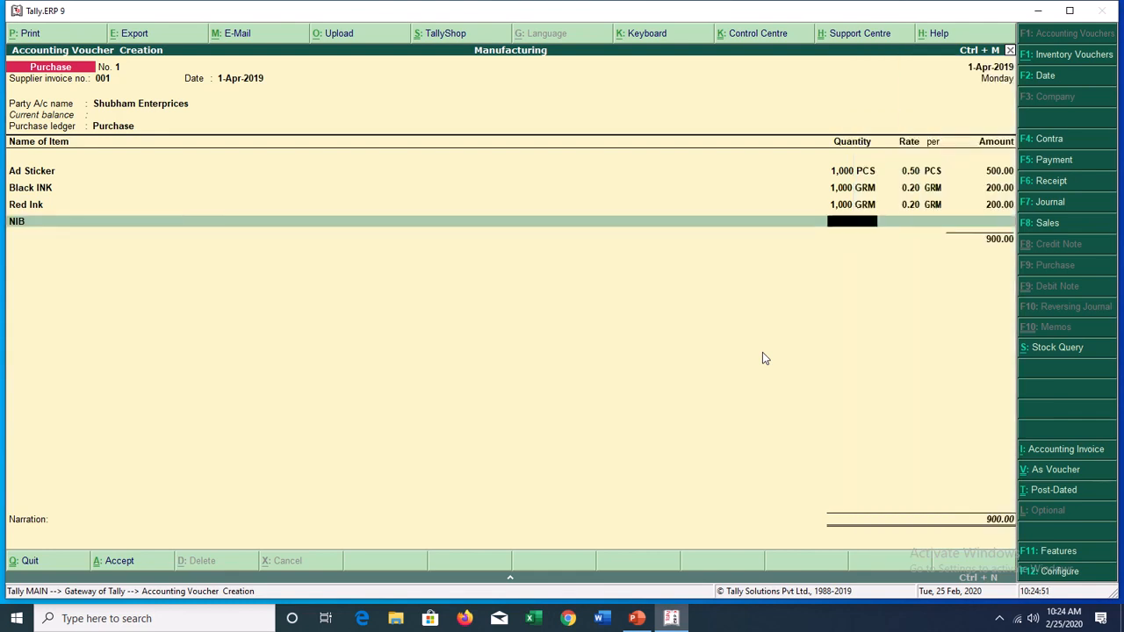
{"action": "type", "text": "1000"}
{"action": "key", "text": "Return"}
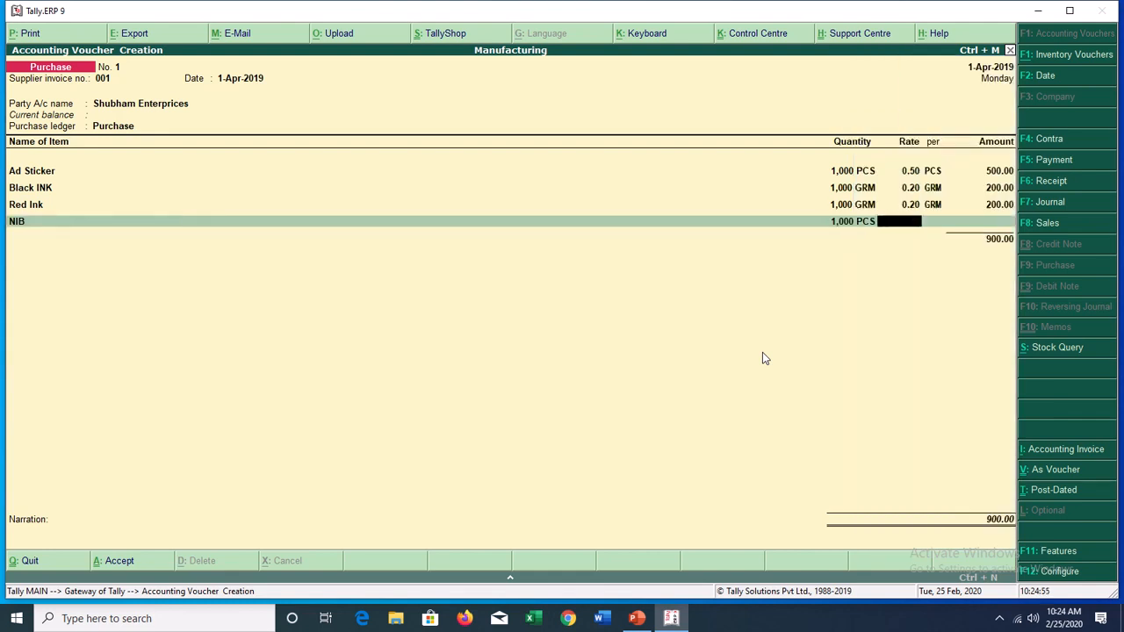
{"action": "type", "text": "0.5"}
{"action": "key", "text": "Return"}
{"action": "key", "text": "Return"}
{"action": "key", "text": "Return"}
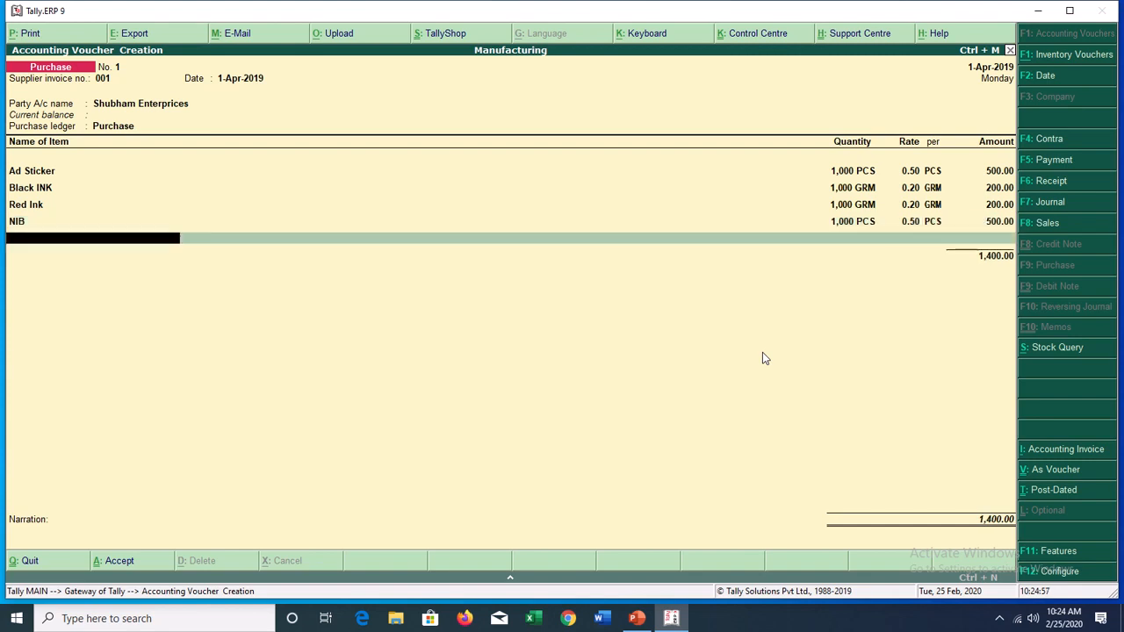
Add Plastic Cover to the purchase voucher with a quantity of 1,000 PCS at a rate of 1.00.
{"action": "type", "text": "P"}
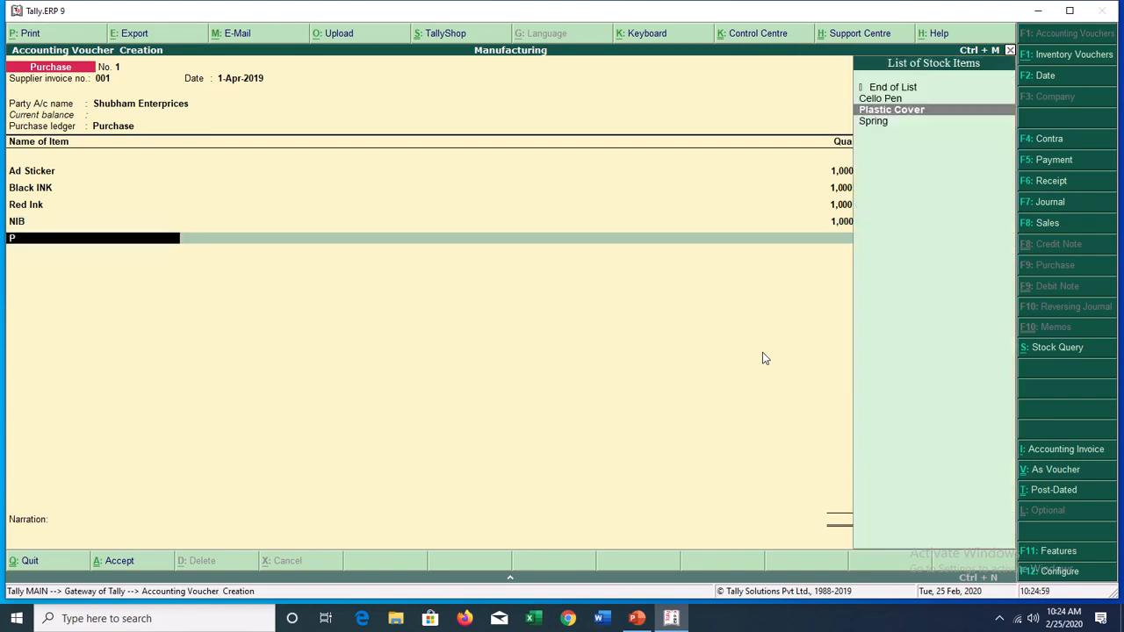
{"action": "key", "text": "Return"}
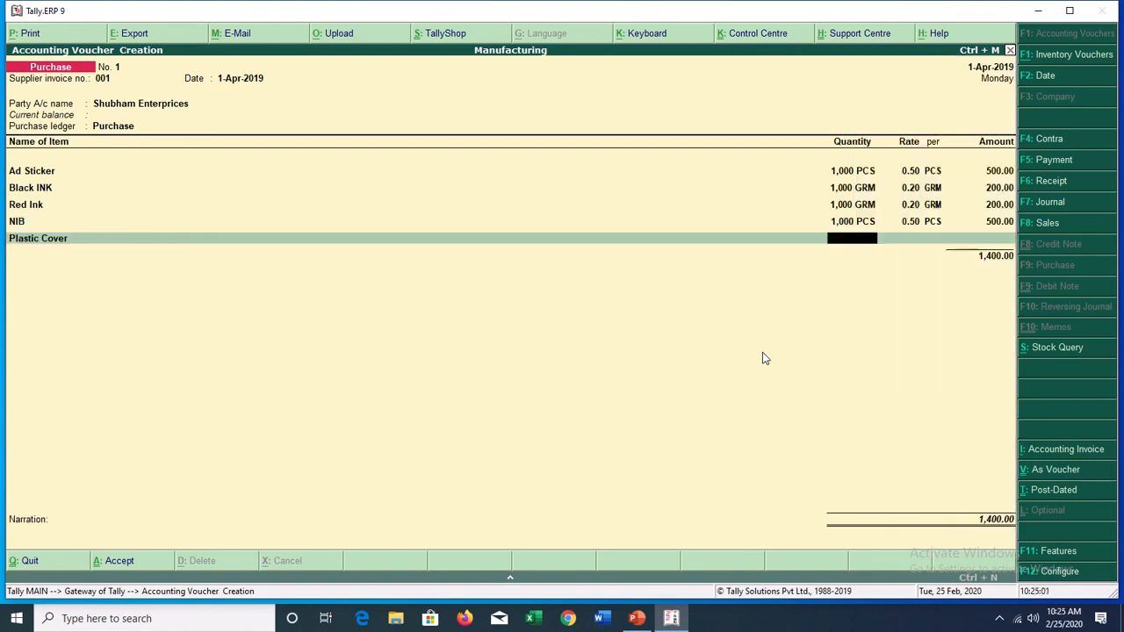
{"action": "type", "text": "10000"}
{"action": "key", "text": "BackSpace"}
{"action": "key", "text": "Return"}
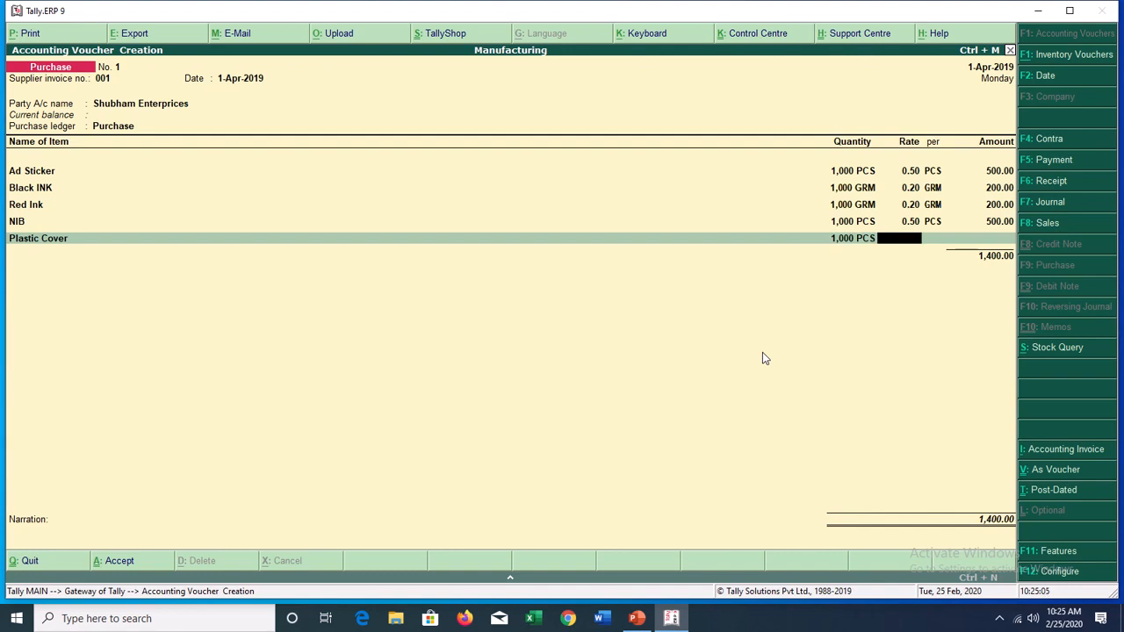
{"action": "type", "text": "1"}
{"action": "key", "text": "Return"}
{"action": "key", "text": "Return"}
{"action": "key", "text": "Return"}
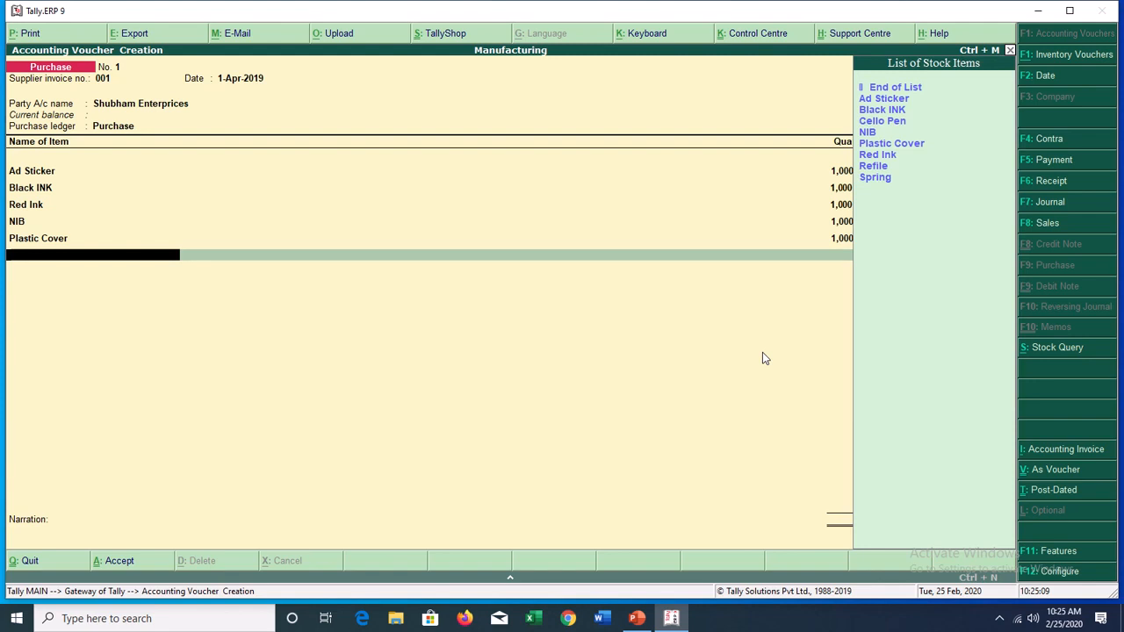
Add Spring to the purchase voucher with a quantity of 1,000 PCS at a rate of 0.60.
{"action": "key", "text": "Down"}
{"action": "key", "text": "Down"}
{"action": "key", "text": "Down"}
{"action": "key", "text": "Down"}
{"action": "key", "text": "Down"}
{"action": "key", "text": "Down"}
{"action": "key", "text": "Down"}
{"action": "key", "text": "Down"}
{"action": "key", "text": "Down"}
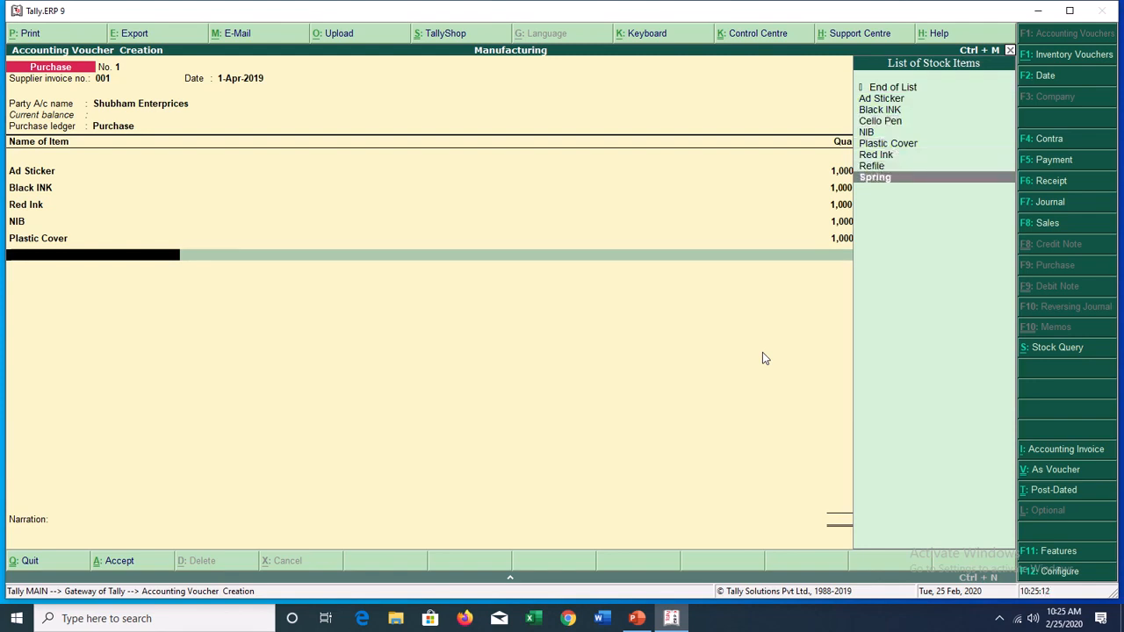
{"action": "key", "text": "Return"}
{"action": "type", "text": "10000"}
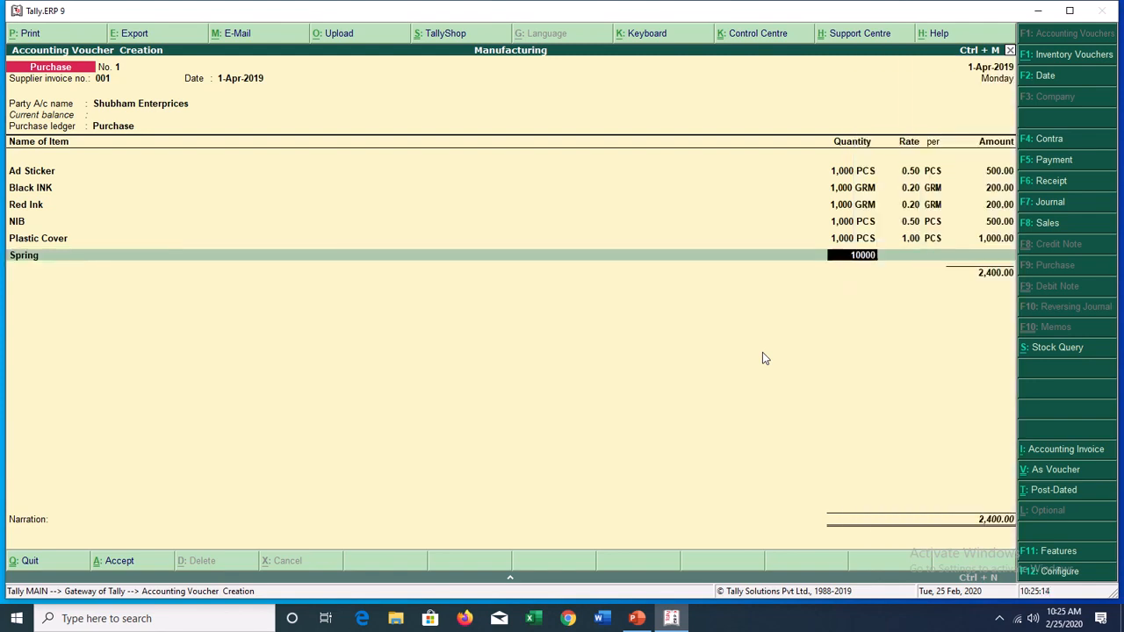
{"action": "key", "text": "Return"}
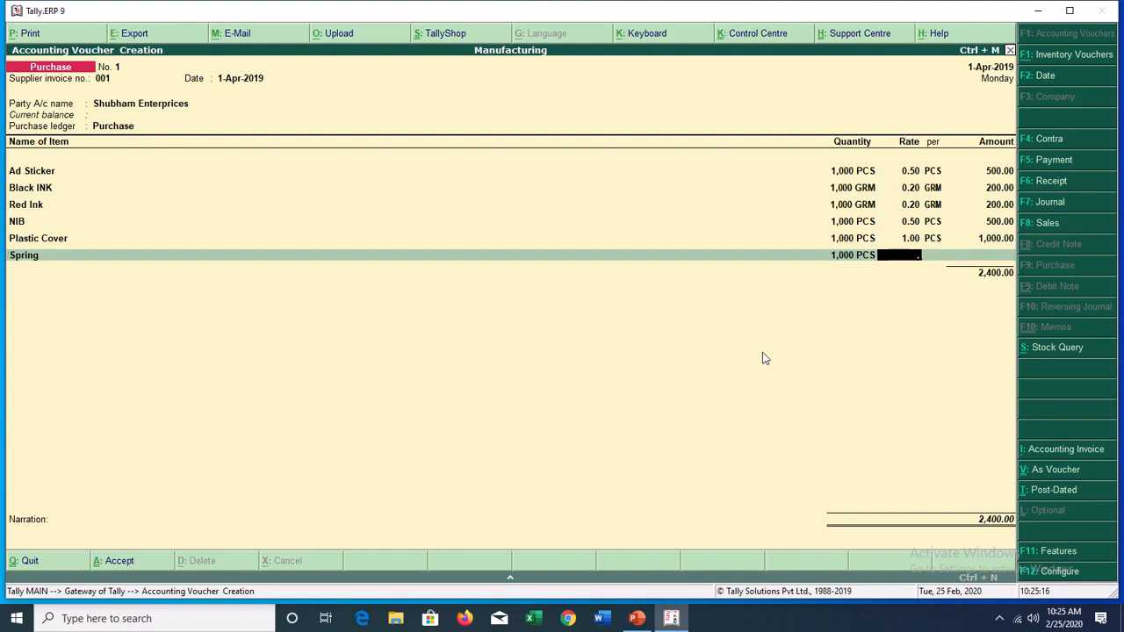
{"action": "type", "text": "0.6"}
{"action": "key", "text": "Return"}
{"action": "key", "text": "Return"}
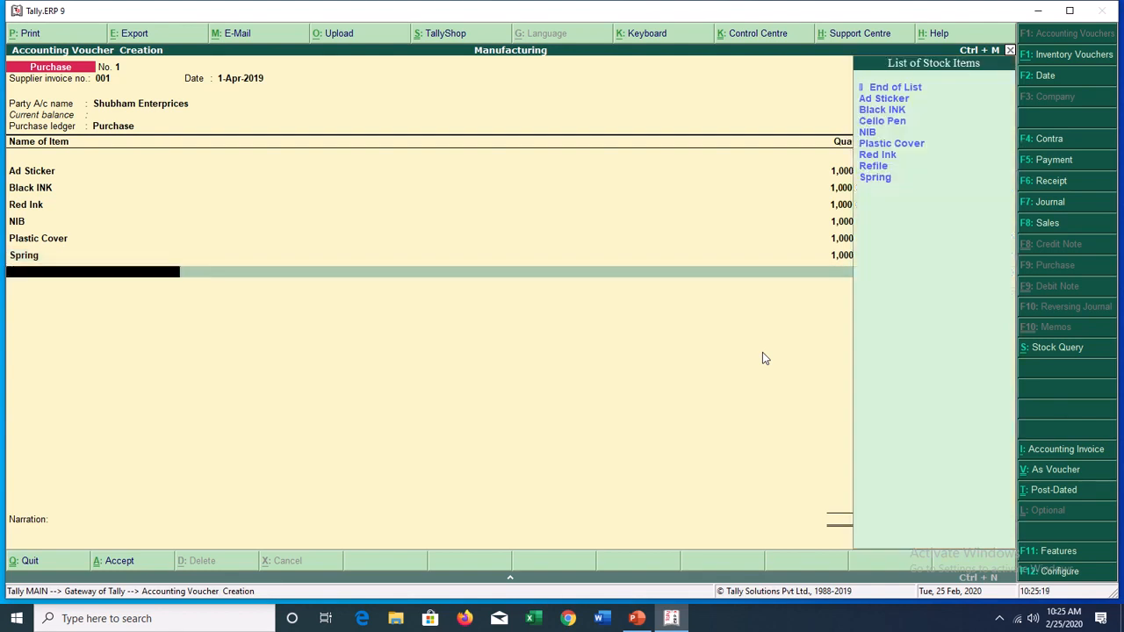
Add Refile to the purchase voucher with a quantity of 1,000 PCS at a rate of 0.80.
{"action": "key", "text": "Down"}
{"action": "key", "text": "Down"}
{"action": "key", "text": "Down"}
{"action": "key", "text": "Down"}
{"action": "key", "text": "Down"}
{"action": "key", "text": "Down"}
{"action": "key", "text": "Down"}
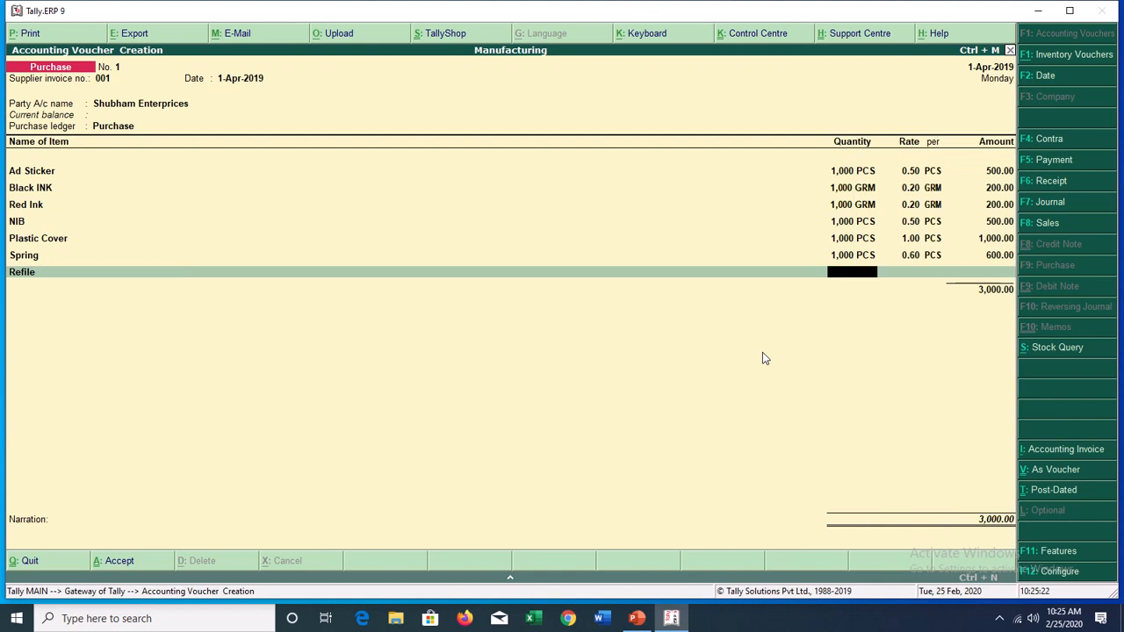
{"action": "key", "text": "Return"}
{"action": "type", "text": "1000"}
{"action": "key", "text": "Return"}
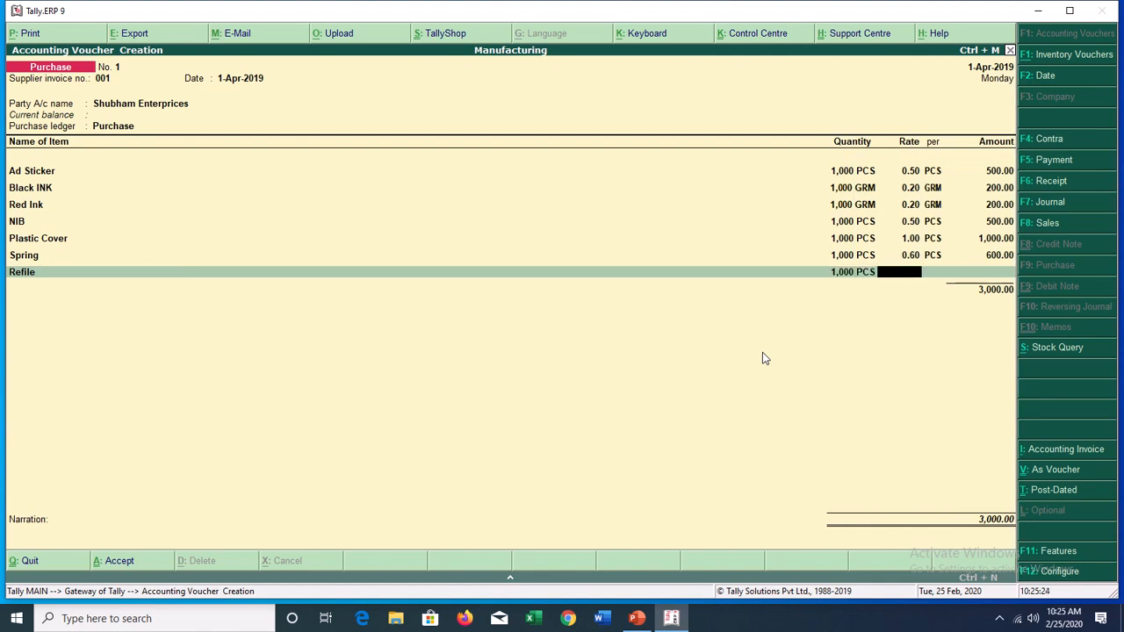
{"action": "type", "text": ".8"}
{"action": "key", "text": "Return"}
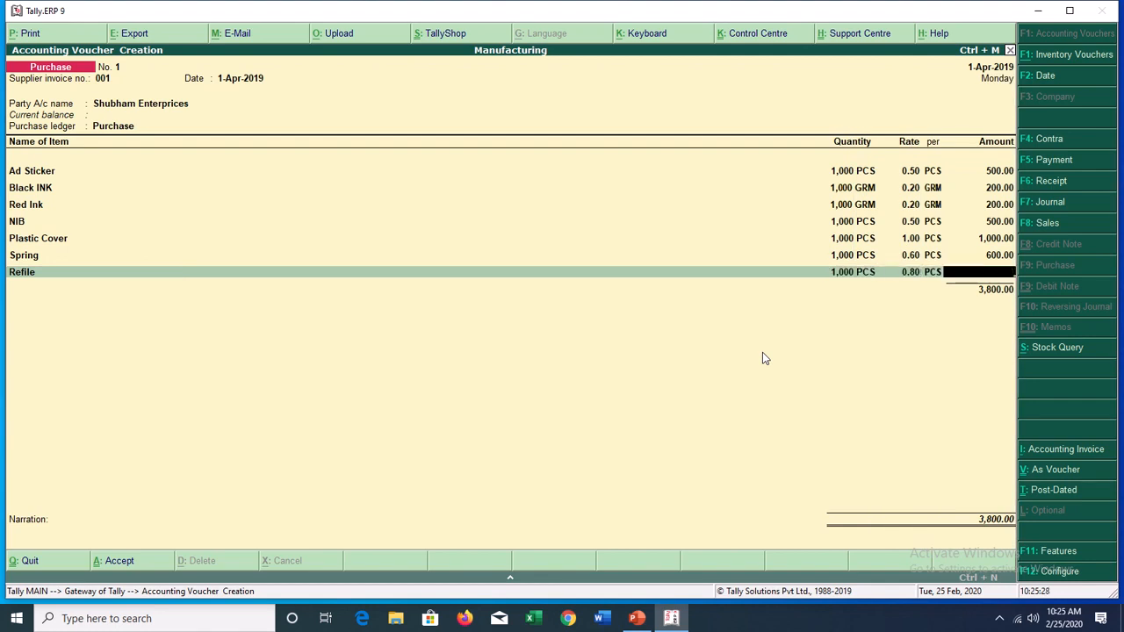
{"action": "key", "text": "Return"}
{"action": "key", "text": "Return"}
{"action": "key", "text": "BackSpace"}
{"action": "key", "text": "BackSpace"}
{"action": "key", "text": "Return"}
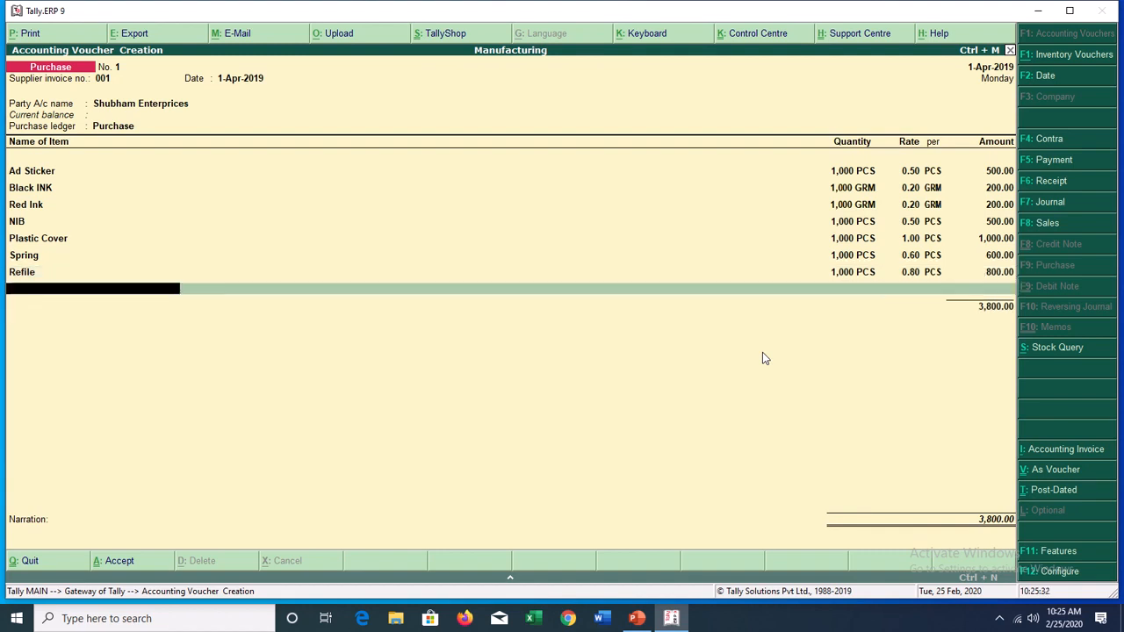
Add a second Spring line to the purchase voucher, leaving its quantity and rate blank.
{"action": "key", "text": "Down"}
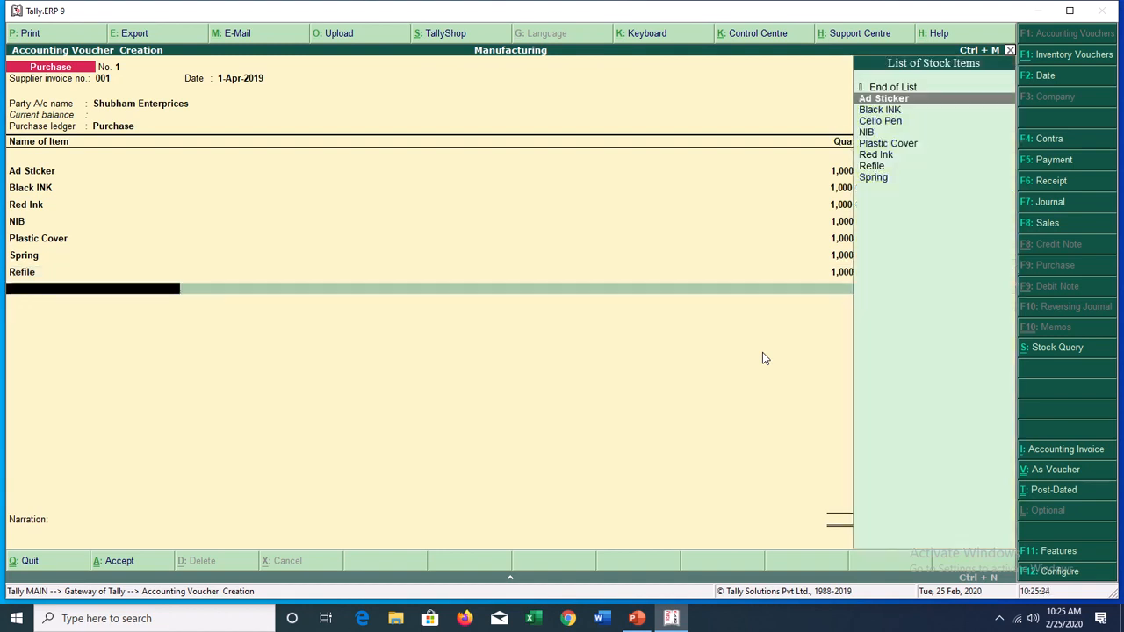
{"action": "key", "text": "Down"}
{"action": "key", "text": "Down"}
{"action": "key", "text": "Down"}
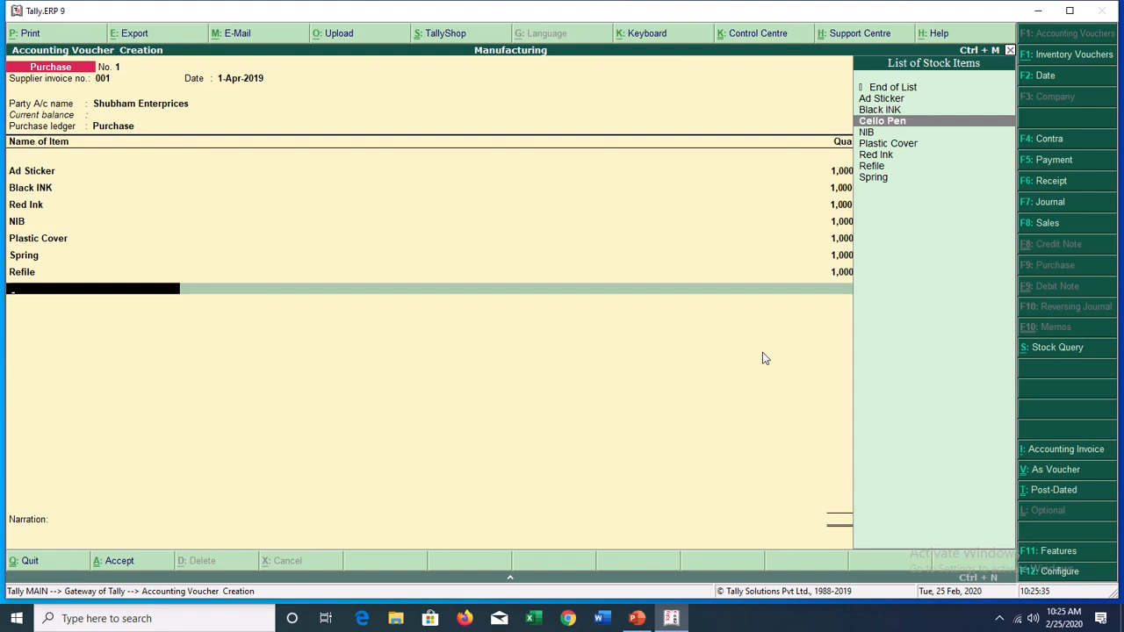
{"action": "key", "text": "Down"}
{"action": "key", "text": "Down"}
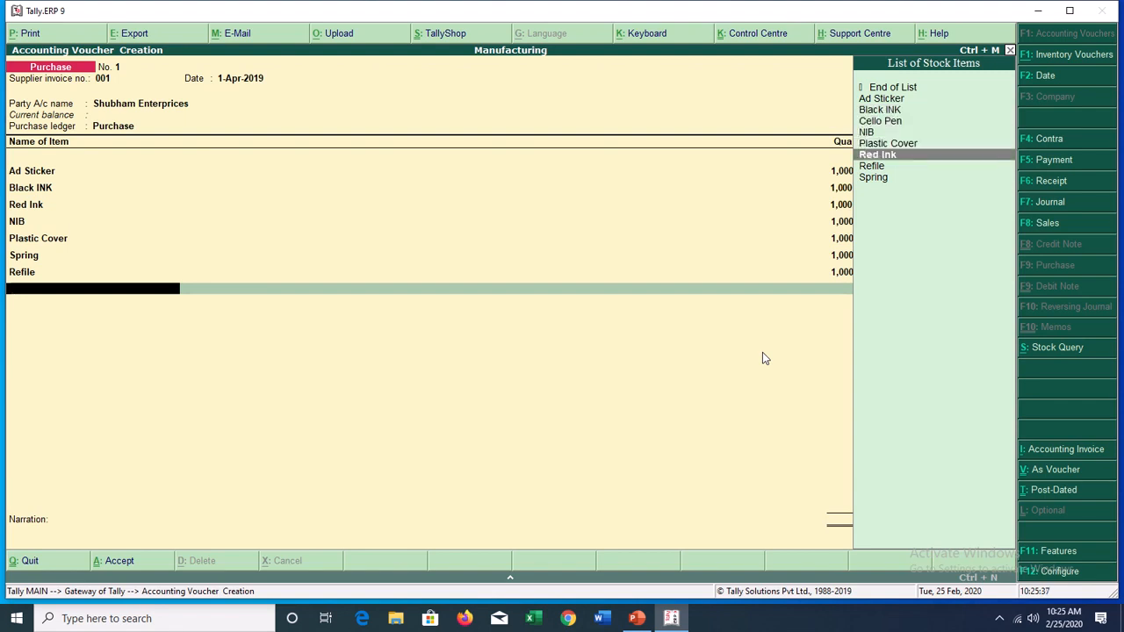
{"action": "key", "text": "Down"}
{"action": "key", "text": "Down"}
{"action": "key", "text": "Return"}
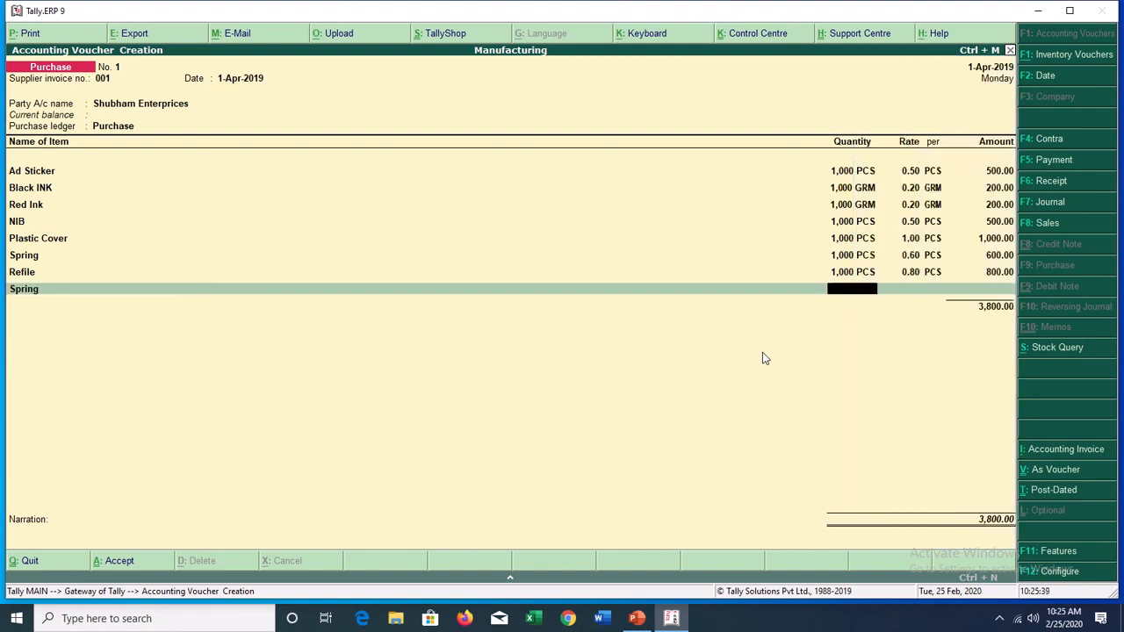
{"action": "key", "text": "Return"}
{"action": "key", "text": "Return"}
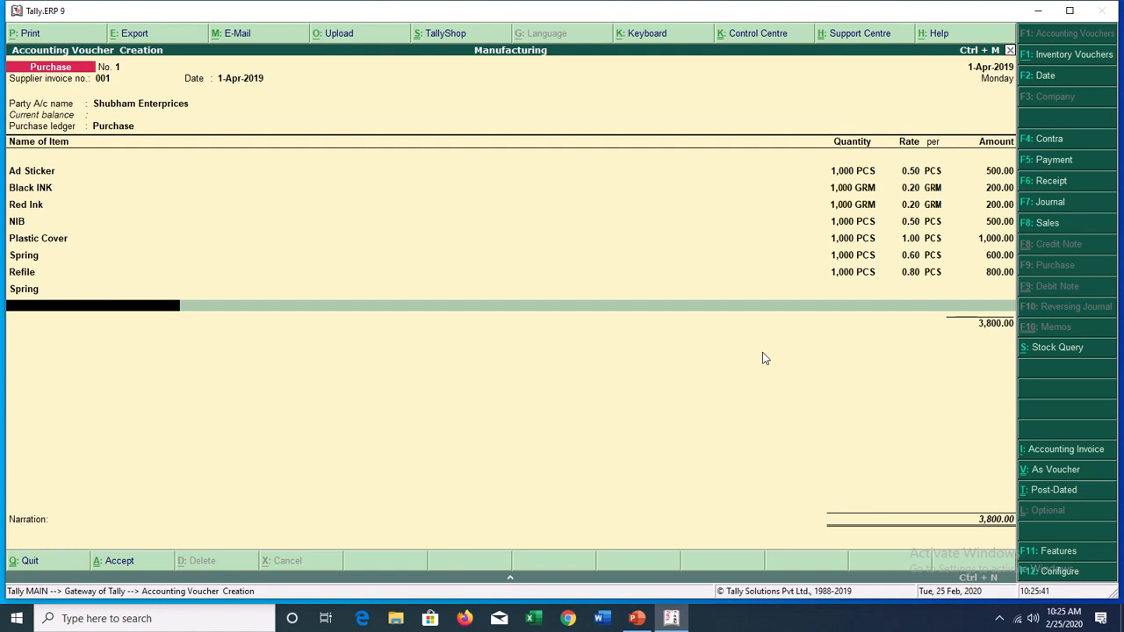
End the item list, enter the narration "Being Purchase of Raw Material Made", save the purchase voucher and return to the Gateway of Tally.
{"action": "key", "text": "Return"}
{"action": "key", "text": "Return"}
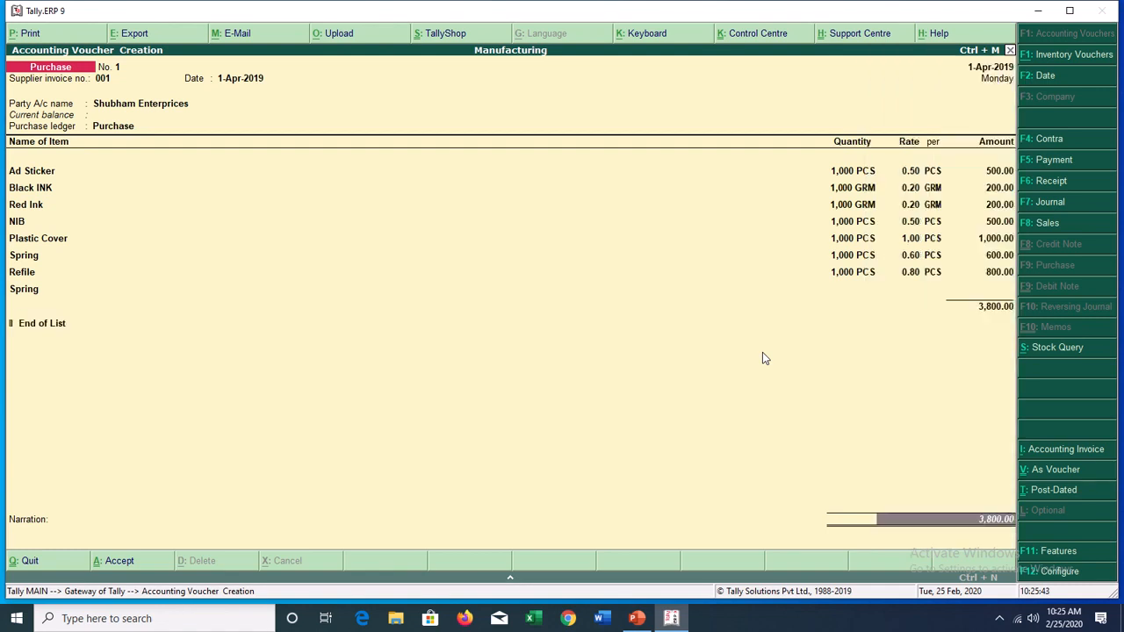
{"action": "type", "text": "Being"}
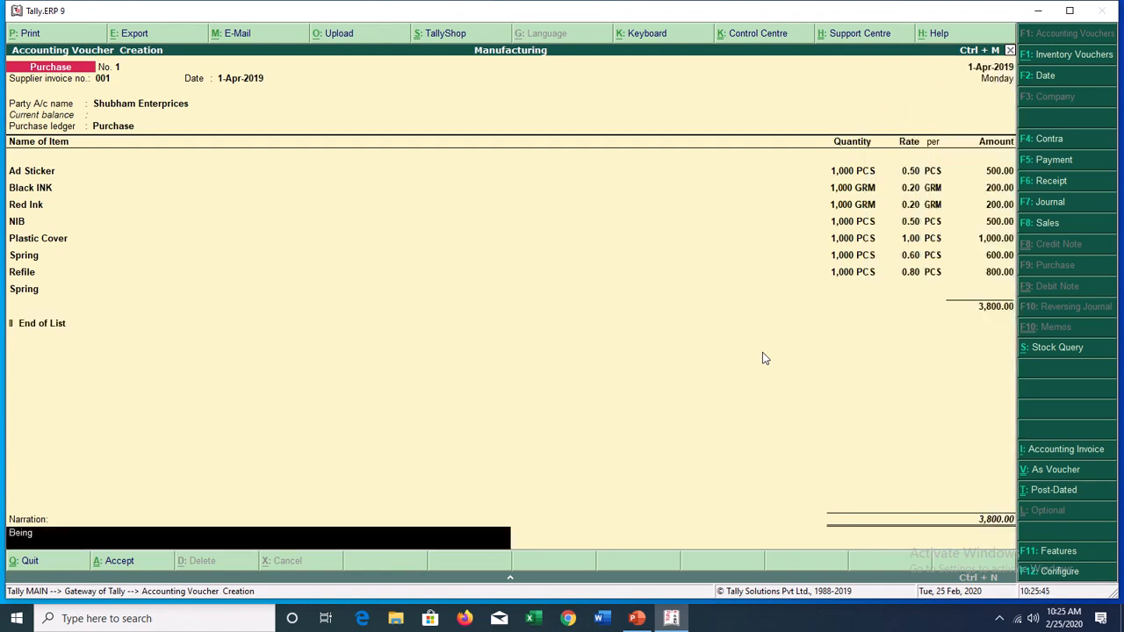
{"action": "type", "text": " Purchase of Raw Material Made"}
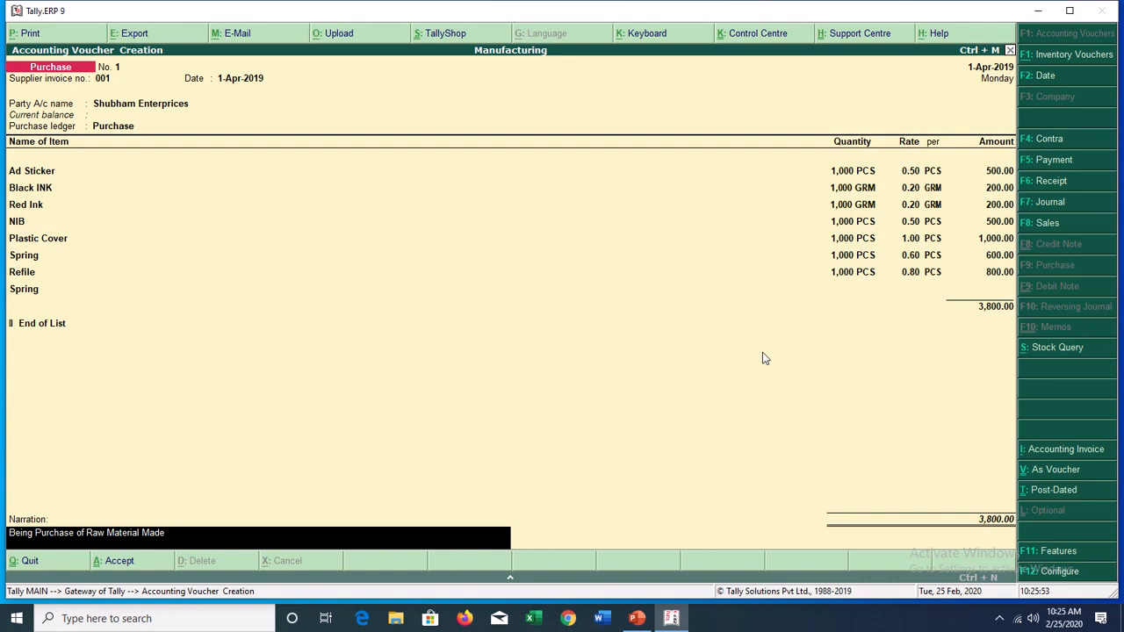
{"action": "key", "text": "Return"}
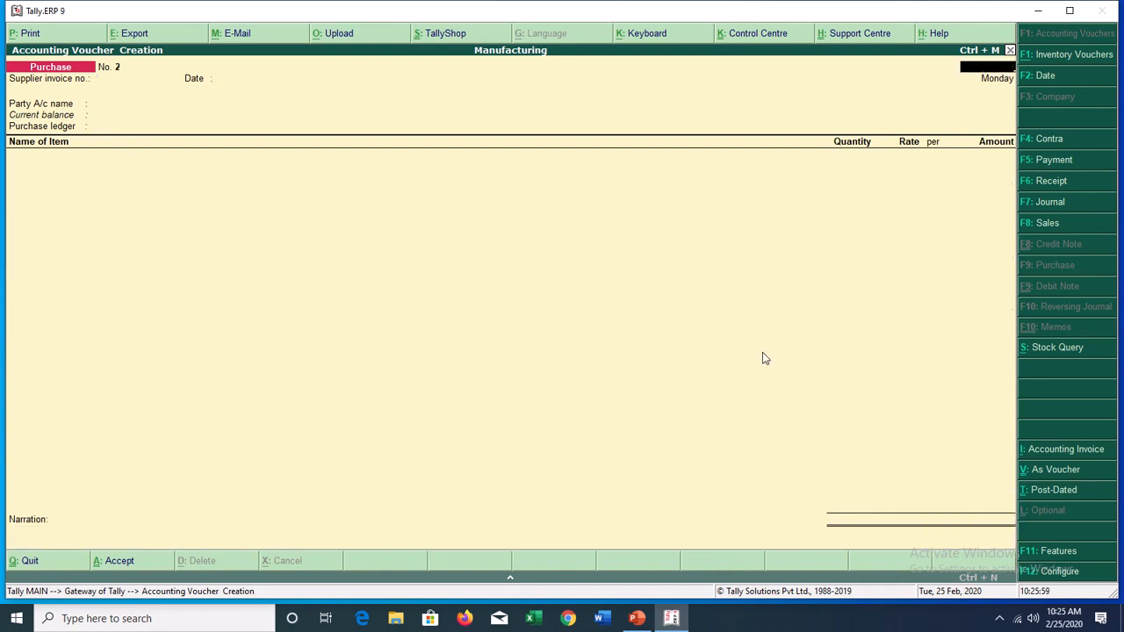
{"action": "key", "text": "Escape"}
{"action": "key", "text": "Escape"}
{"action": "key", "text": "Escape"}
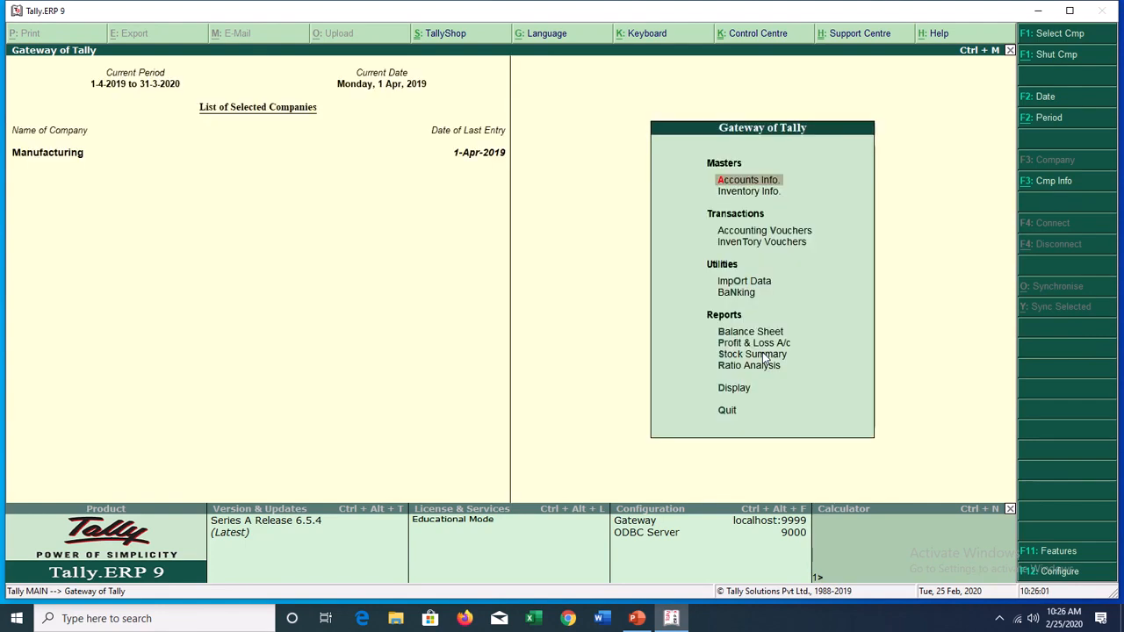
Review the closing quantities, rates and values of the raw materials in the stock summary.
{"action": "left_click", "coordinate": [763, 355]}
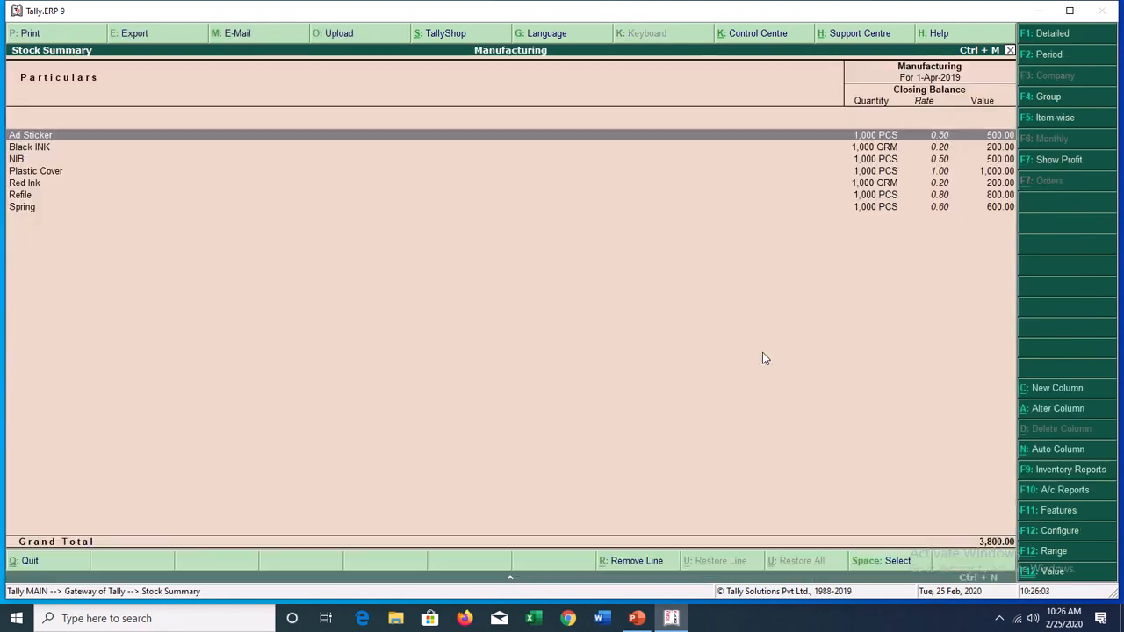
{"action": "key", "text": "alt+F1"}
{"action": "key", "text": "Escape"}
{"action": "key", "text": "Escape"}
{"action": "key", "text": "Escape"}
{"action": "key", "text": "Escape"}
{"action": "key", "text": "Escape"}
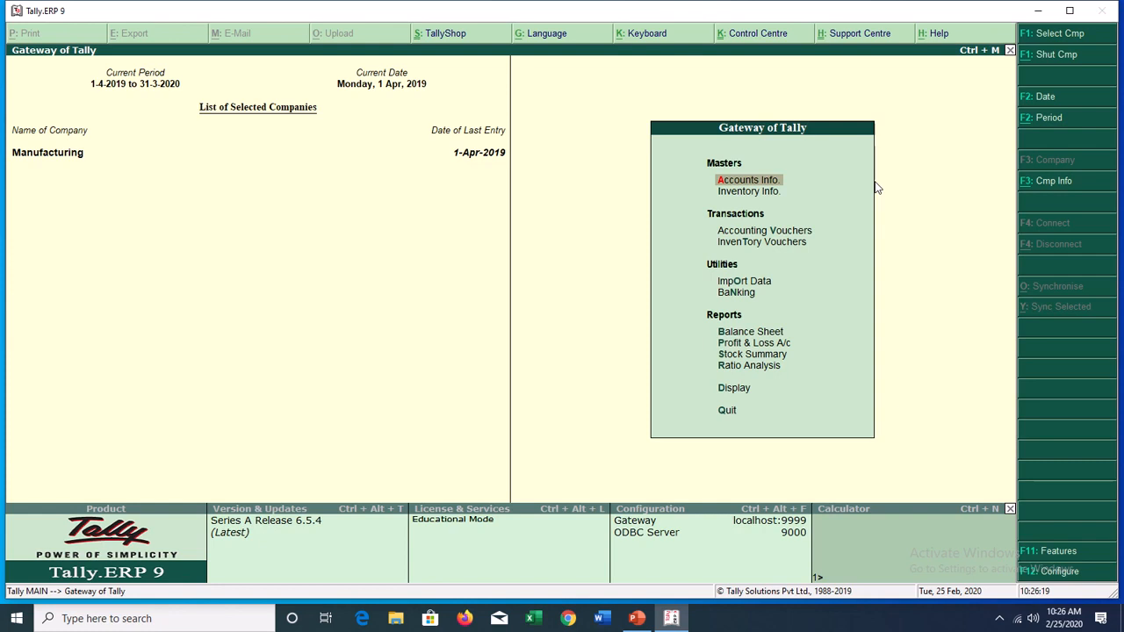
Open the voucher type masters in the accounts information of the Manufacturing company.
{"action": "key", "text": "Return"}
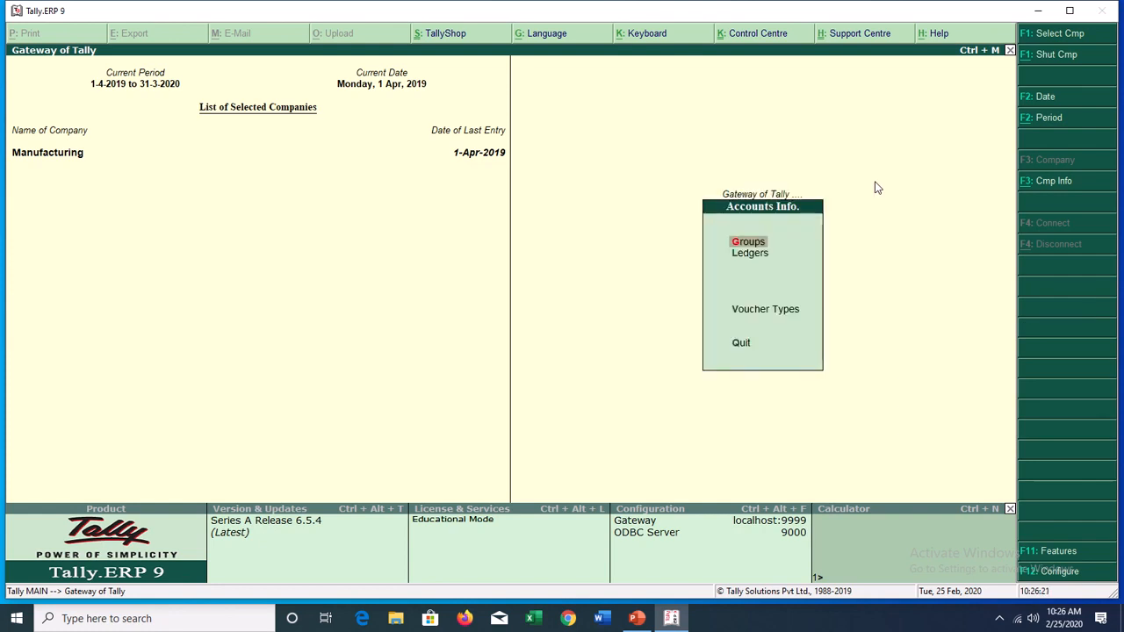
{"action": "key", "text": "Up"}
{"action": "key", "text": "Up"}
{"action": "key", "text": "Return"}
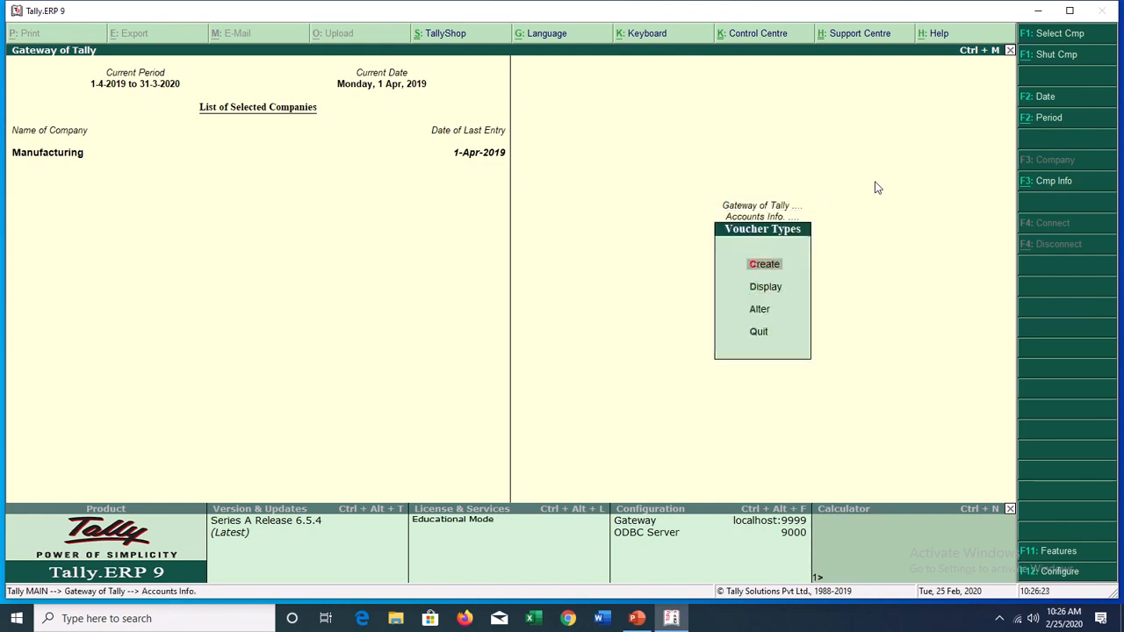
{"action": "key", "text": "Return"}
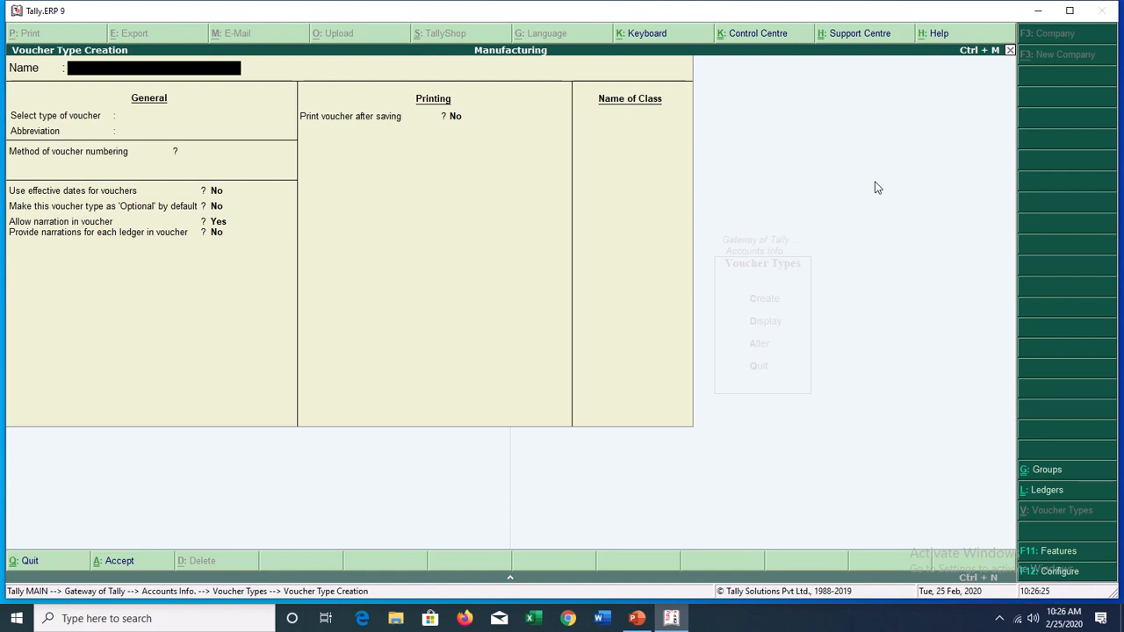
{"action": "key", "text": "Escape"}
{"action": "key", "text": "Return"}
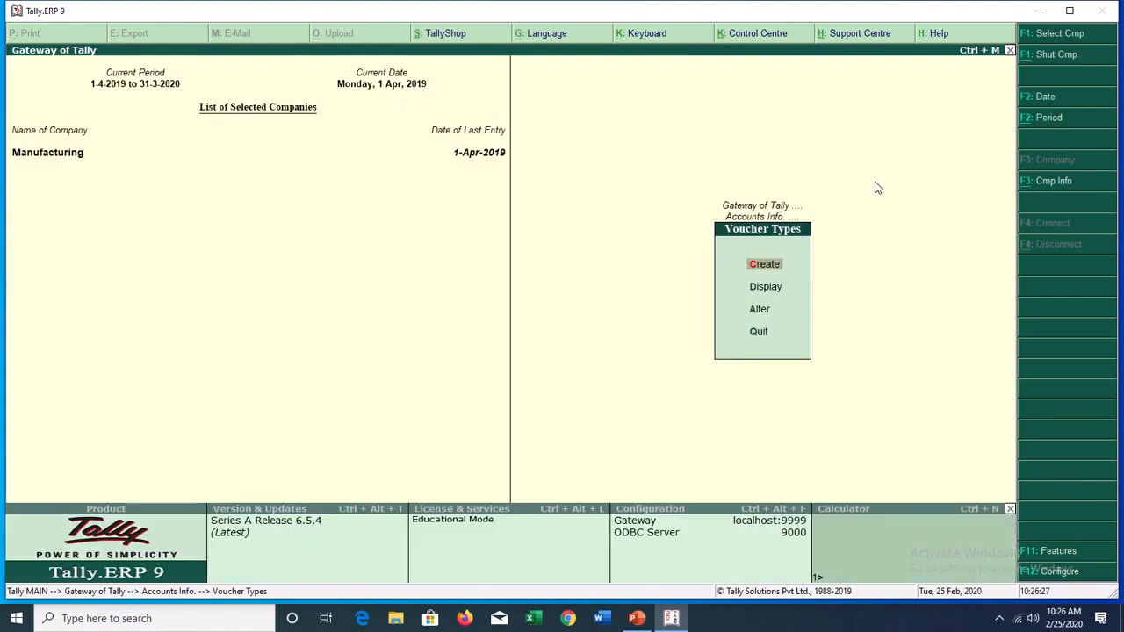
Review the list of existing voucher types from Contra to Stock Journal in the voucher type display.
{"action": "key", "text": "Down"}
{"action": "key", "text": "Return"}
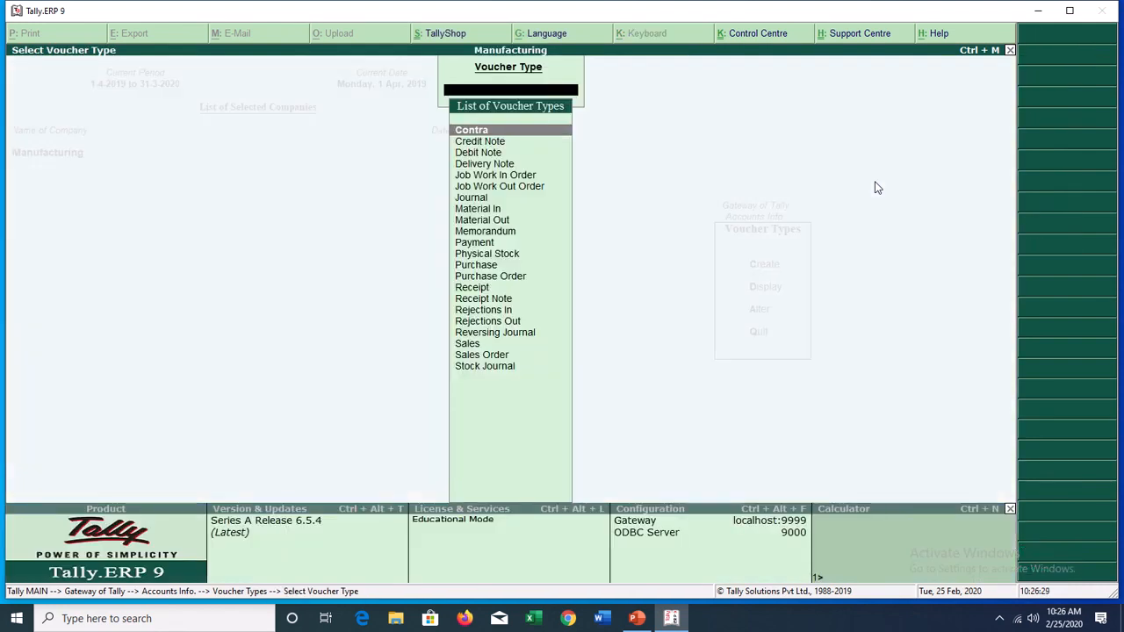
{"action": "key", "text": "Down"}
{"action": "key", "text": "Down"}
{"action": "key", "text": "Down"}
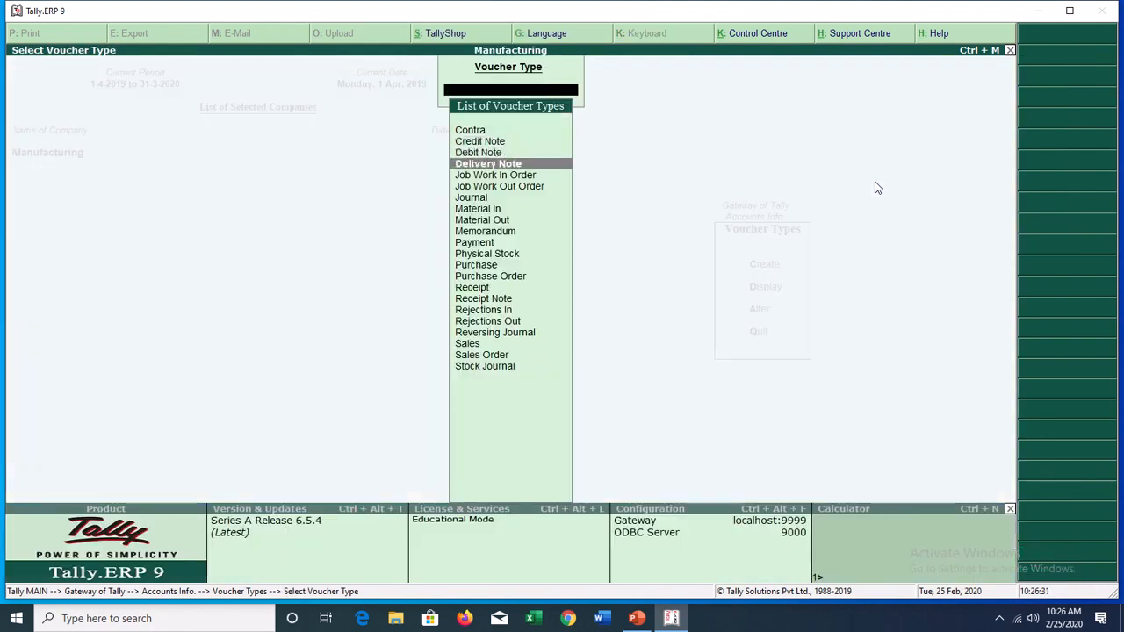
{"action": "key", "text": "Down"}
{"action": "key", "text": "Down"}
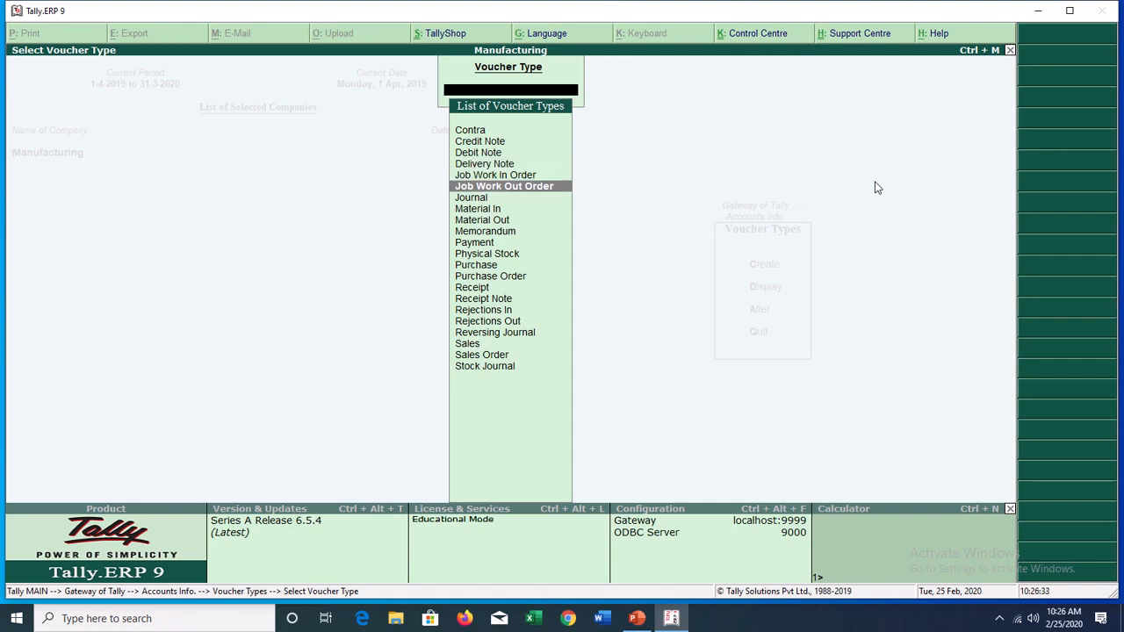
{"action": "key", "text": "Down"}
{"action": "key", "text": "Down"}
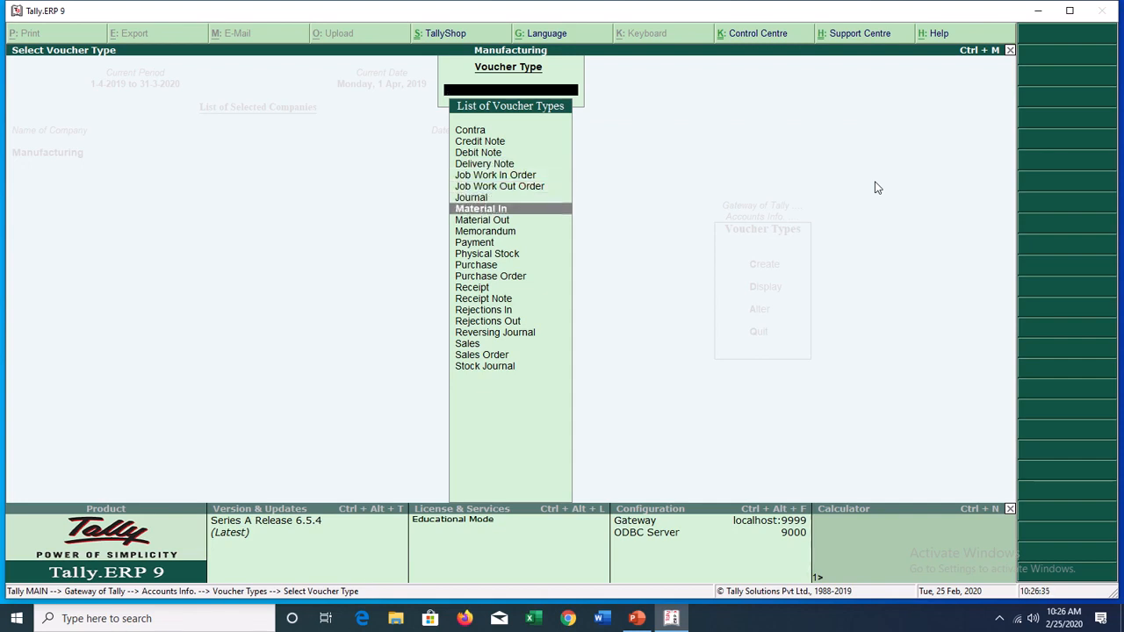
{"action": "key", "text": "Down"}
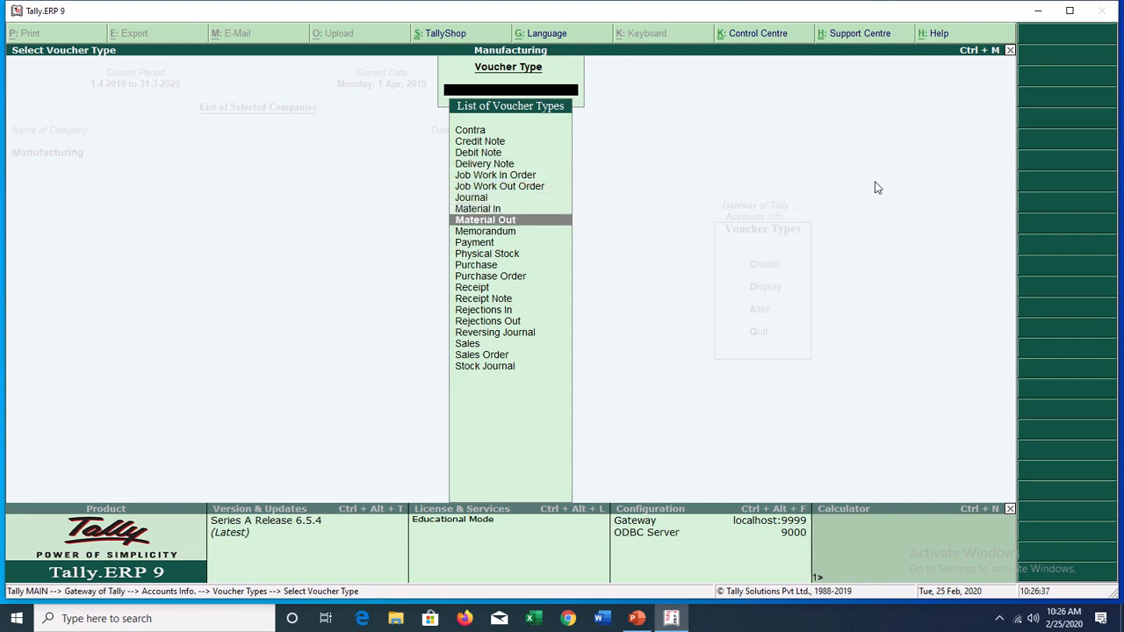
{"action": "key", "text": "Down"}
{"action": "key", "text": "Down"}
{"action": "key", "text": "Down"}
{"action": "key", "text": "Down"}
{"action": "key", "text": "Down"}
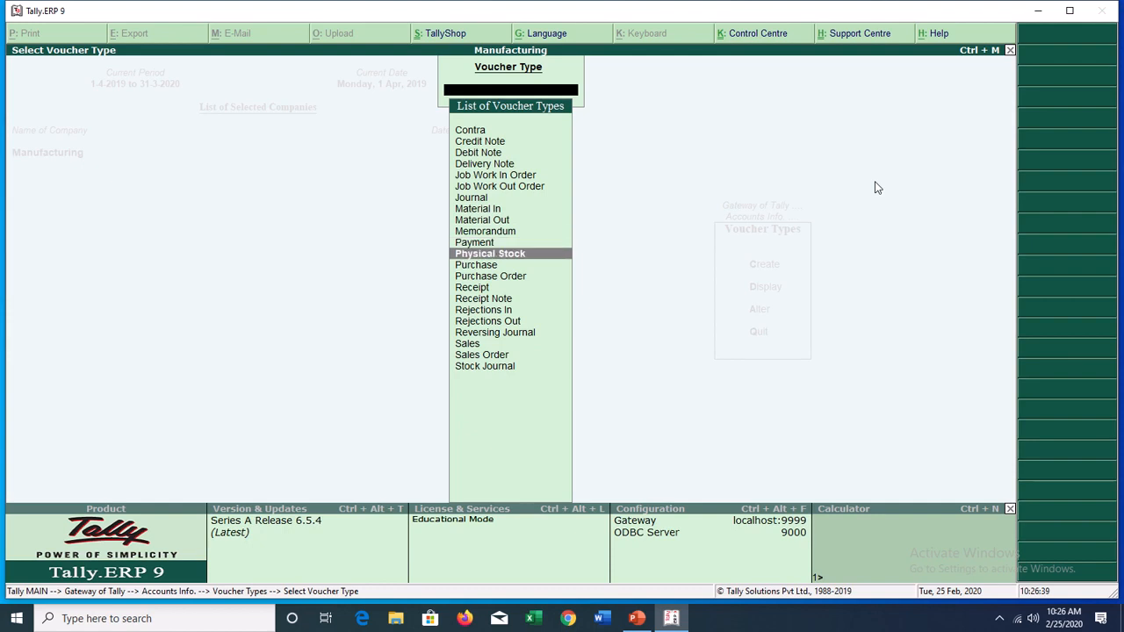
{"action": "key", "text": "Down"}
{"action": "key", "text": "Down"}
{"action": "key", "text": "Down"}
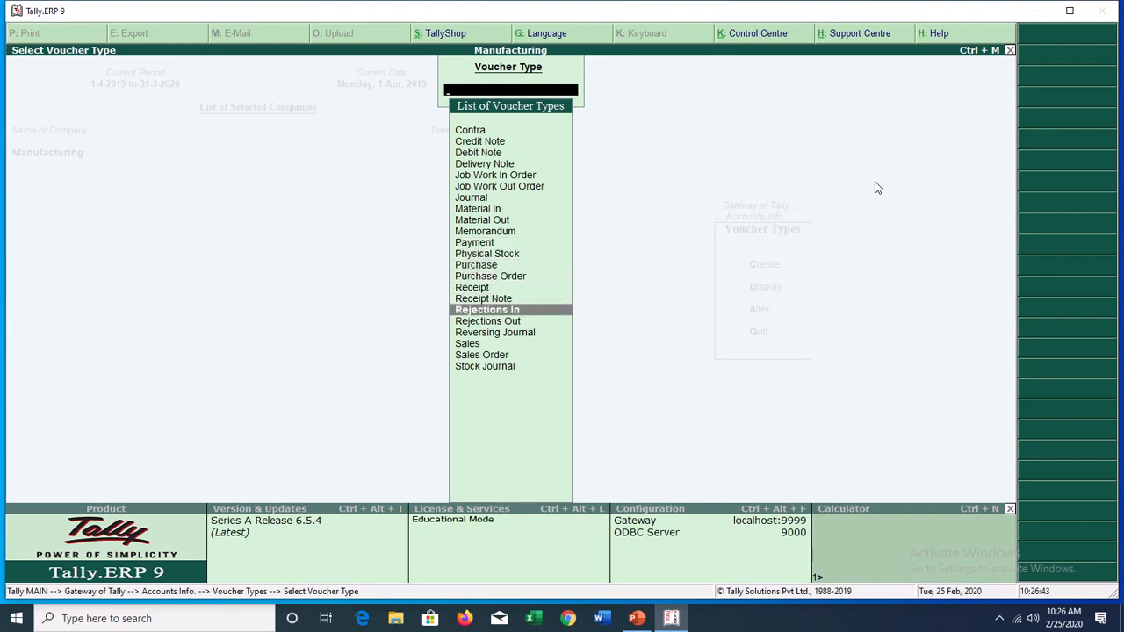
{"action": "key", "text": "Down"}
{"action": "key", "text": "Down"}
{"action": "key", "text": "Down"}
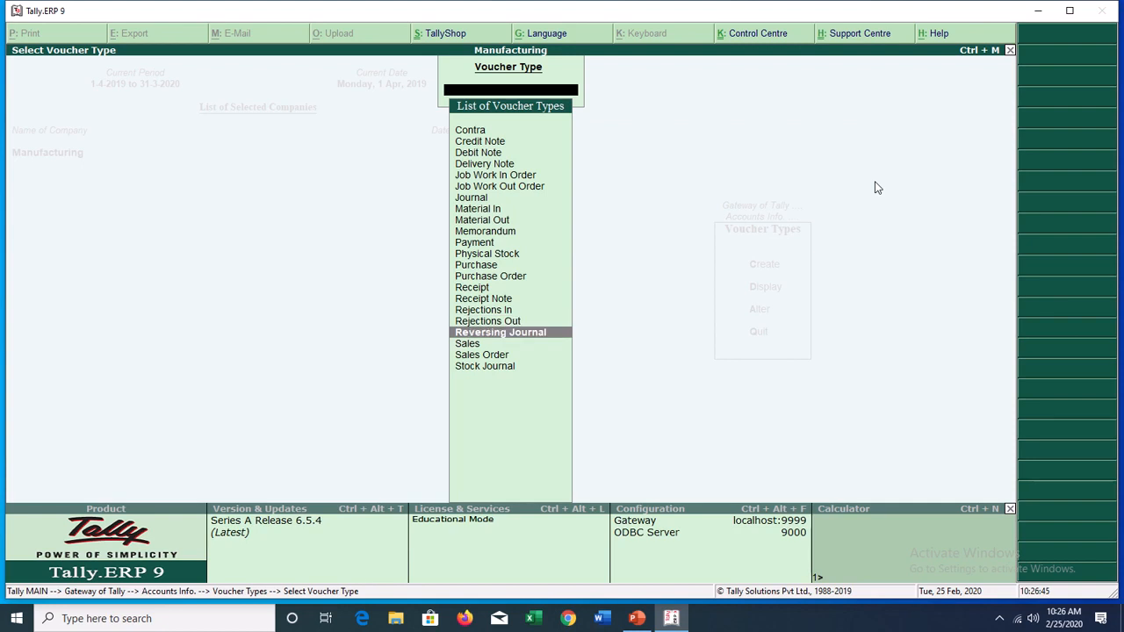
{"action": "key", "text": "Down"}
{"action": "key", "text": "Down"}
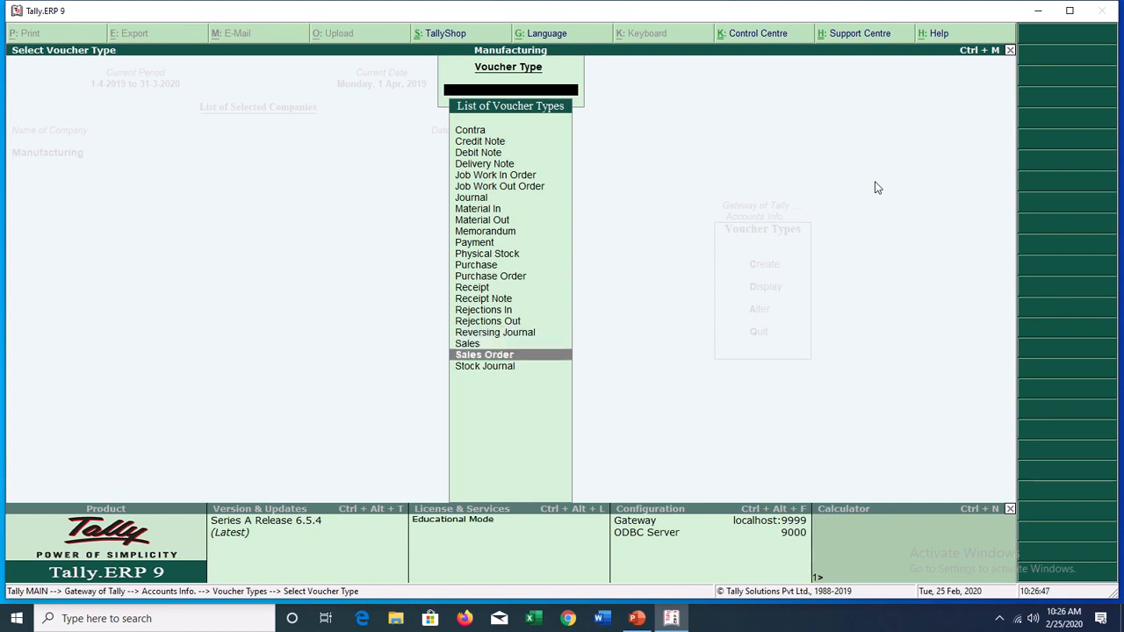
{"action": "key", "text": "Escape"}
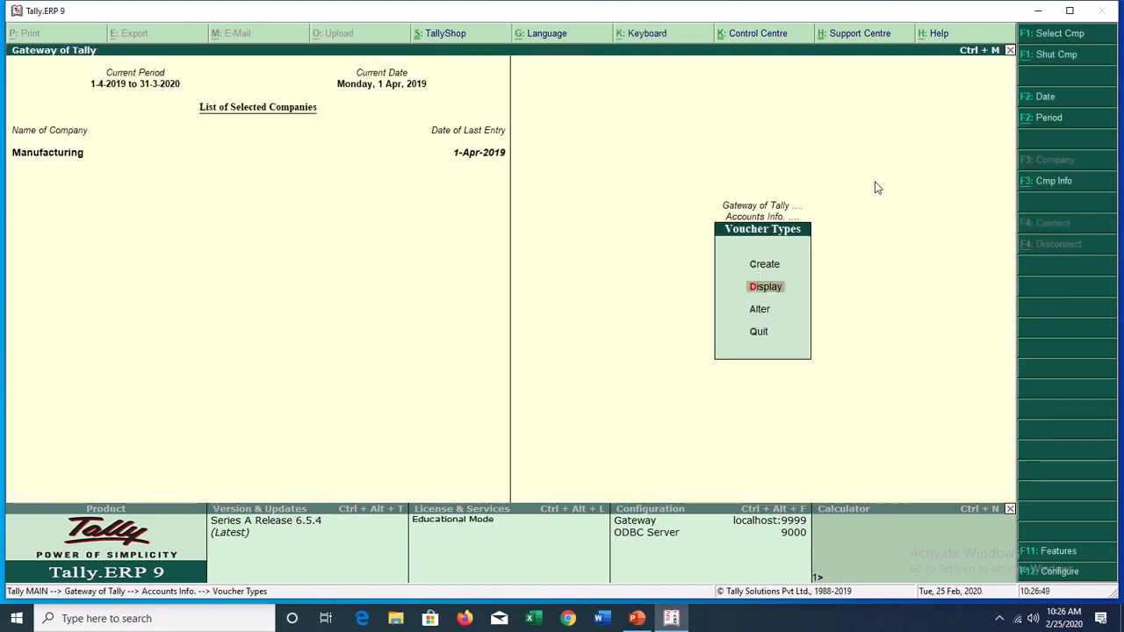
Start a new voucher type named "Manufacturing Vouchers" based on the Stock Journal type.
{"action": "key", "text": "Up"}
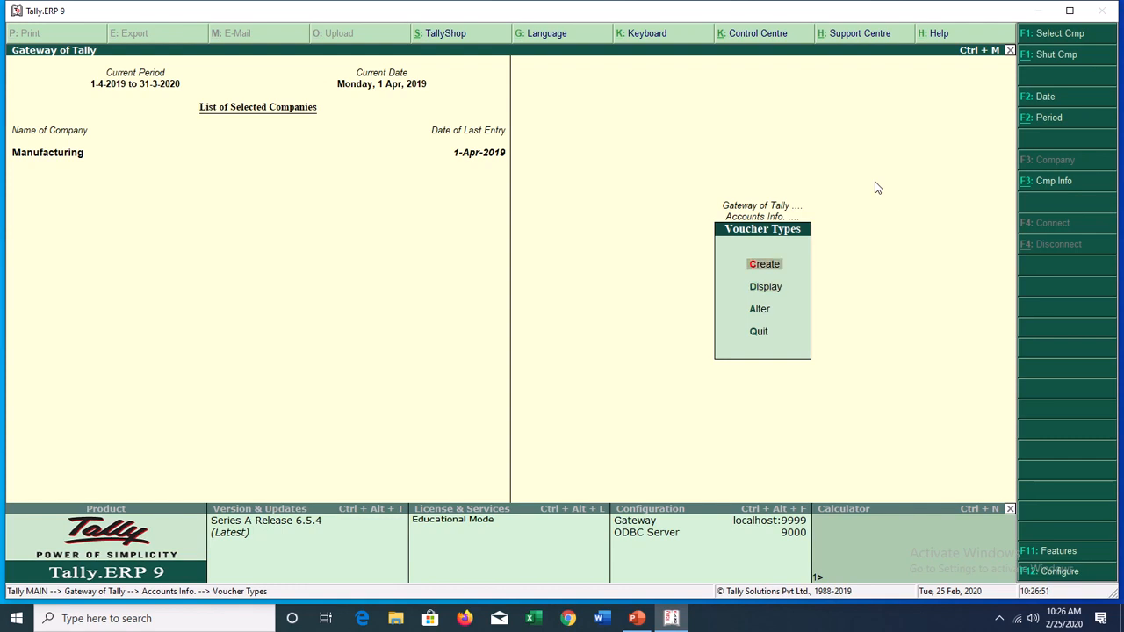
{"action": "key", "text": "Return"}
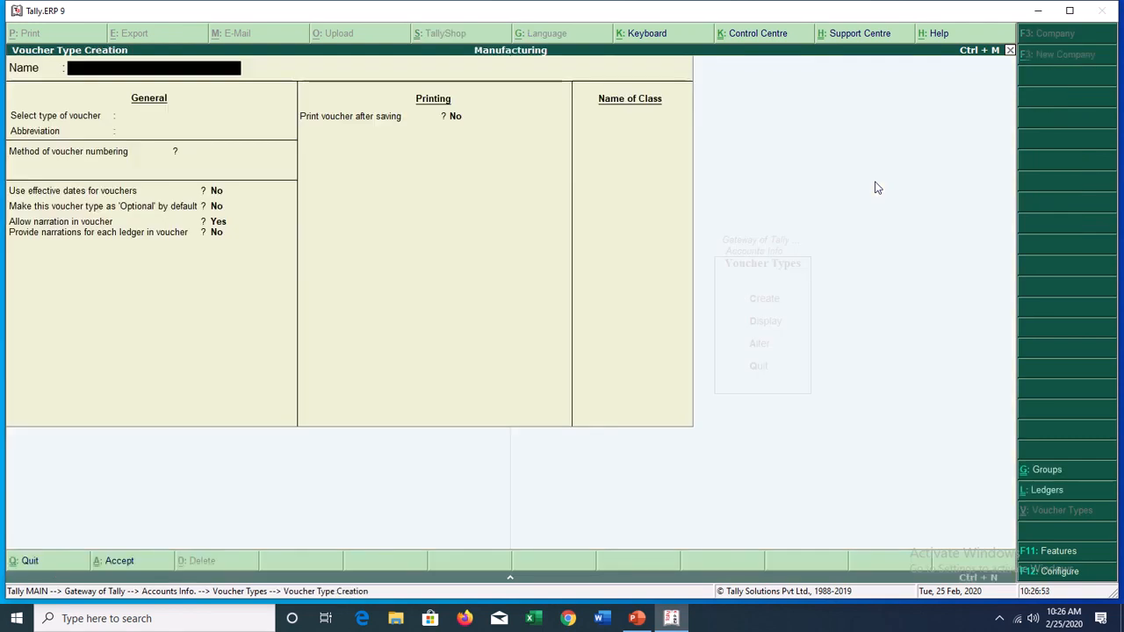
{"action": "type", "text": "Manufacturing V"}
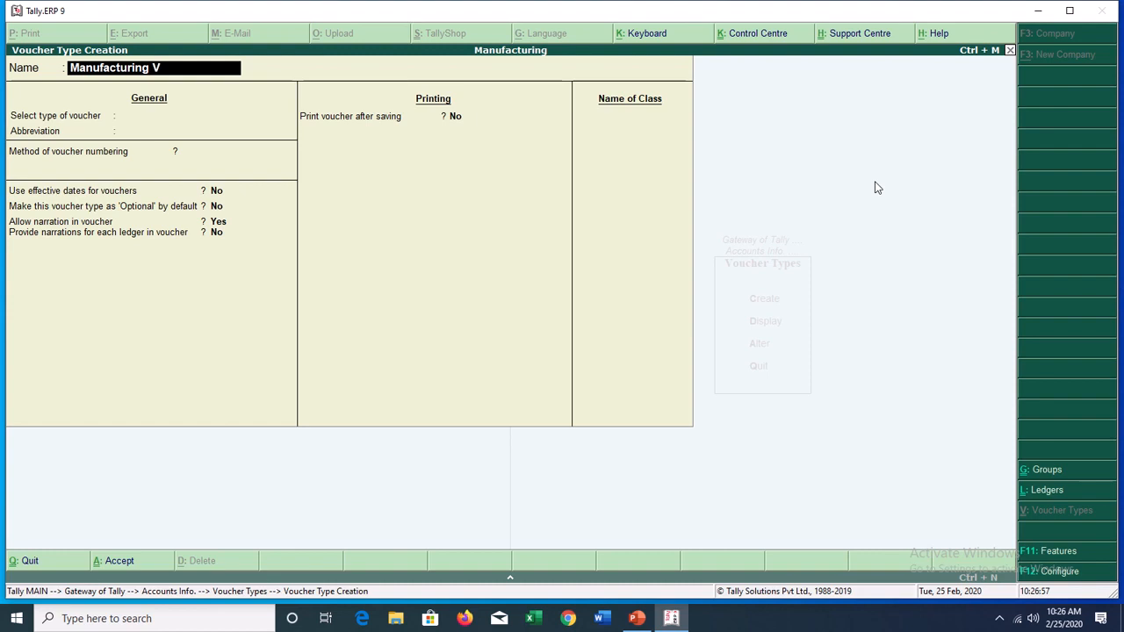
{"action": "type", "text": "ouchers"}
{"action": "key", "text": "Return"}
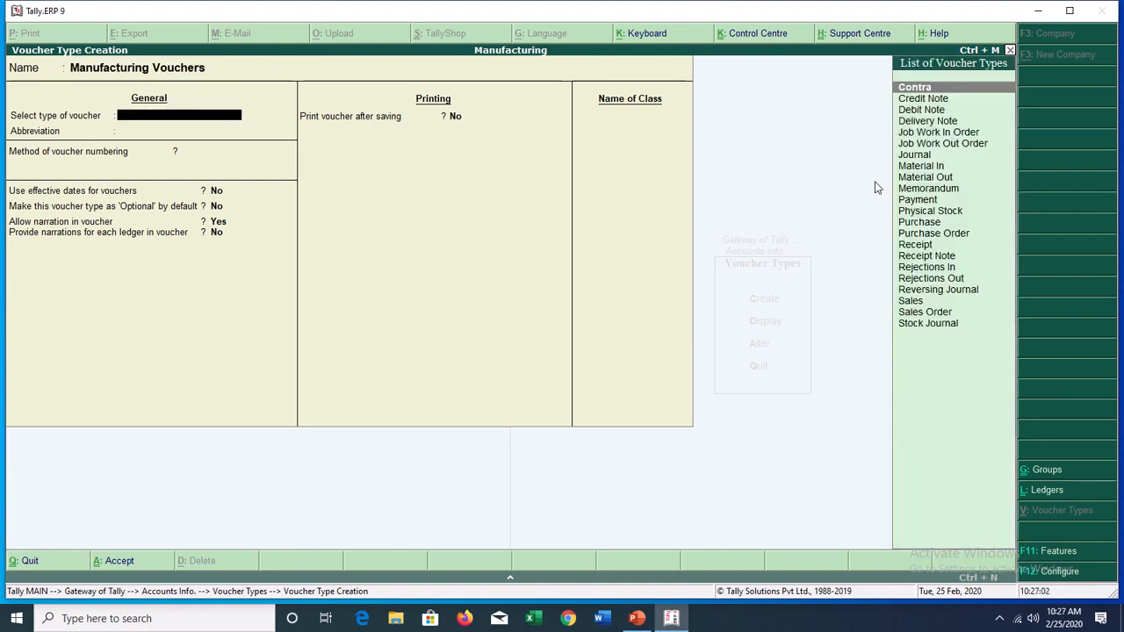
{"action": "type", "text": "JOur"}
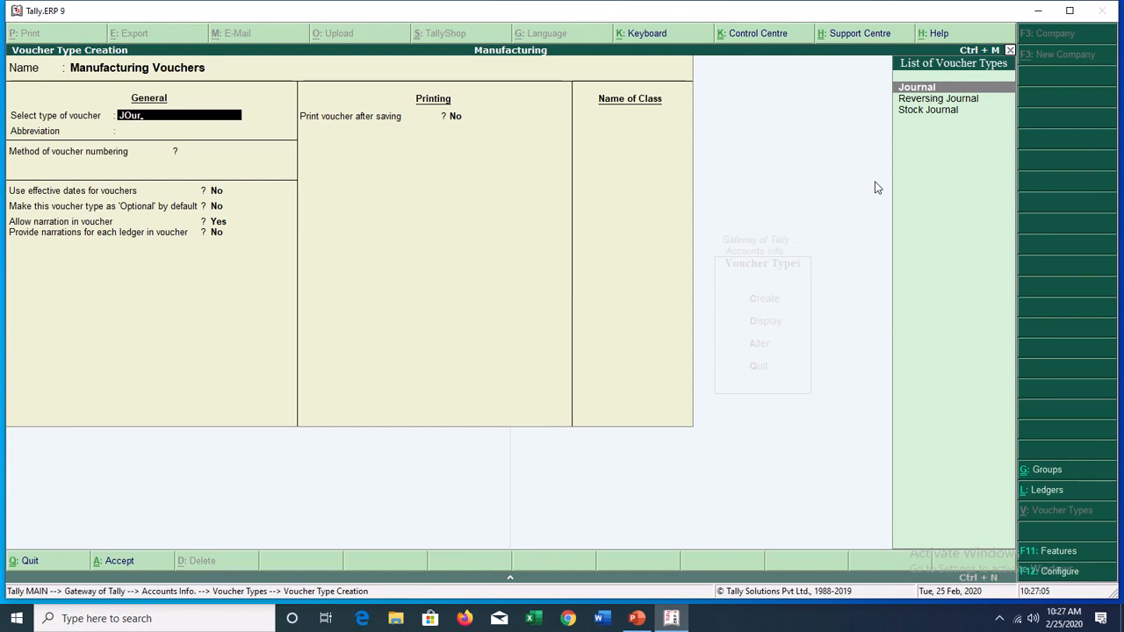
{"action": "key", "text": "Down"}
{"action": "key", "text": "Down"}
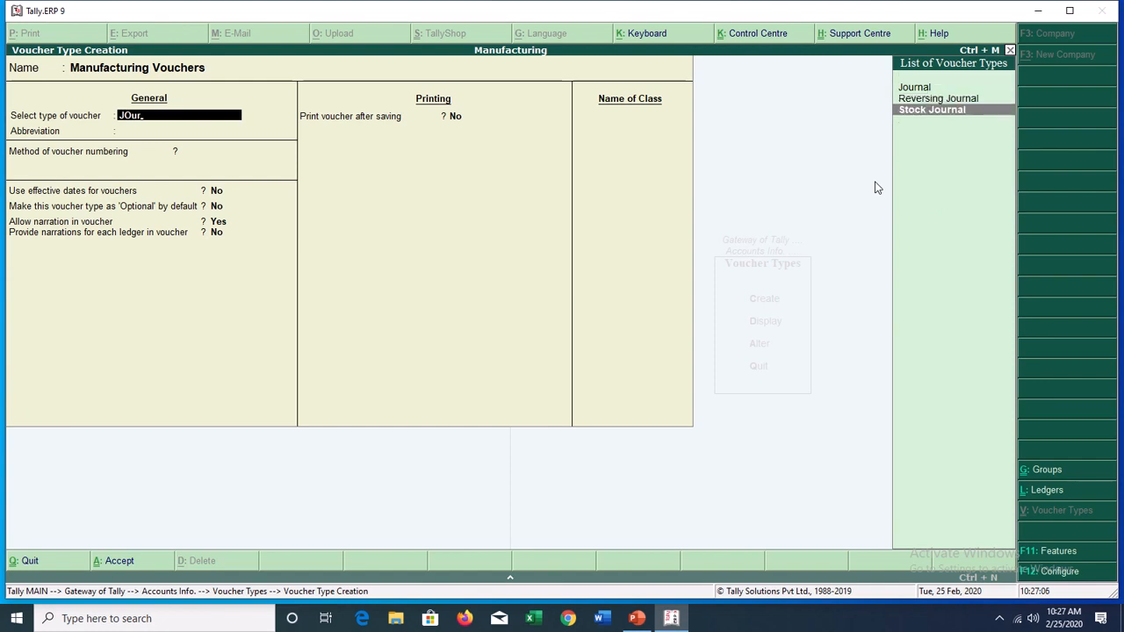
{"action": "key", "text": "Return"}
Keep automatic voucher numbering, enable use as a Manufacturing Journal, leave printing after saving off, and save the voucher type.
{"action": "key", "text": "Return"}
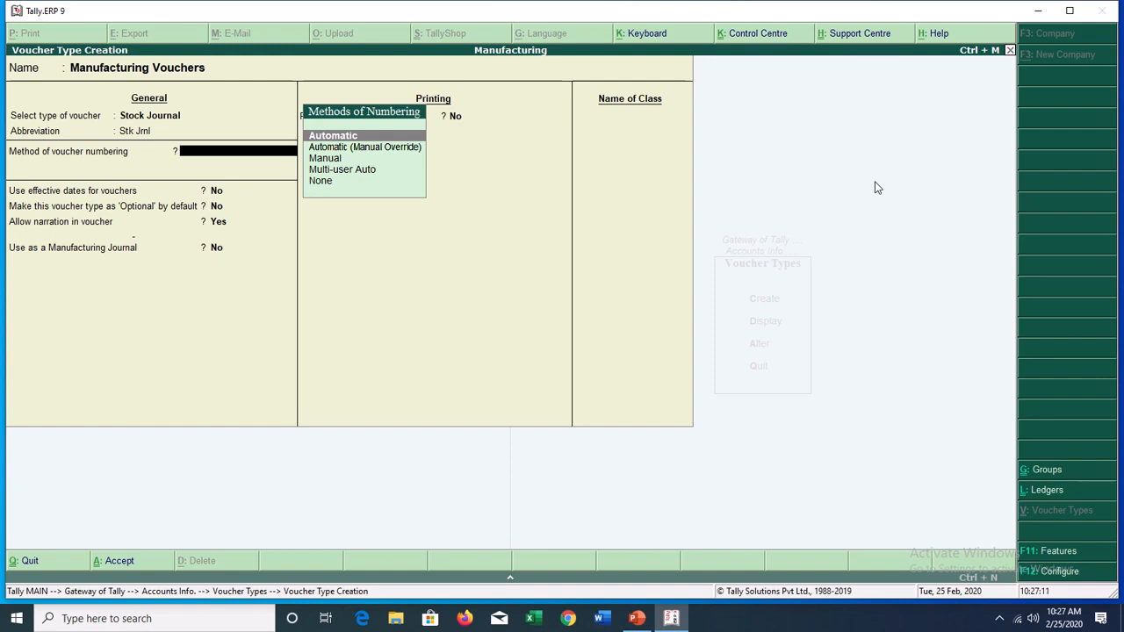
{"action": "key", "text": "Return"}
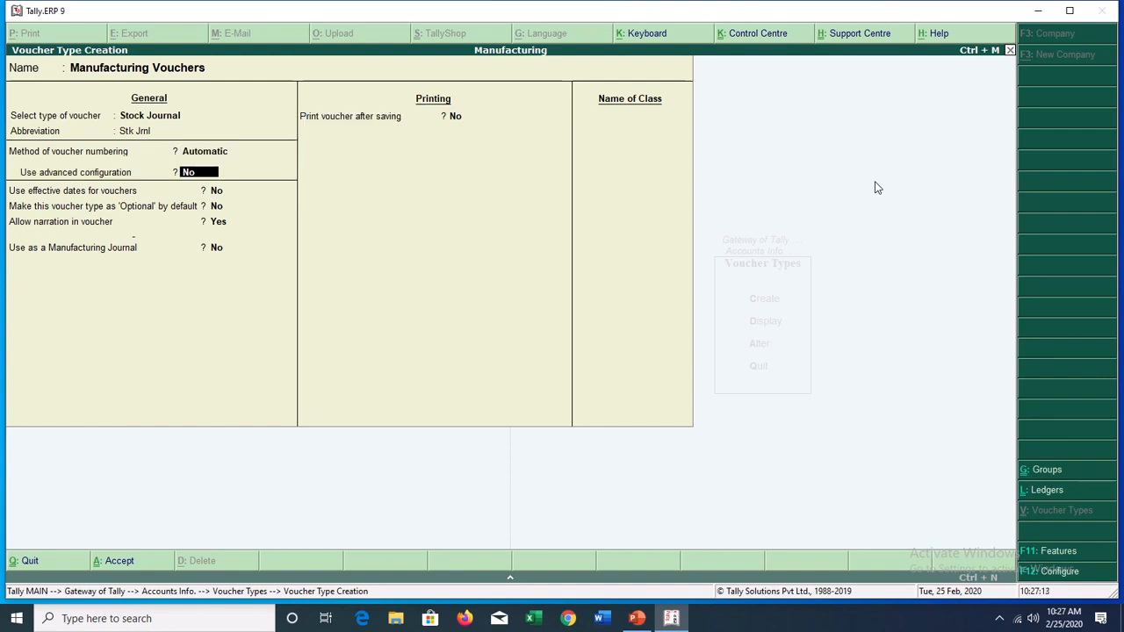
{"action": "key", "text": "Return"}
{"action": "key", "text": "Return"}
{"action": "key", "text": "Return"}
{"action": "key", "text": "Return"}
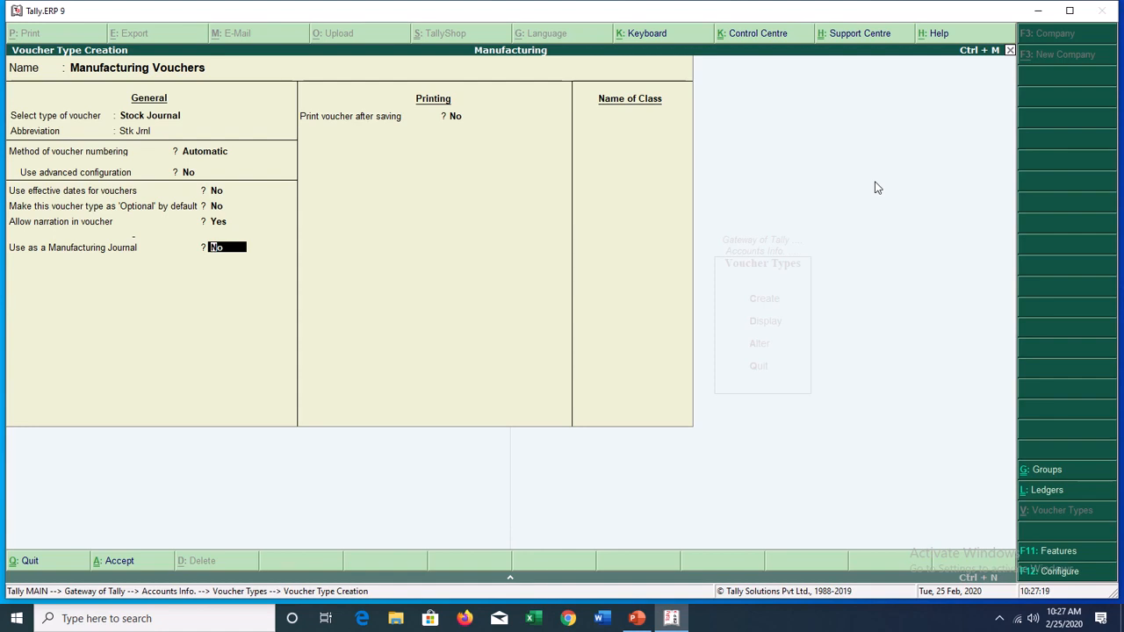
{"action": "key", "text": "y"}
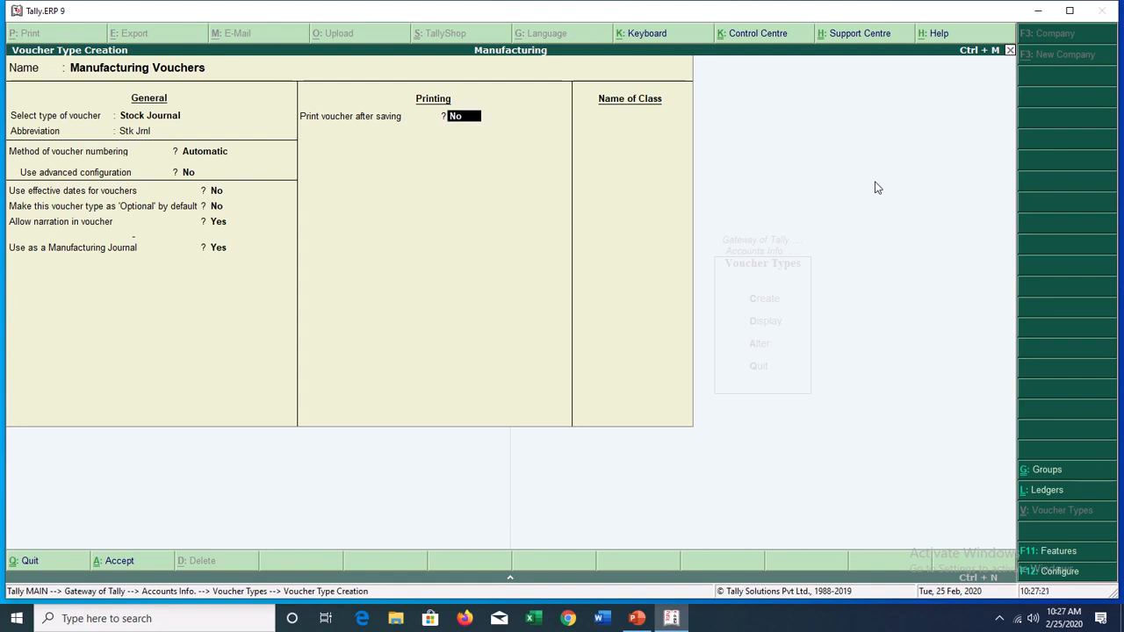
{"action": "key", "text": "Return"}
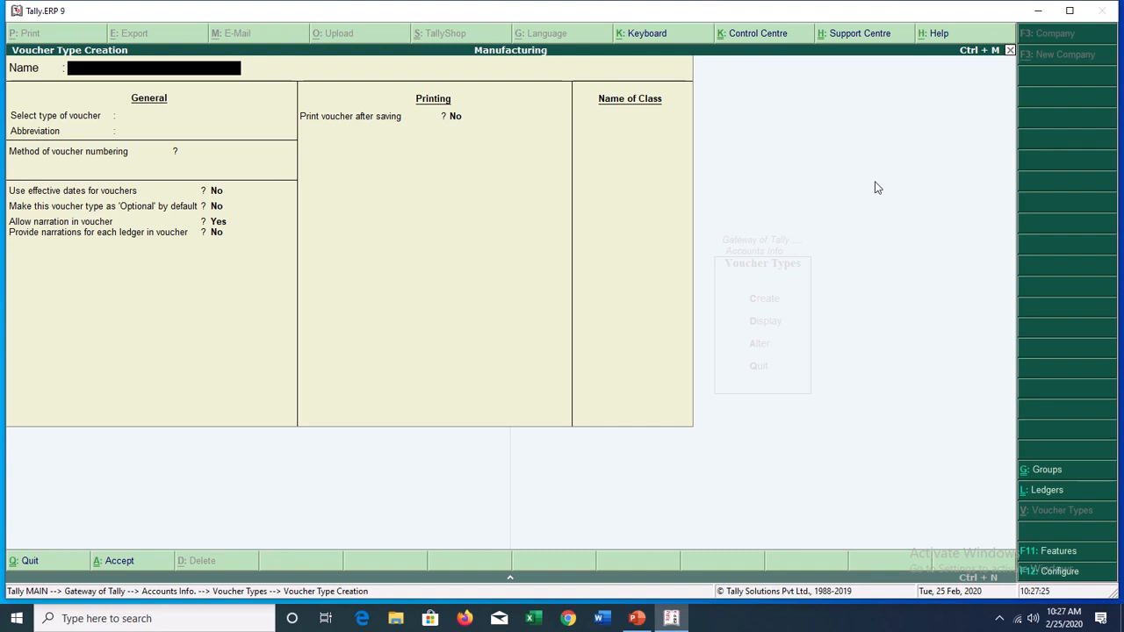
Leave the voucher type masters for the Gateway of Tally and open inventory voucher entry.
{"action": "key", "text": "Escape"}
{"action": "key", "text": "Return"}
{"action": "key", "text": "Escape"}
{"action": "key", "text": "Escape"}
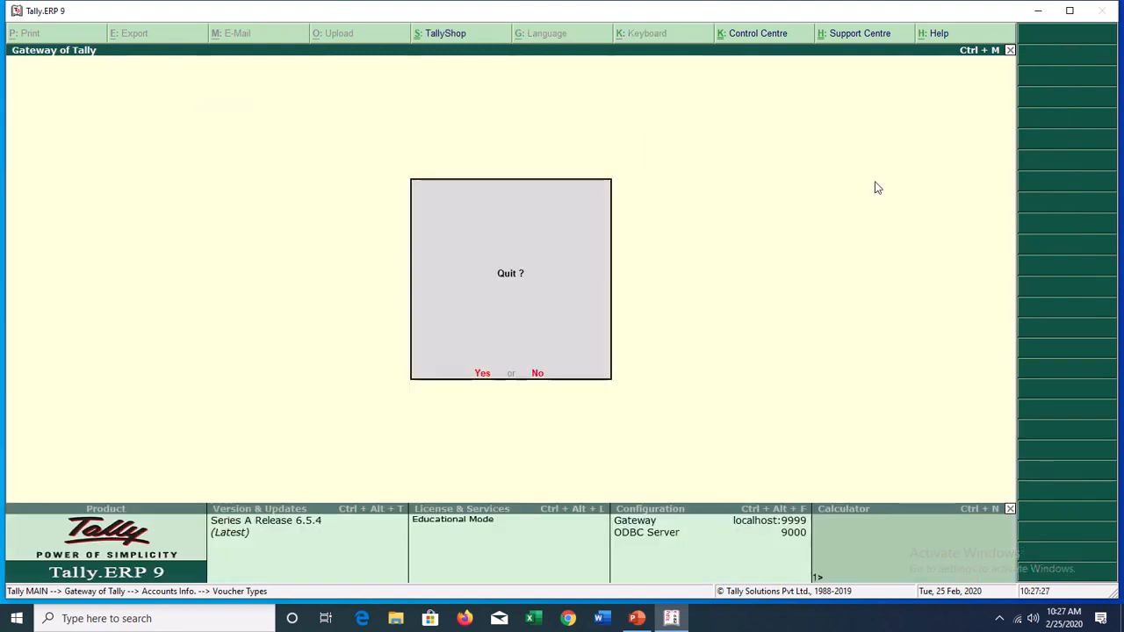
{"action": "key", "text": "n"}
{"action": "key", "text": "Down"}
{"action": "key", "text": "Down"}
{"action": "key", "text": "Down"}
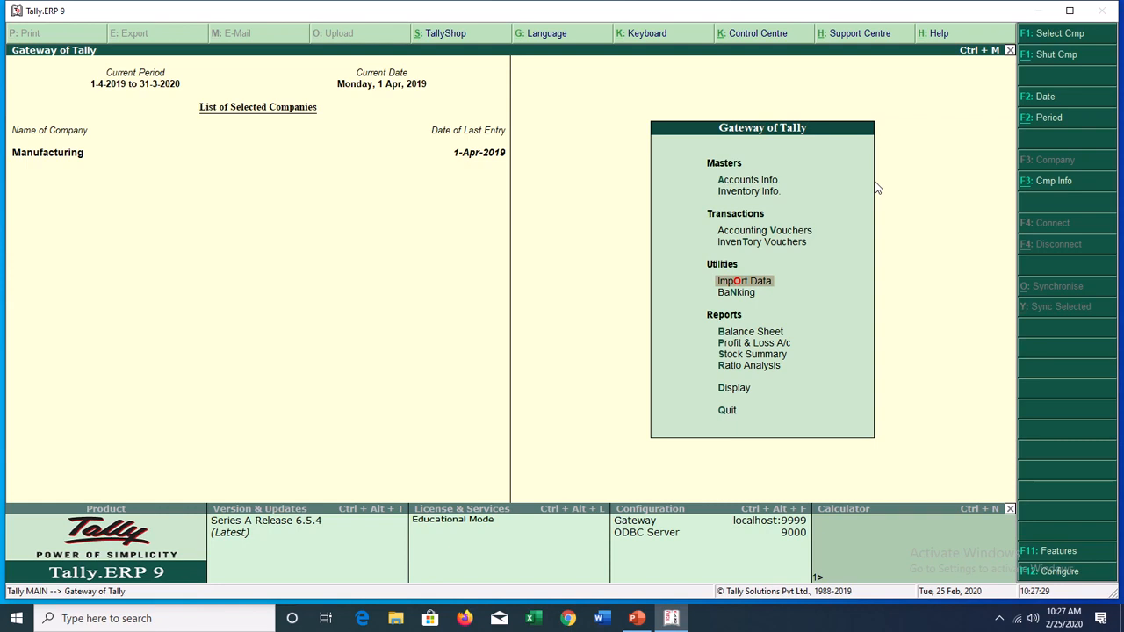
{"action": "key", "text": "Up"}
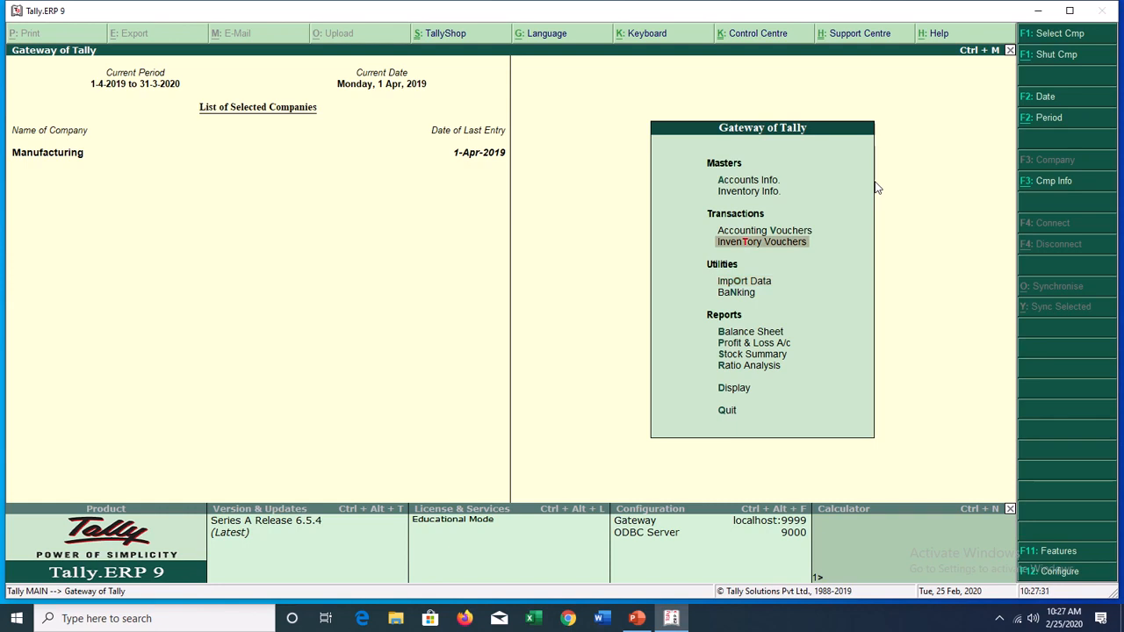
{"action": "key", "text": "Return"}
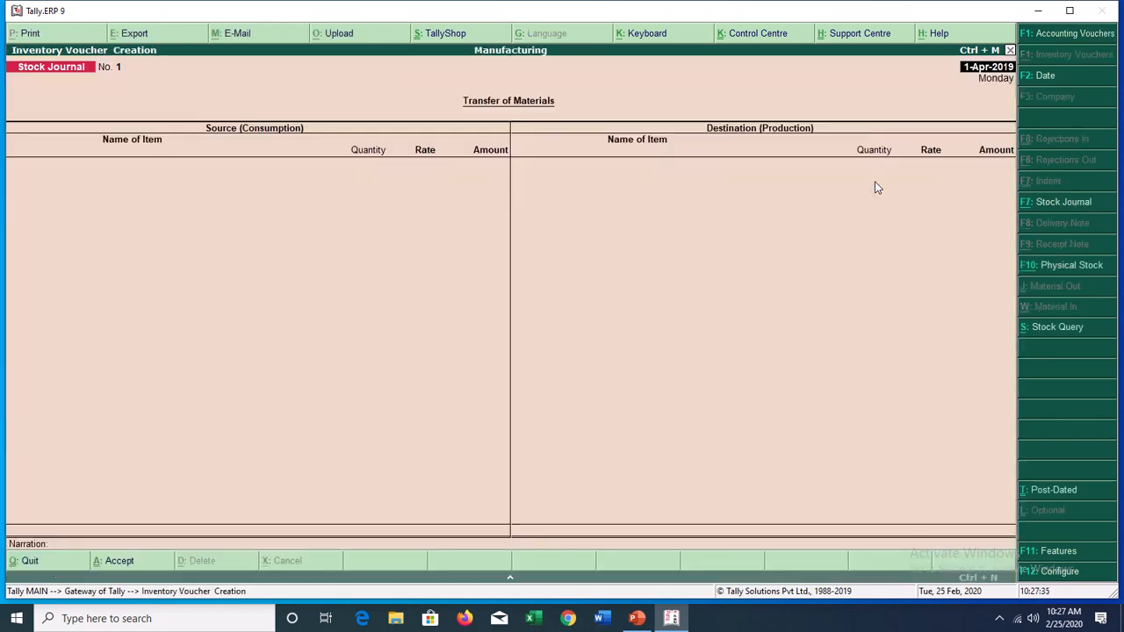
Switch the stock journal to the Manufacturing Vouchers type and set the voucher date to 2-4-2019.
{"action": "key", "text": "F7"}
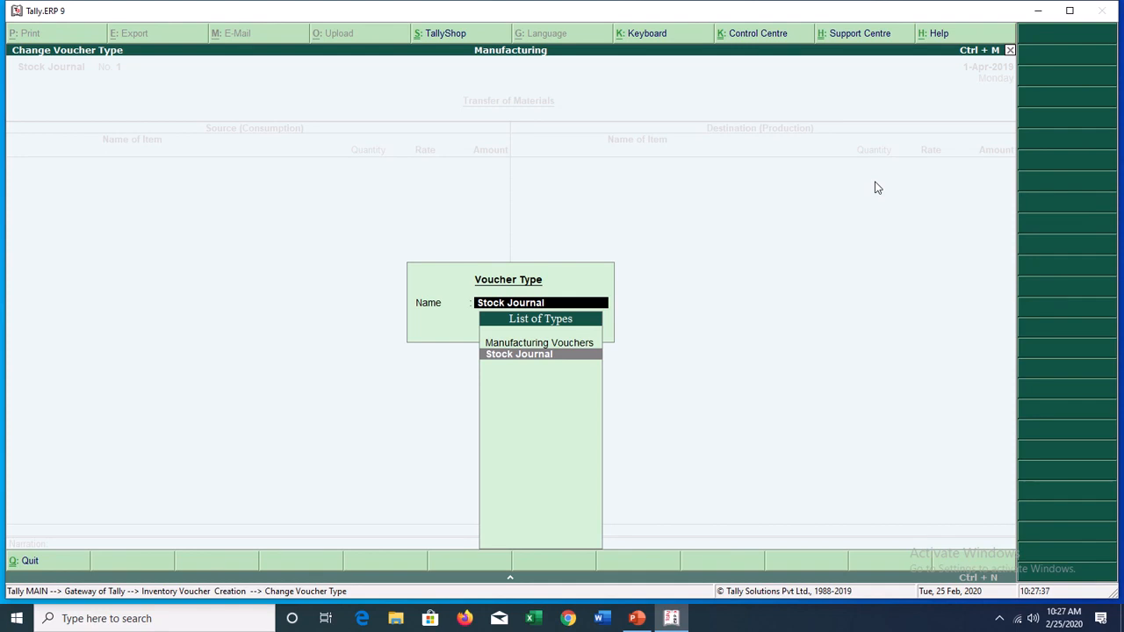
{"action": "key", "text": "Up"}
{"action": "key", "text": "Return"}
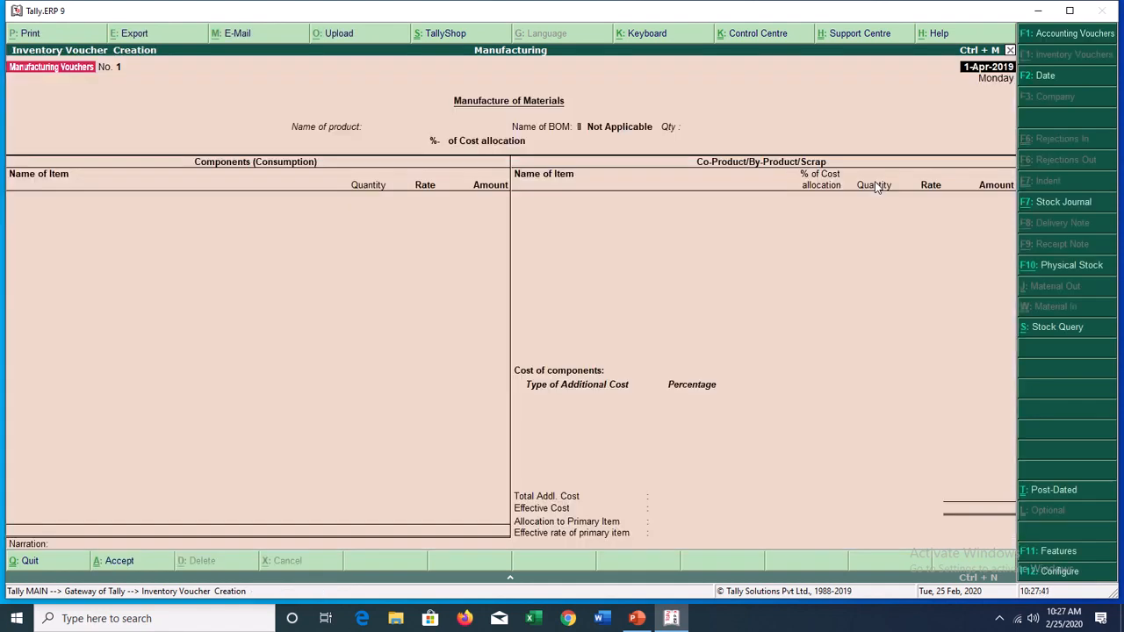
{"action": "key", "text": "F2"}
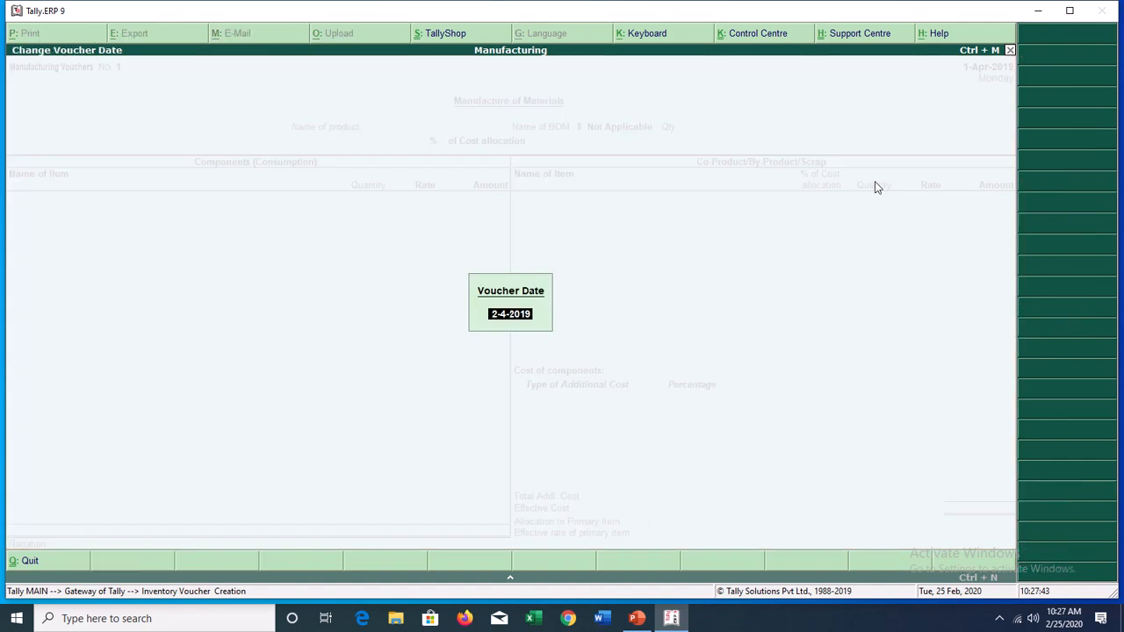
{"action": "type", "text": "2"}
{"action": "key", "text": "Return"}
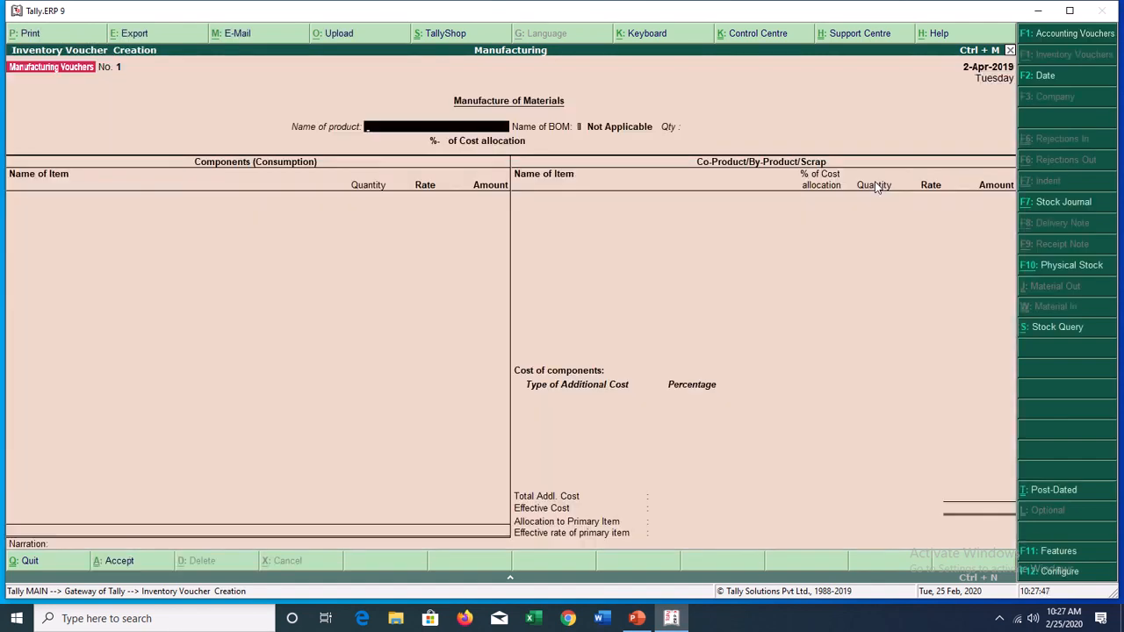
Set Cello Pen as the manufactured product with the Cello Pen BOM and a quantity of 100 PCS.
{"action": "type", "text": "Cel"}
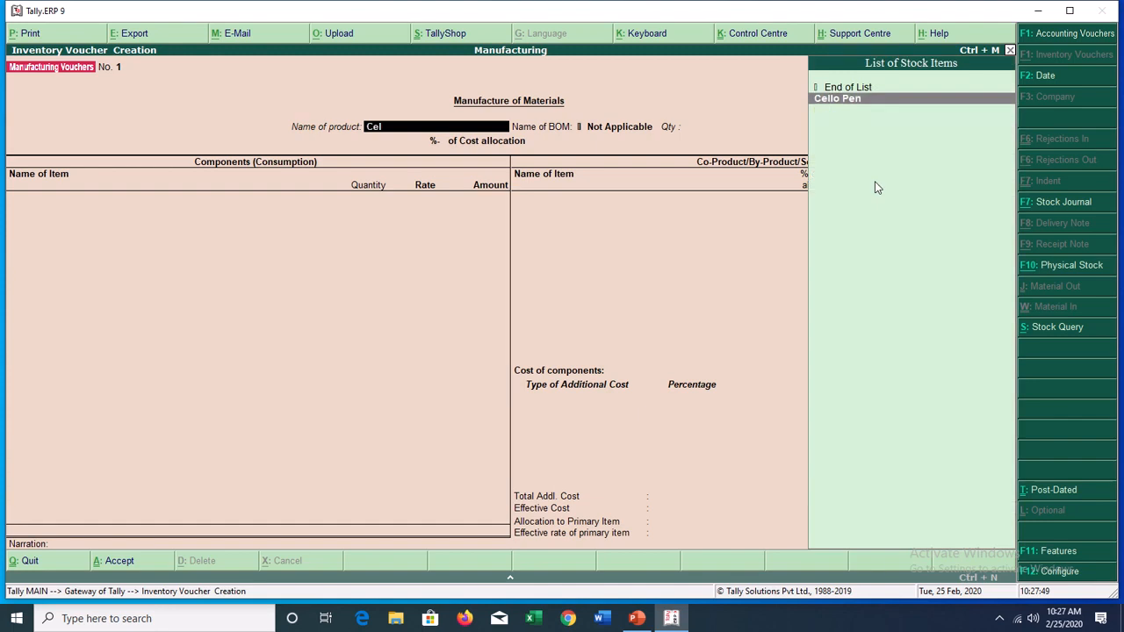
{"action": "key", "text": "Return"}
{"action": "key", "text": "Return"}
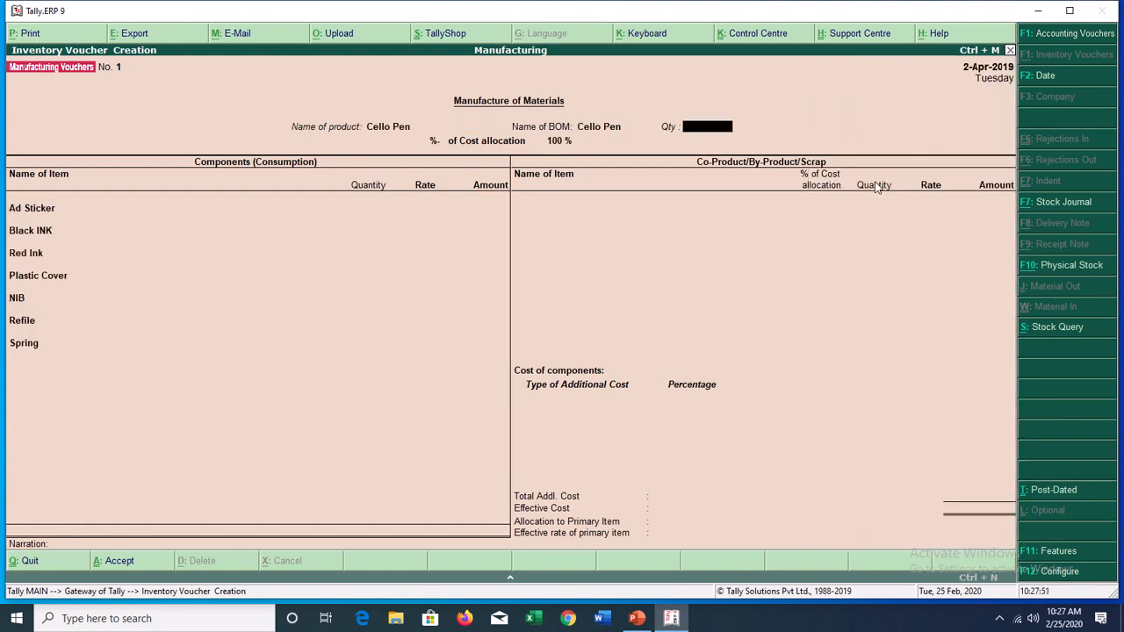
{"action": "type", "text": "100"}
{"action": "key", "text": "Return"}
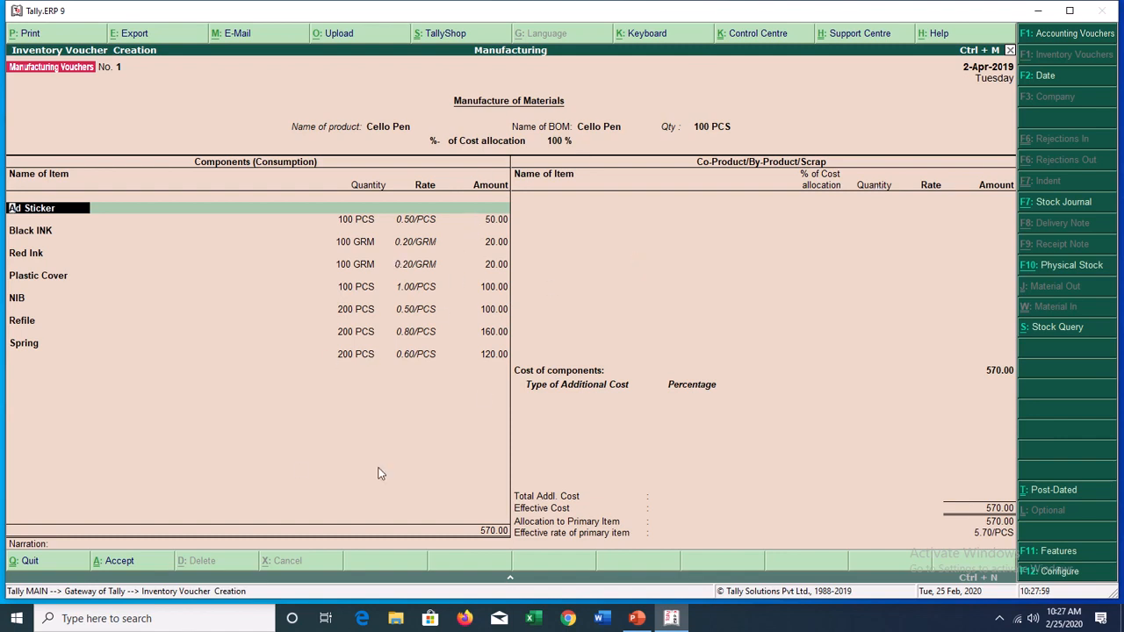
Accept the BOM-filled quantities, rates and amounts for all consumed components, from Ad Sticker through Spring.
{"action": "key", "text": "Return"}
{"action": "key", "text": "Return"}
{"action": "key", "text": "Return"}
{"action": "key", "text": "Return"}
{"action": "key", "text": "Return"}
{"action": "key", "text": "Return"}
{"action": "key", "text": "Return"}
{"action": "key", "text": "Return"}
{"action": "key", "text": "Return"}
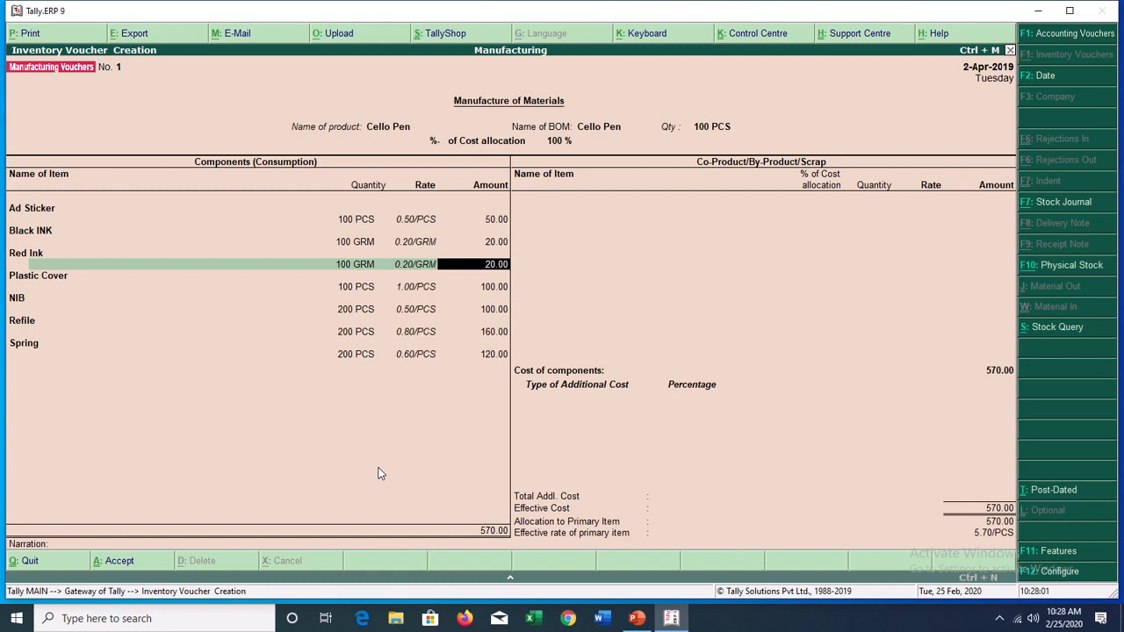
{"action": "key", "text": "Return"}
{"action": "key", "text": "Return"}
{"action": "key", "text": "Return"}
{"action": "key", "text": "Return"}
{"action": "key", "text": "Return"}
{"action": "key", "text": "Return"}
{"action": "key", "text": "Return"}
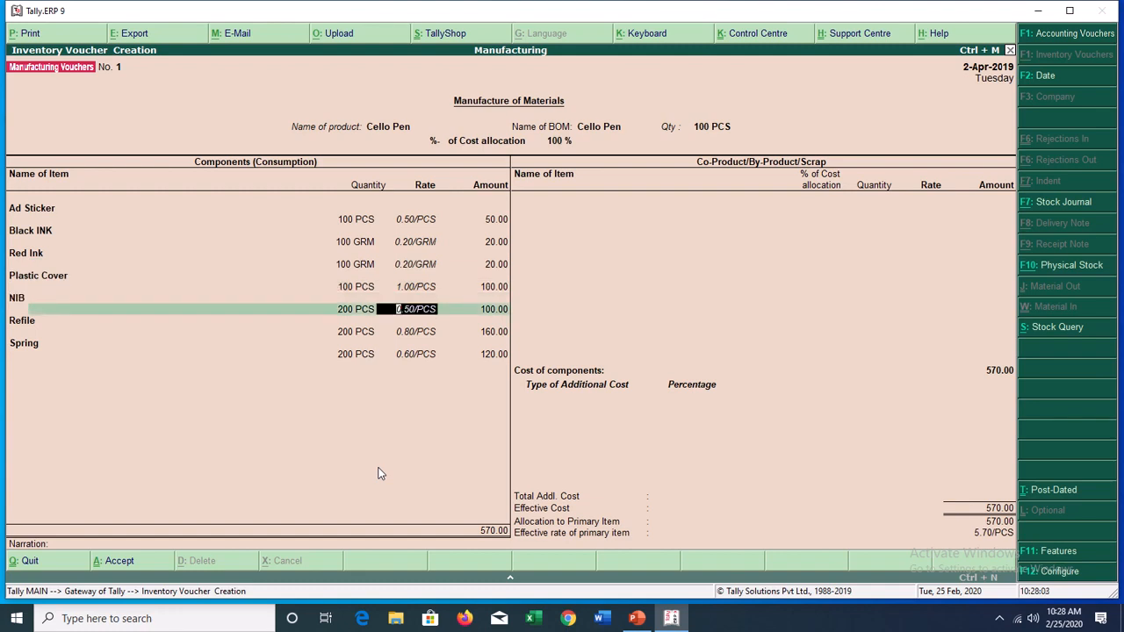
{"action": "key", "text": "Return"}
{"action": "key", "text": "Return"}
{"action": "key", "text": "Return"}
{"action": "key", "text": "Return"}
{"action": "key", "text": "Return"}
{"action": "key", "text": "Return"}
{"action": "key", "text": "Return"}
{"action": "key", "text": "Return"}
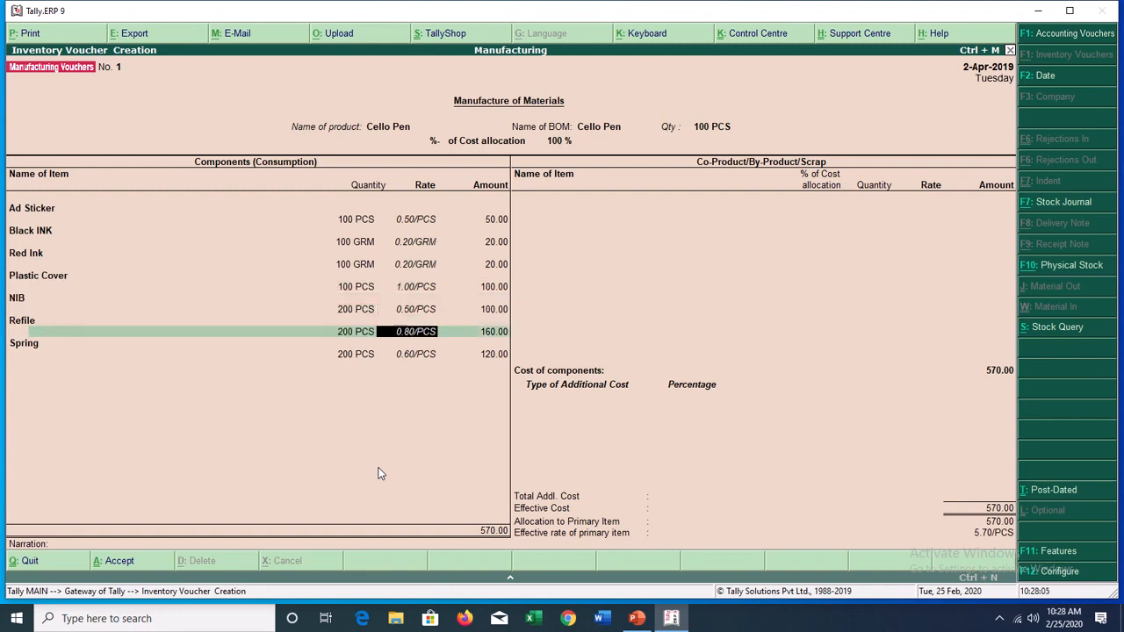
{"action": "key", "text": "Return"}
{"action": "key", "text": "Return"}
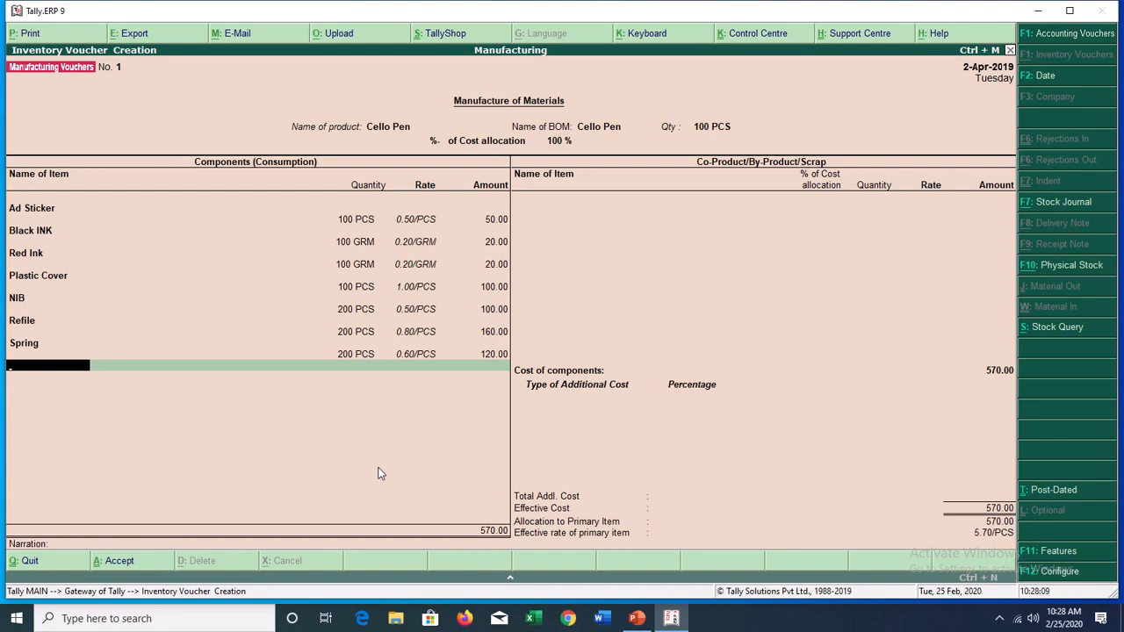
End the components list and the co-product/by-product/scrap list without adding items, and proceed to the additional cost entry.
{"action": "key", "text": "Return"}
{"action": "key", "text": "Return"}
{"action": "key", "text": "BackSpace"}
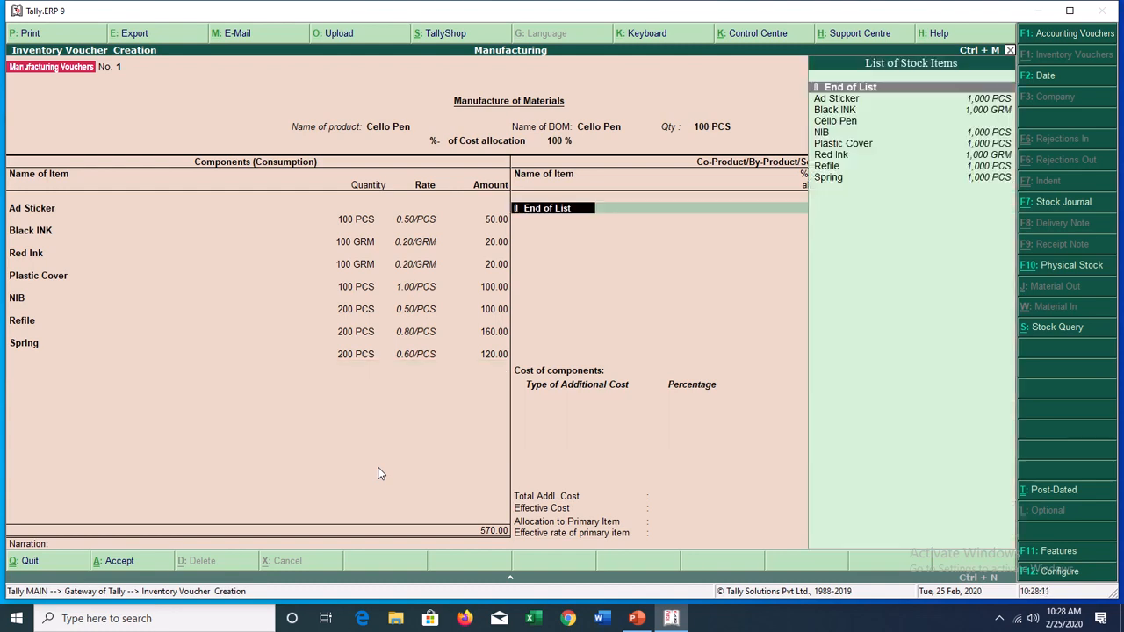
{"action": "key", "text": "Return"}
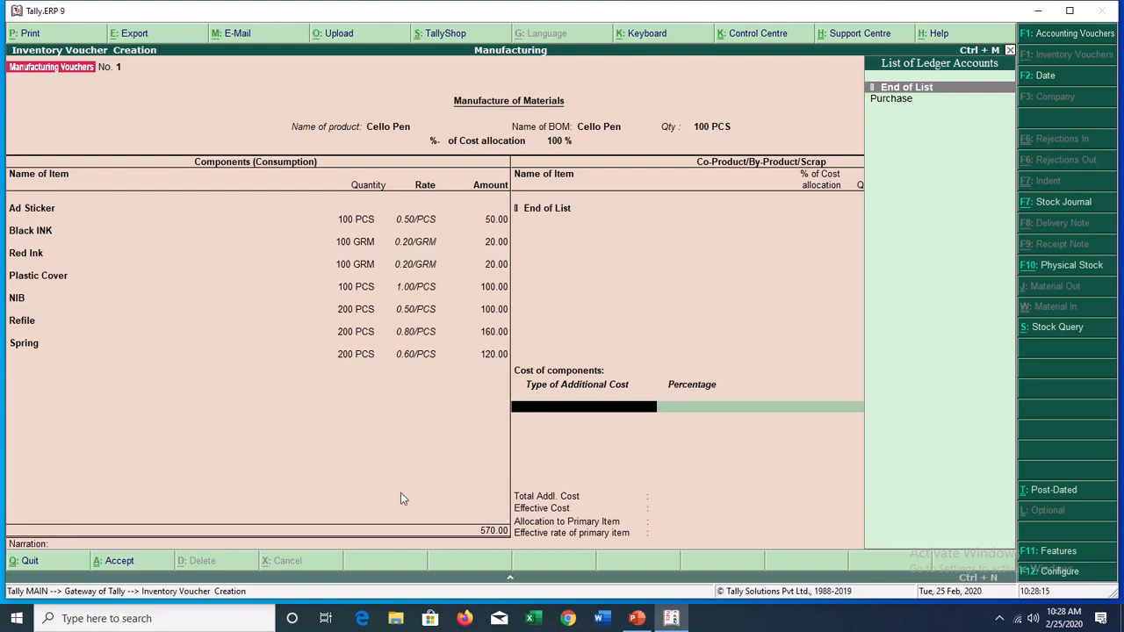
{"action": "key", "text": "BackSpace"}
{"action": "key", "text": "BackSpace"}
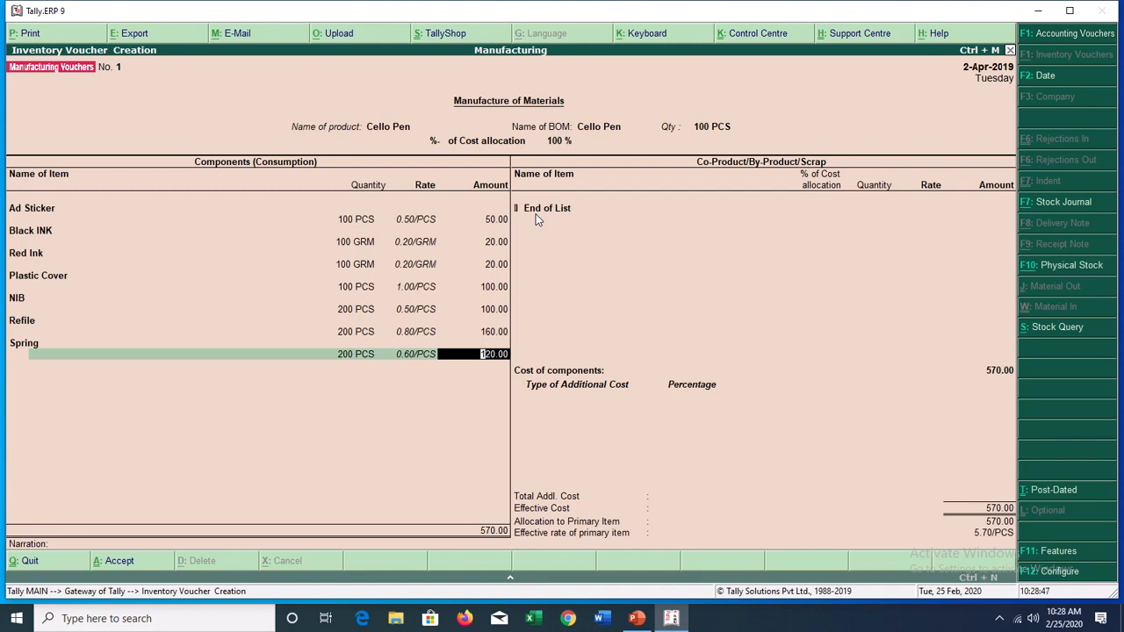
{"action": "key", "text": "Return"}
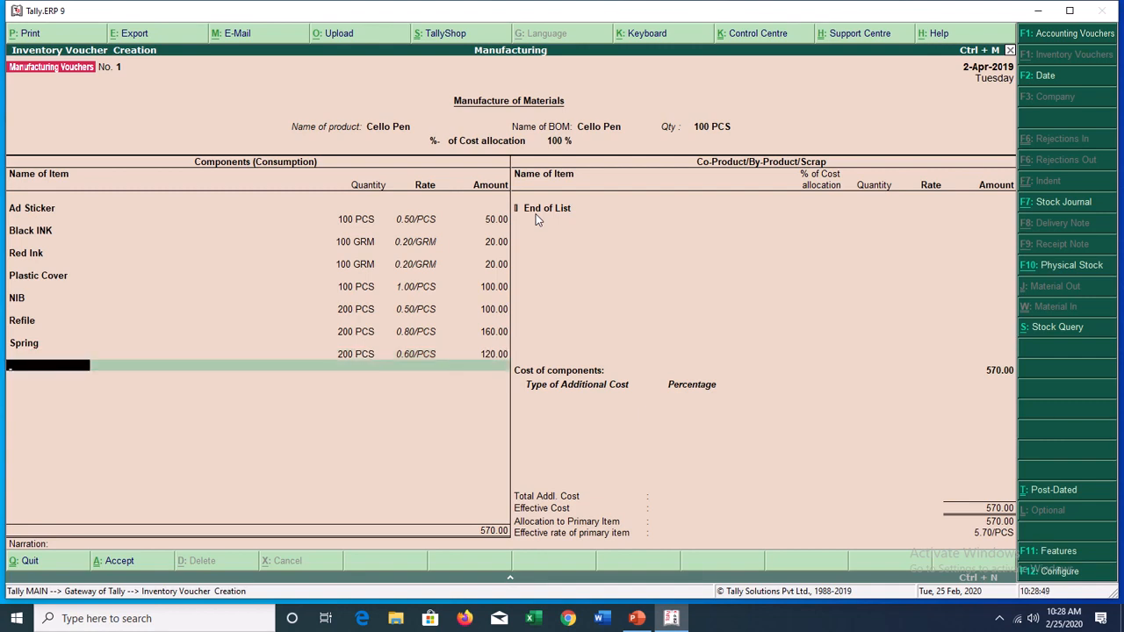
{"action": "key", "text": "Return"}
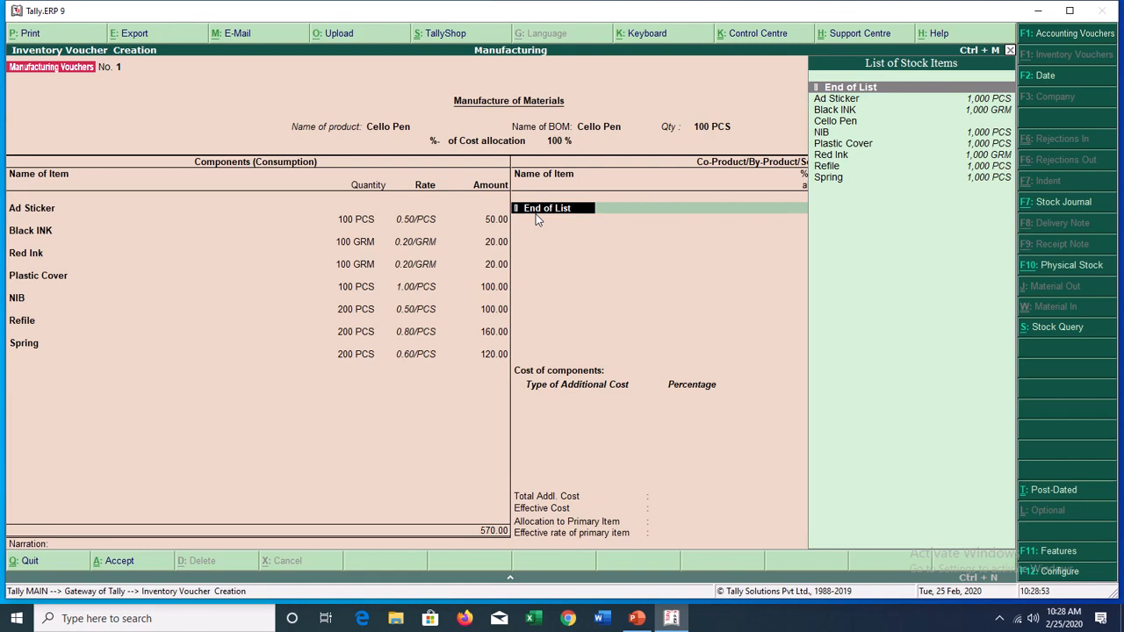
{"action": "key", "text": "Return"}
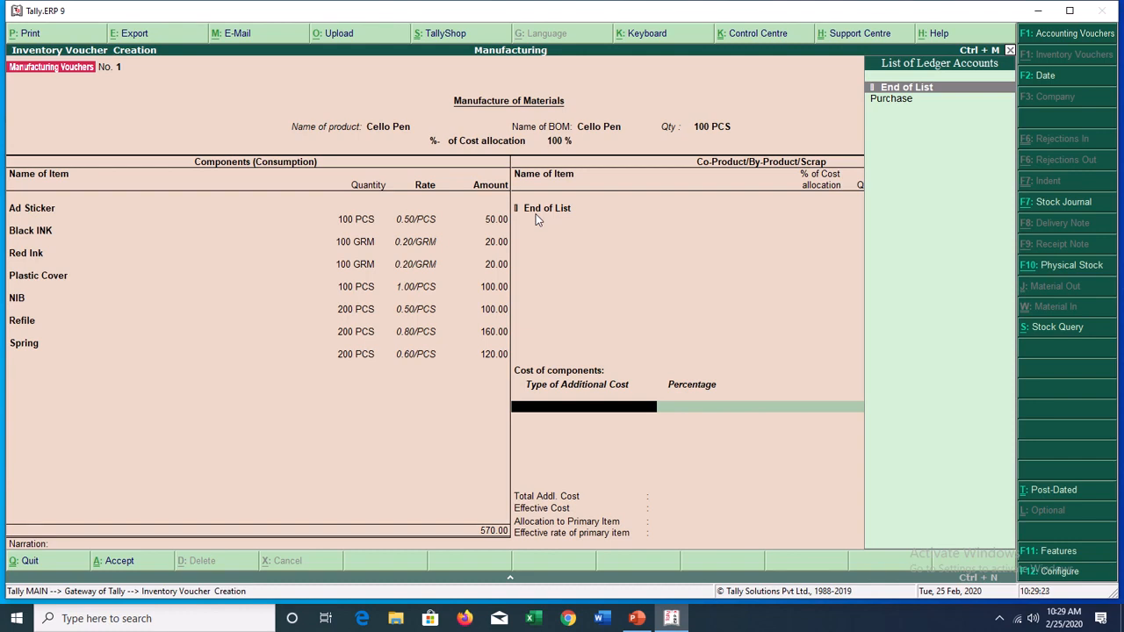
Create a Labour Charges ledger under Direct Expenses and apply it as an additional cost of 10%.
{"action": "key", "text": "alt+c"}
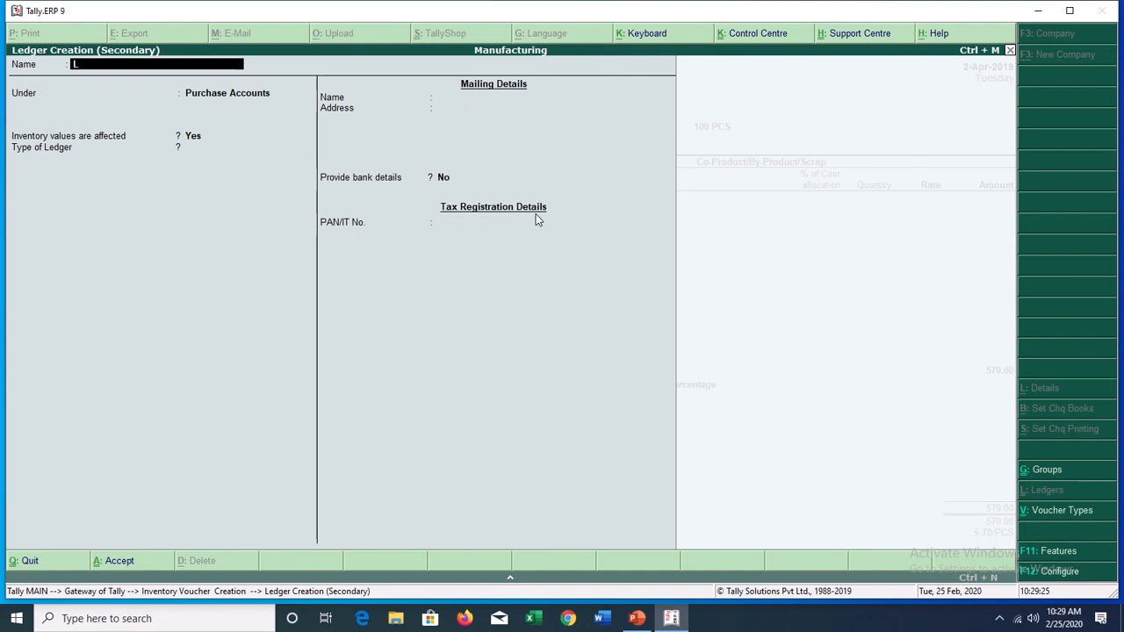
{"action": "key", "text": "BackSpace"}
{"action": "type", "text": "Labour Charges"}
{"action": "key", "text": "Return"}
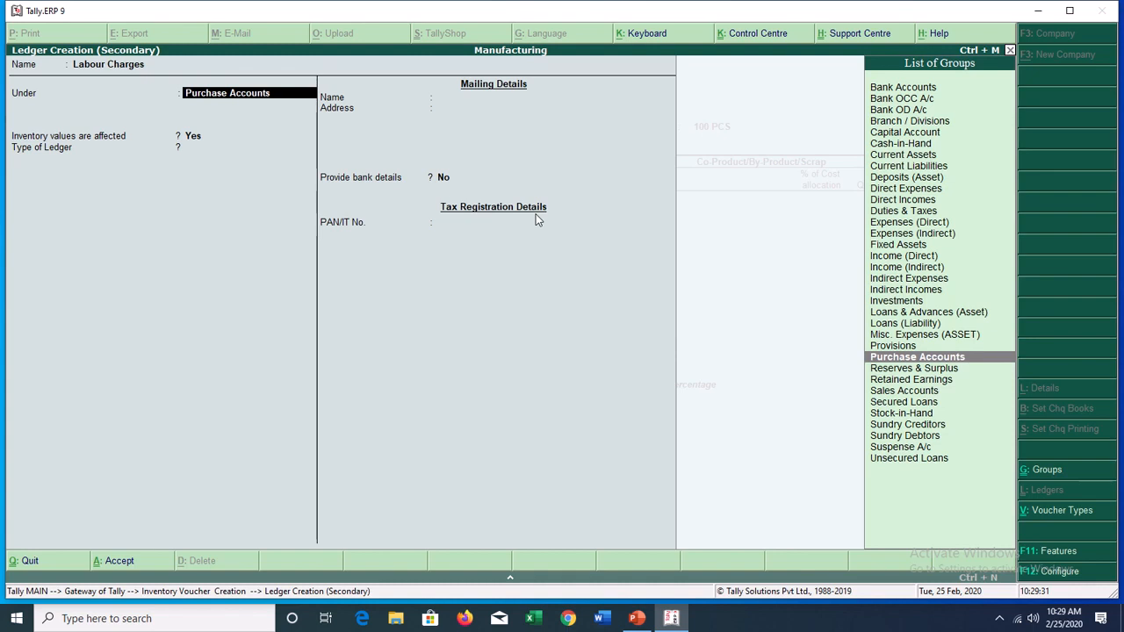
{"action": "type", "text": "Direct"}
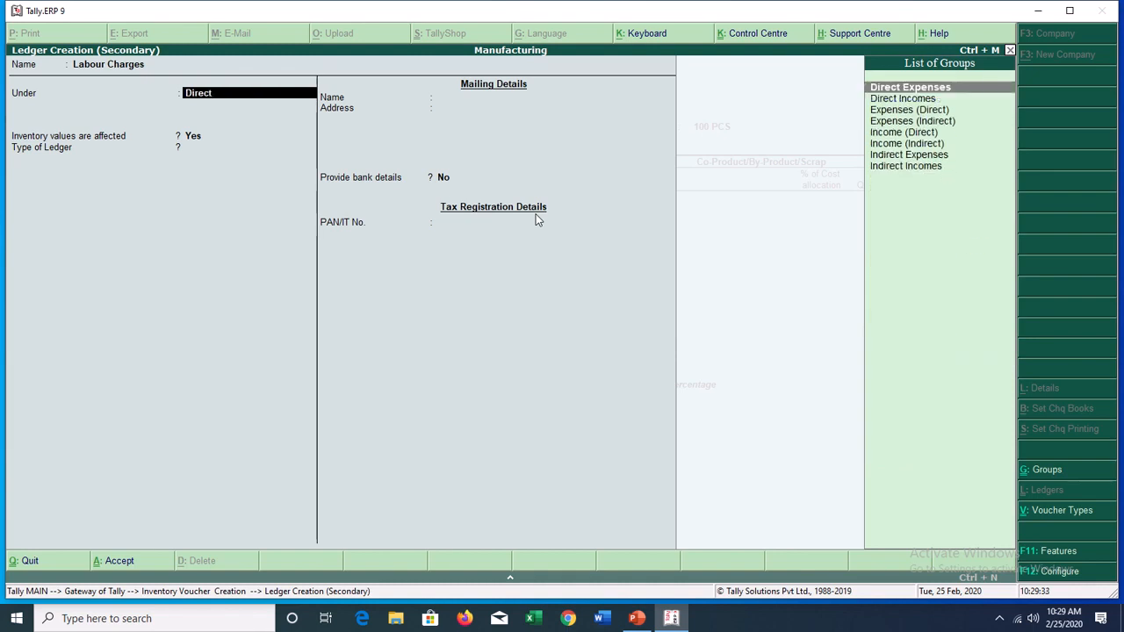
{"action": "key", "text": "Return"}
{"action": "key", "text": "ctrl+a"}
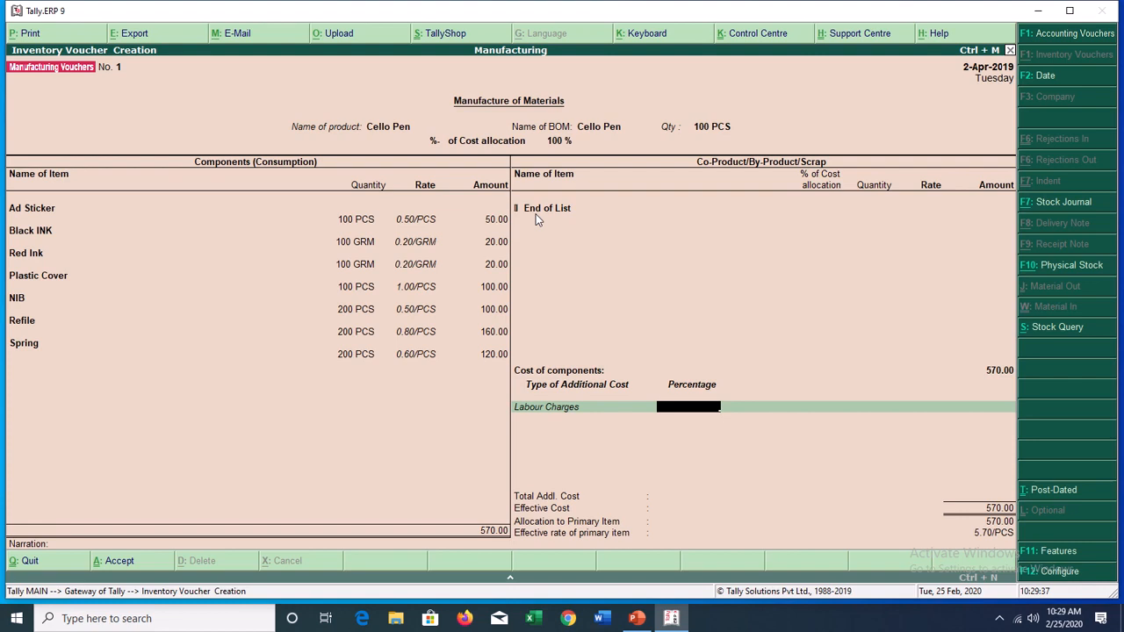
{"action": "type", "text": "10"}
{"action": "key", "text": "Return"}
{"action": "key", "text": "Return"}
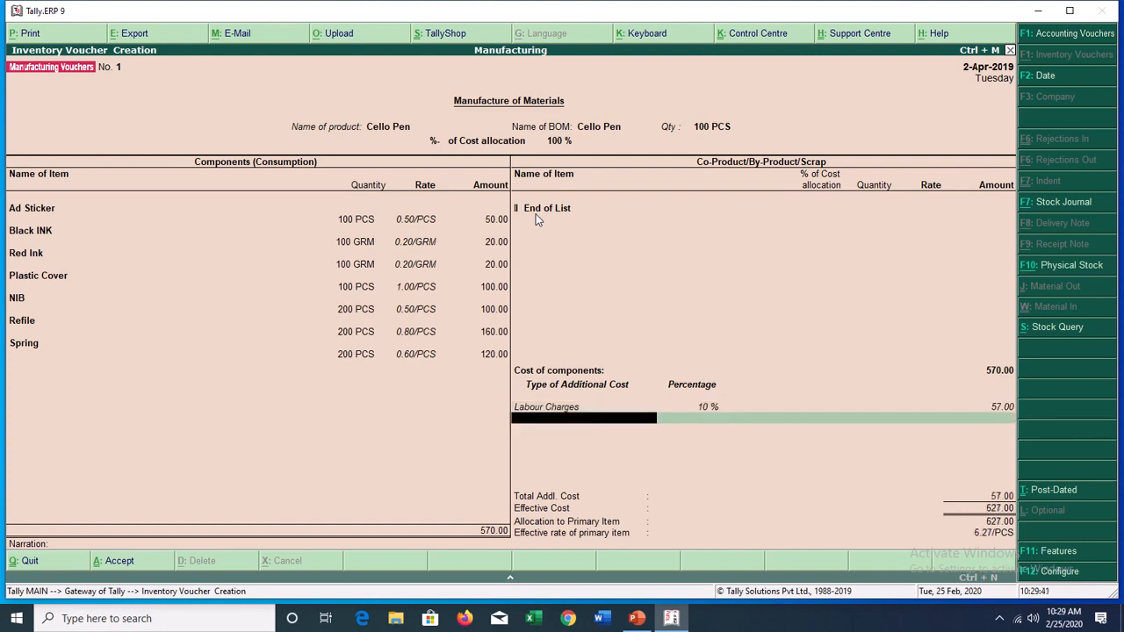
Create a Factory Electricity Charges ledger under Direct Expenses and enter it as an additional cost of 50.
{"action": "key", "text": "alt+c"}
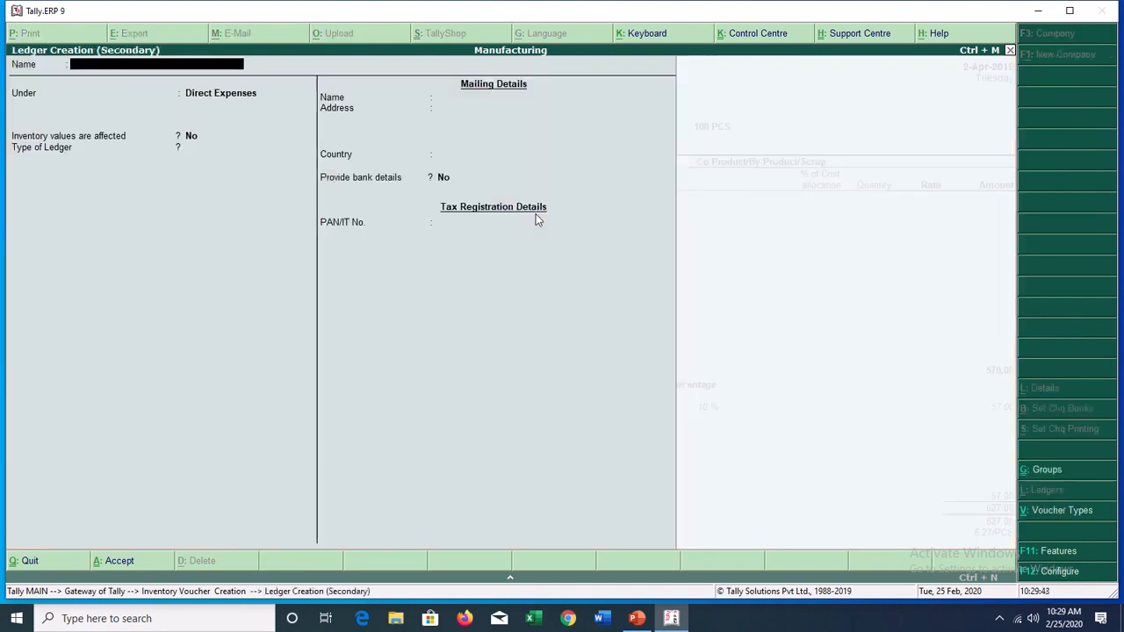
{"action": "type", "text": "Elec"}
{"action": "key", "text": "BackSpace"}
{"action": "key", "text": "BackSpace"}
{"action": "key", "text": "BackSpace"}
{"action": "key", "text": "BackSpace"}
{"action": "type", "text": "Factory Elect"}
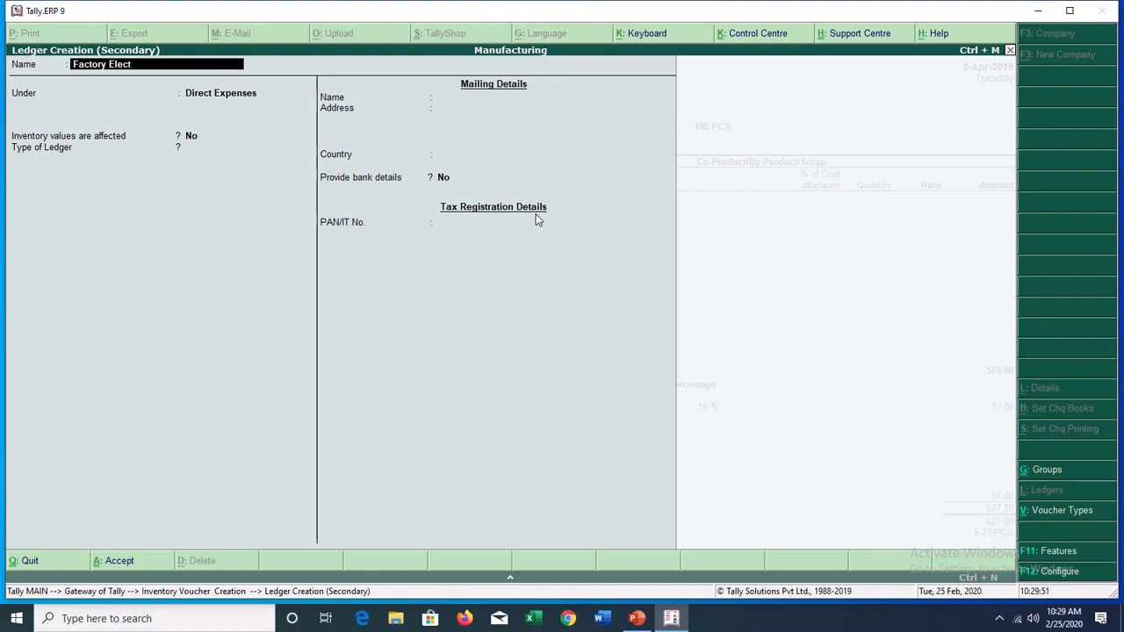
{"action": "type", "text": "ricity Charges"}
{"action": "key", "text": "Return"}
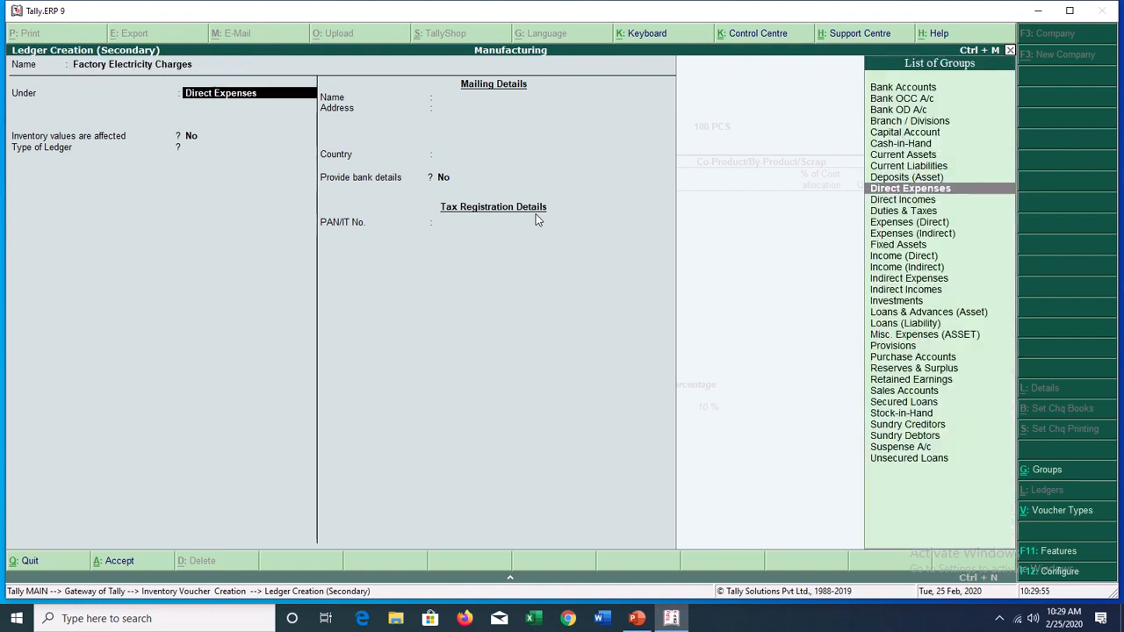
{"action": "key", "text": "ctrl+a"}
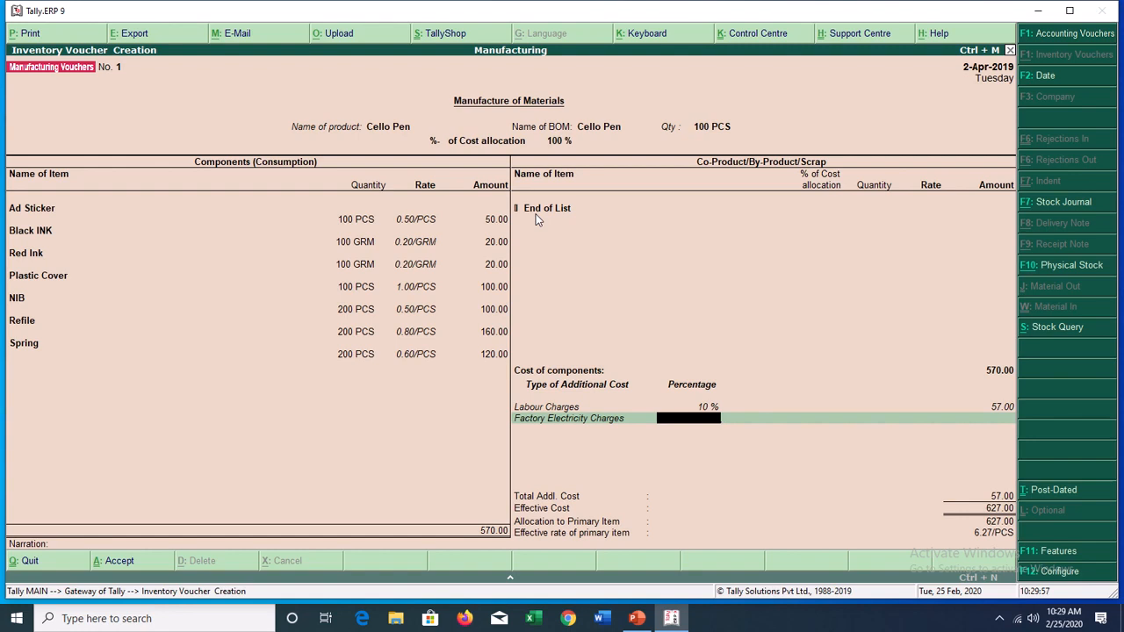
{"action": "key", "text": "Return"}
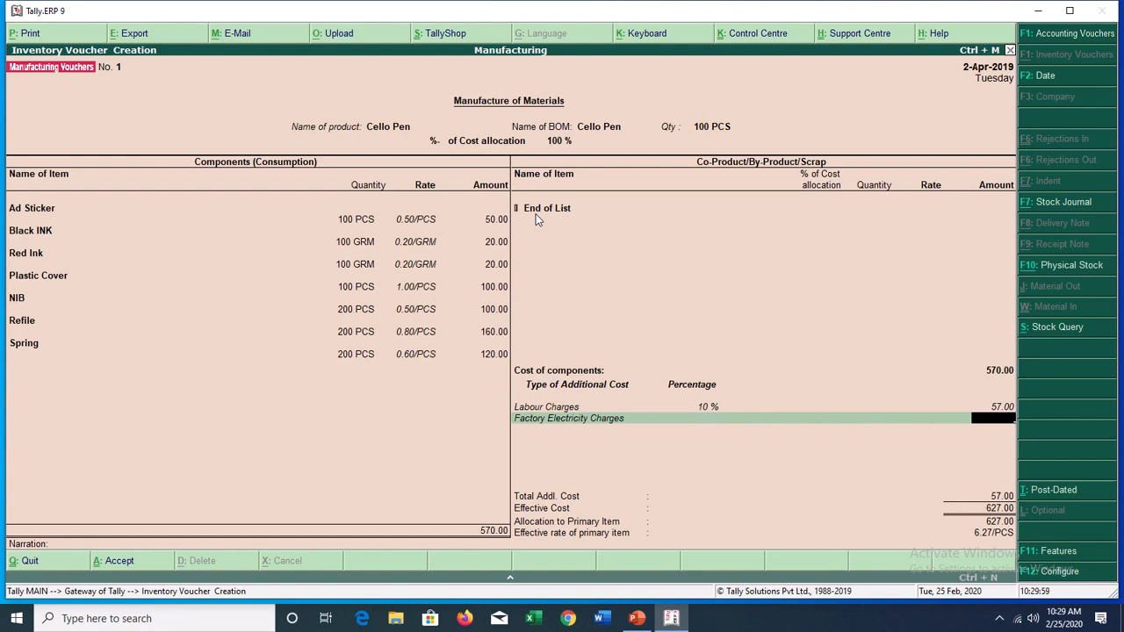
{"action": "type", "text": "50"}
{"action": "key", "text": "Return"}
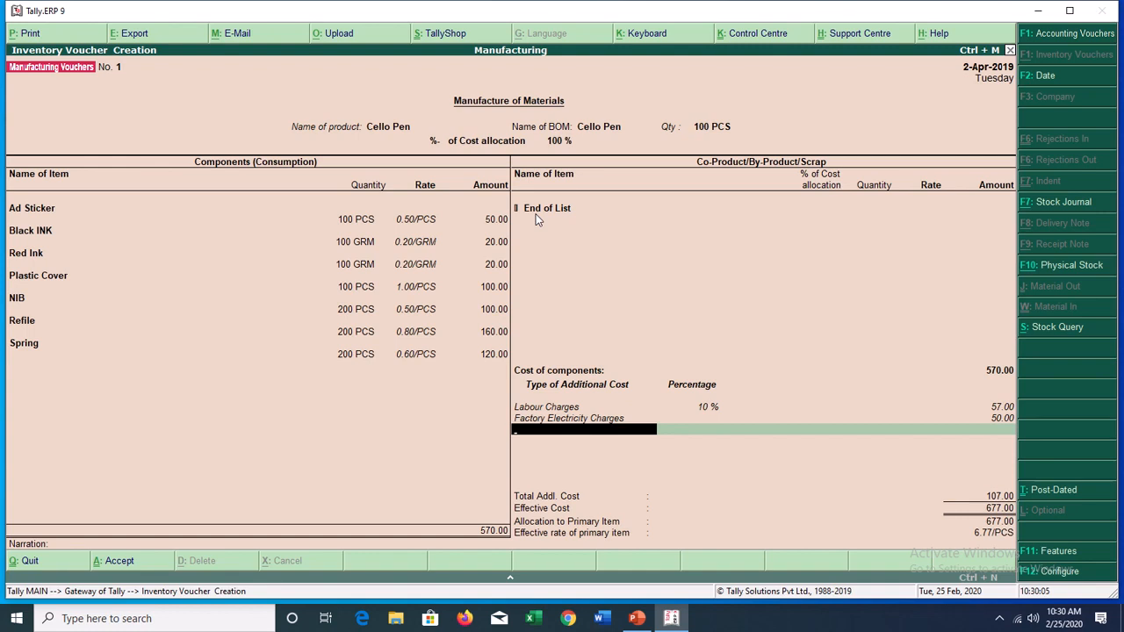
Create a Packing Charges ledger under Direct Expenses and enter it as an additional cost of 50.
{"action": "type", "text": "P"}
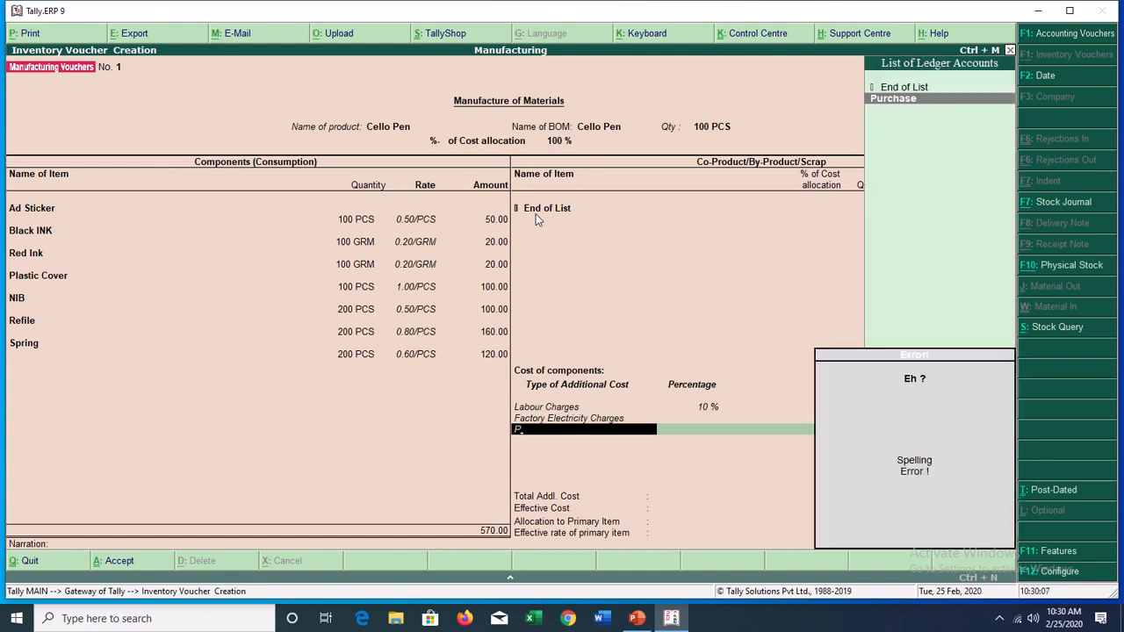
{"action": "key", "text": "alt+c"}
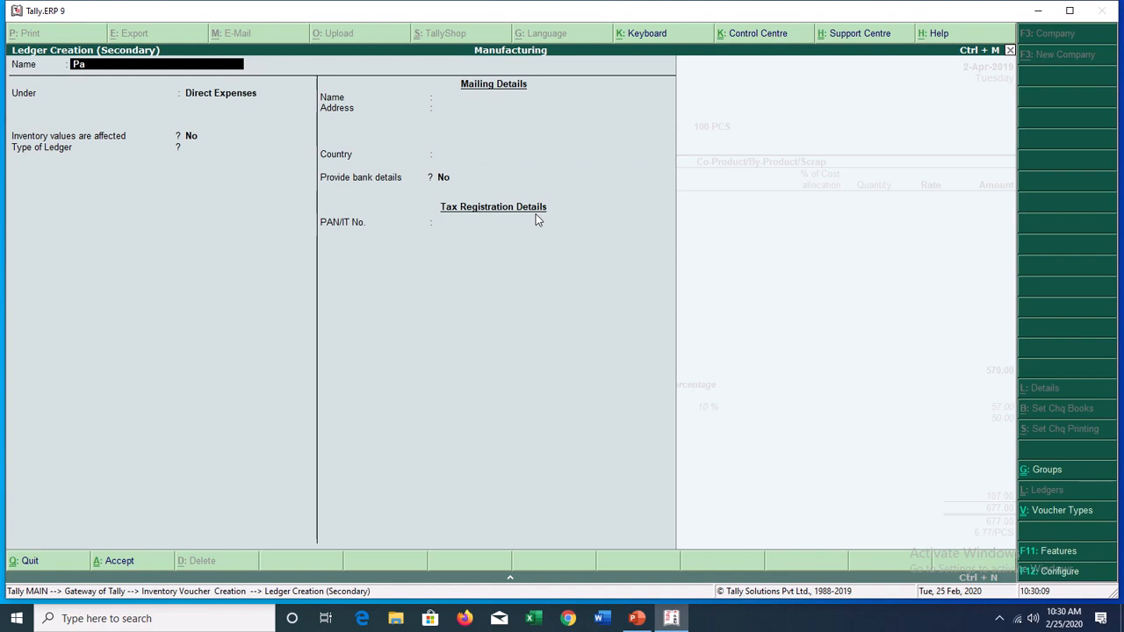
{"action": "type", "text": "cking Charges"}
{"action": "key", "text": "Return"}
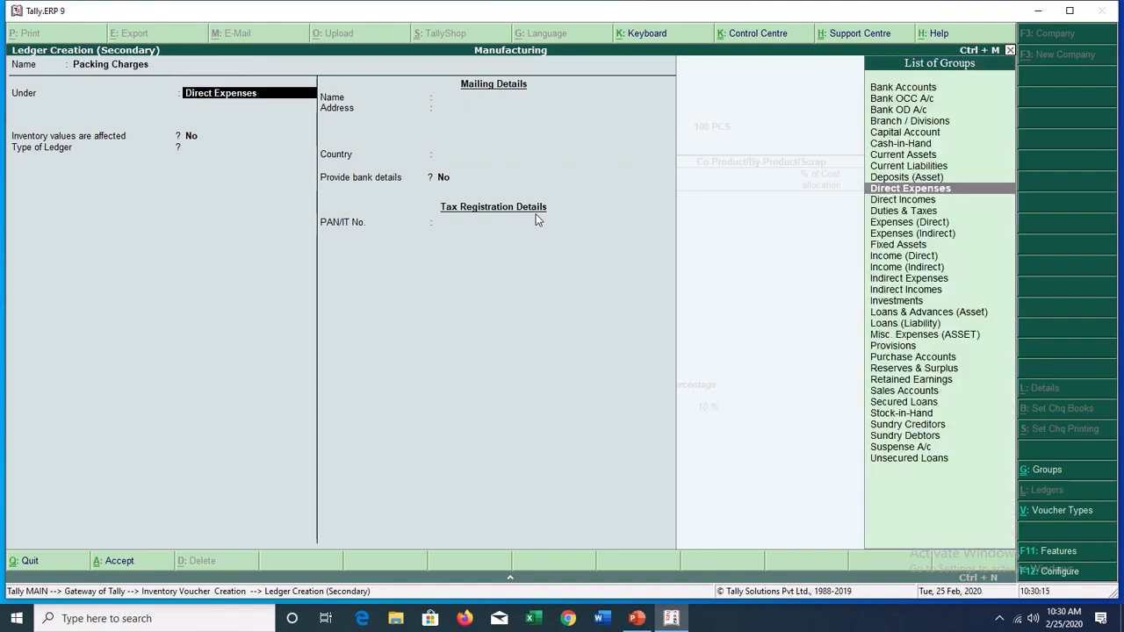
{"action": "key", "text": "ctrl+a"}
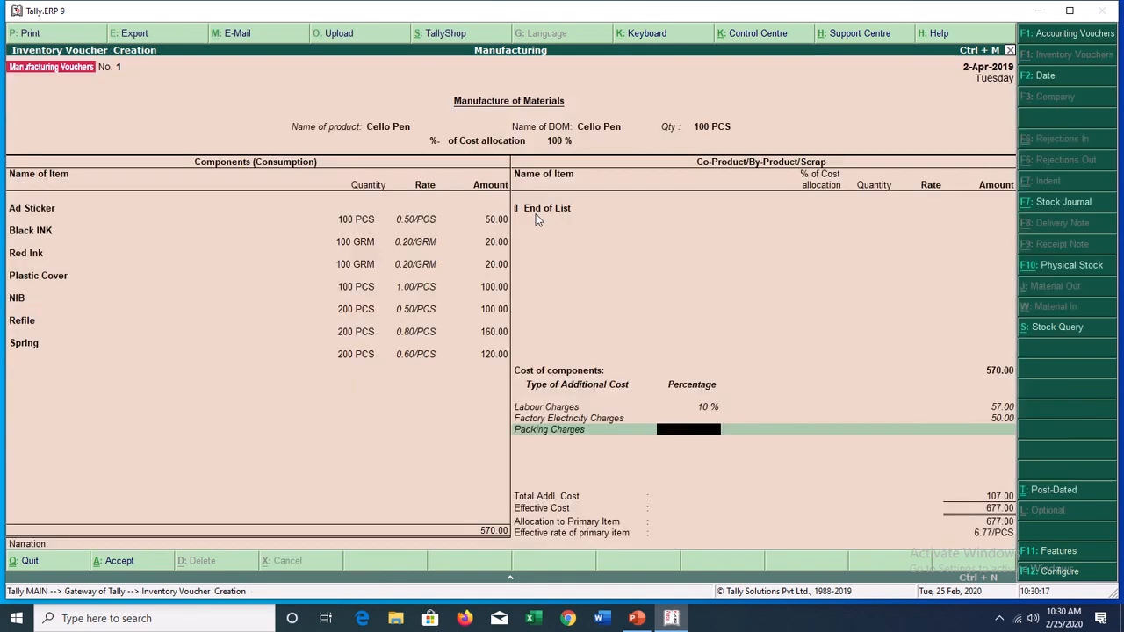
{"action": "key", "text": "Return"}
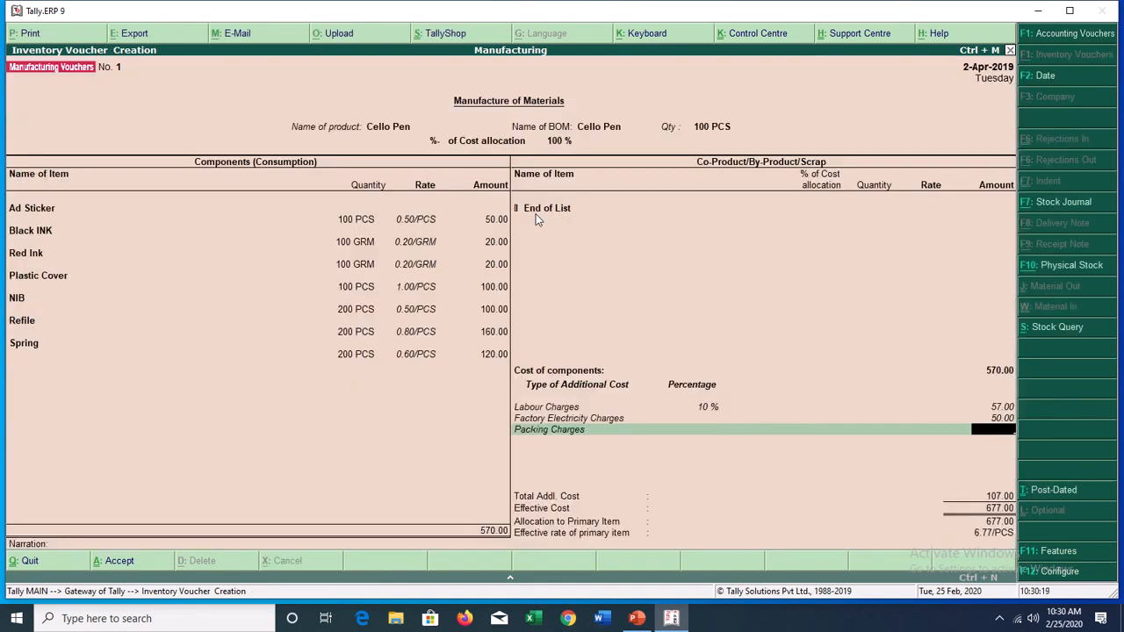
{"action": "type", "text": "50"}
{"action": "key", "text": "Return"}
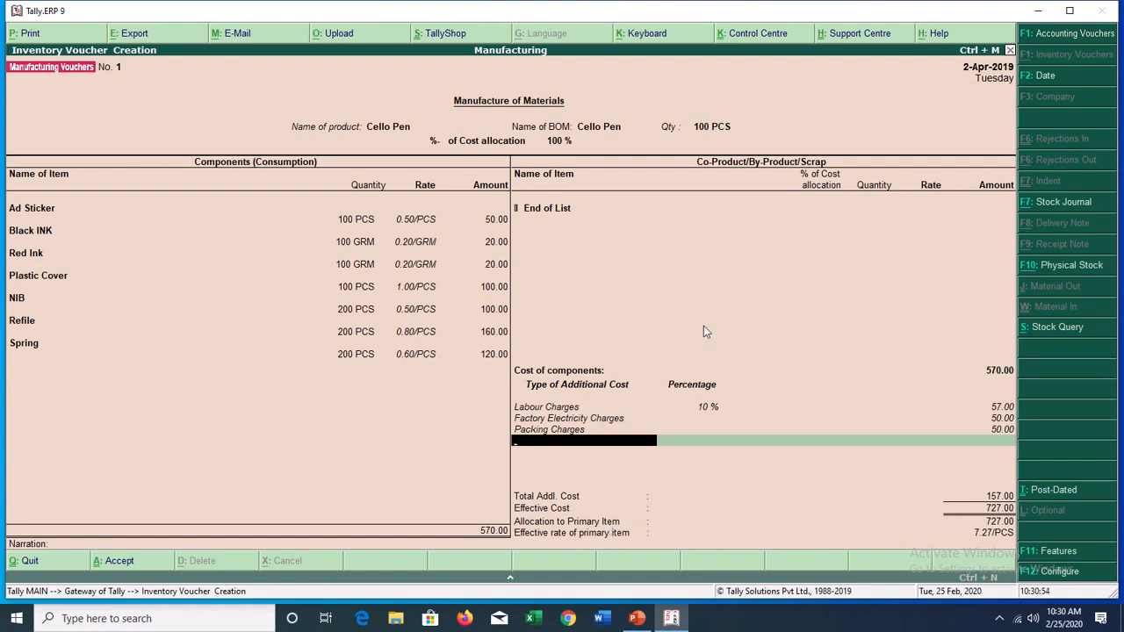
End the additional costs, leave the narration blank and save the manufacturing voucher.
{"action": "mouse_move", "coordinate": [481, 2]}
{"action": "key", "text": "Return"}
{"action": "key", "text": "Return"}
{"action": "key", "text": "Return"}
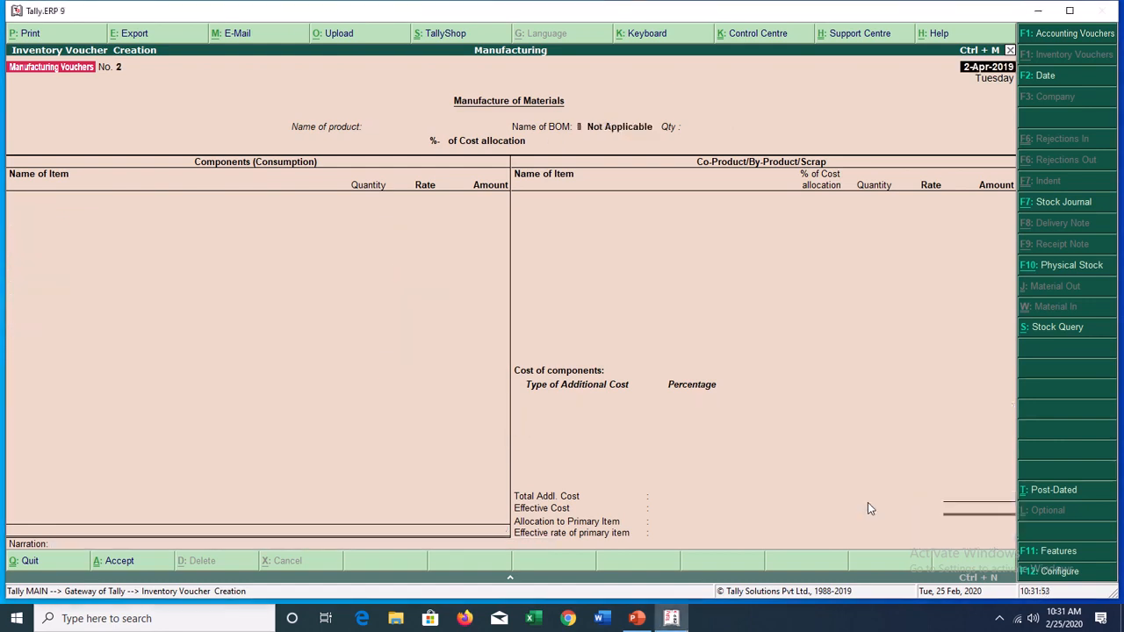
Leave voucher entry for the Stock Summary and check the monthly summary of Cello Pen.
{"action": "key", "text": "Escape"}
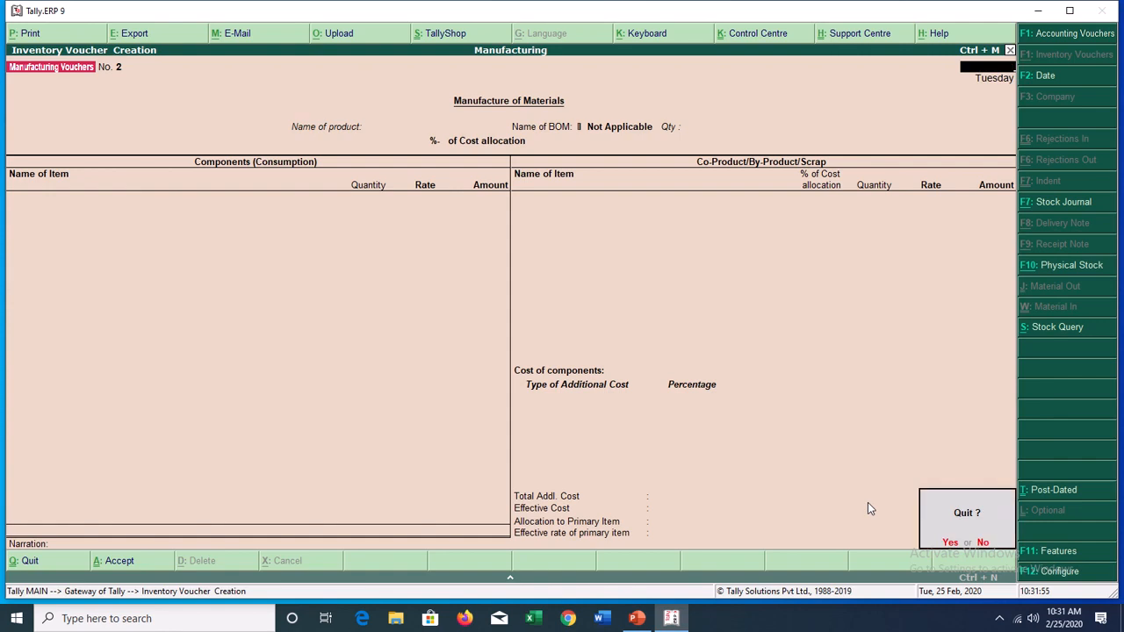
{"action": "key", "text": "Return"}
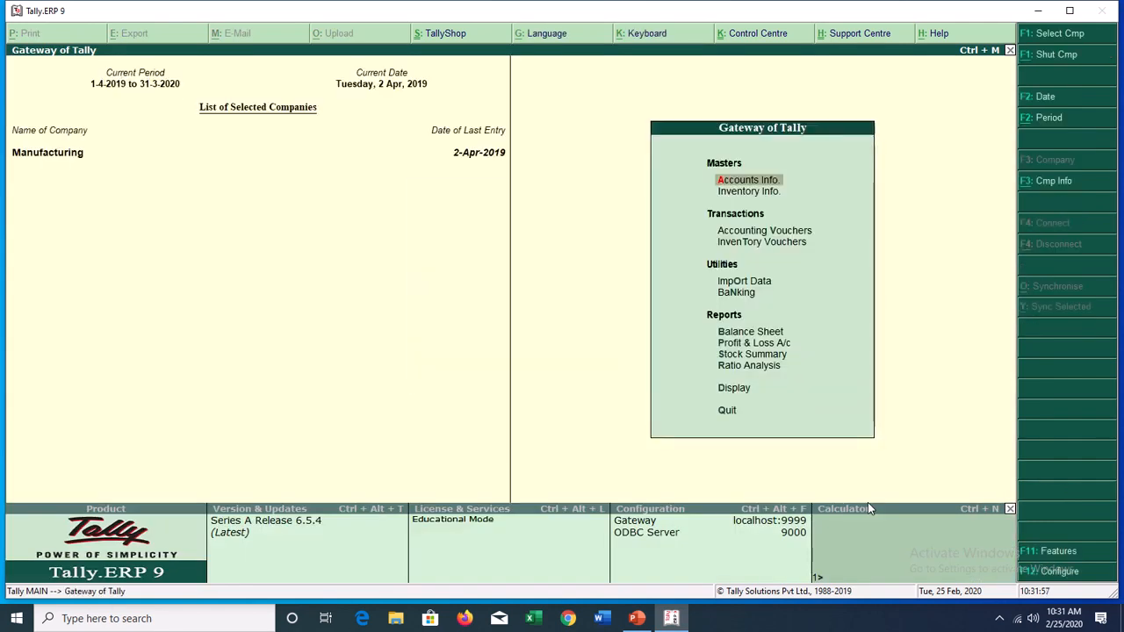
{"action": "key", "text": "s"}
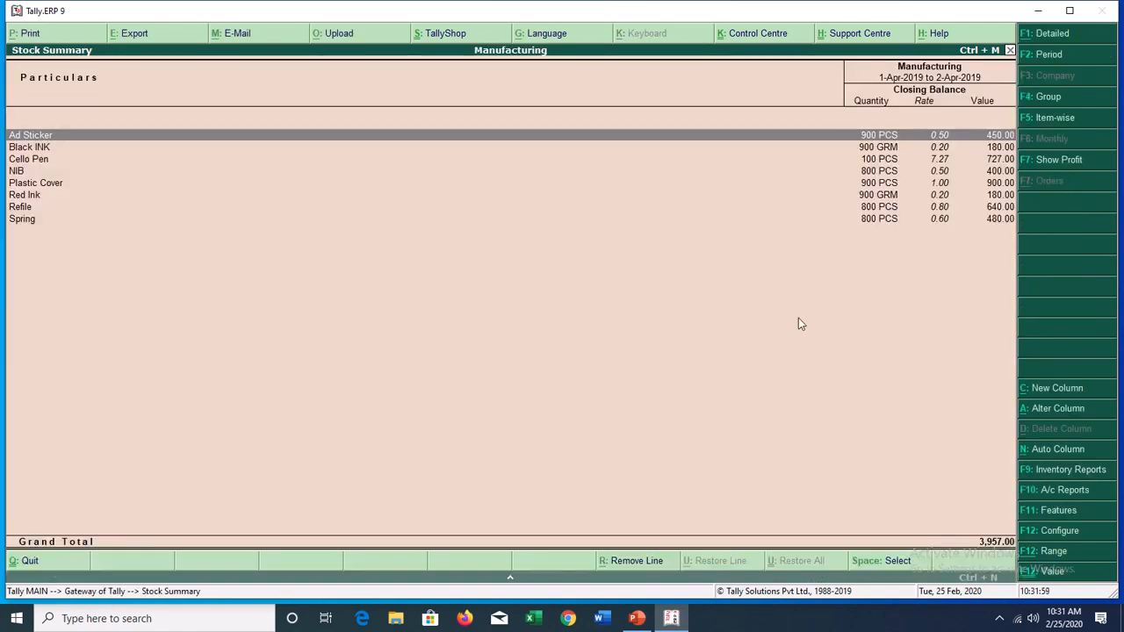
{"action": "double_click", "coordinate": [863, 161]}
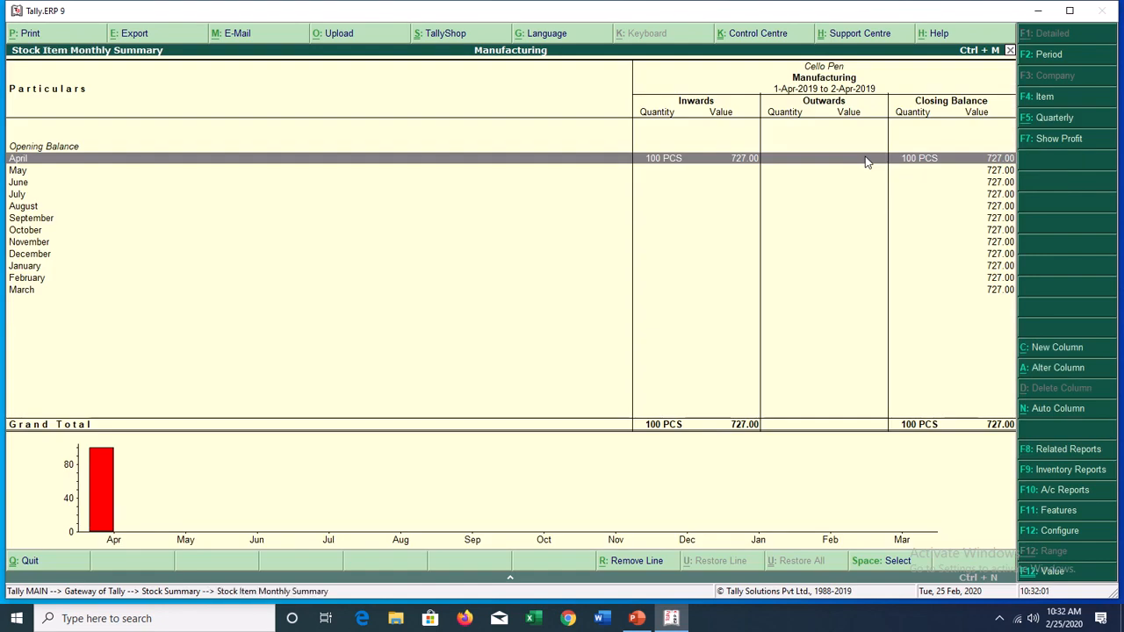
{"action": "key", "text": "Escape"}
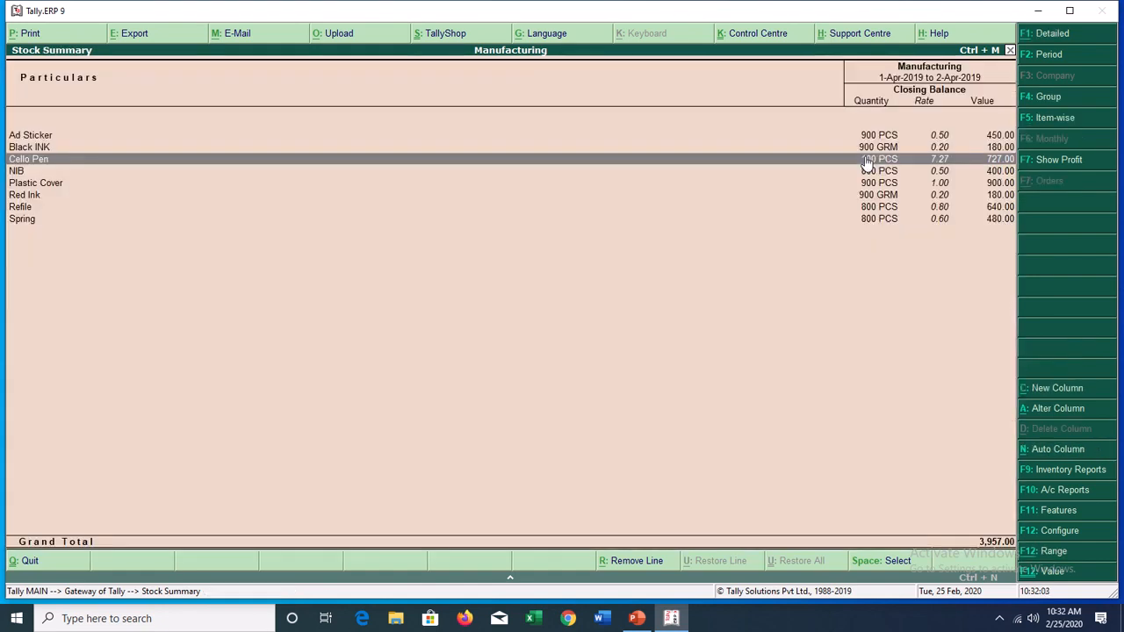
Examine the closing quantities, rates and values of Cello Pen and the raw materials in the Stock Summary.
{"action": "key", "text": "Up"}
{"action": "key", "text": "Up"}
{"action": "key", "text": "Down"}
{"action": "key", "text": "Down"}
{"action": "key", "text": "Down"}
{"action": "key", "text": "Down"}
{"action": "key", "text": "Down"}
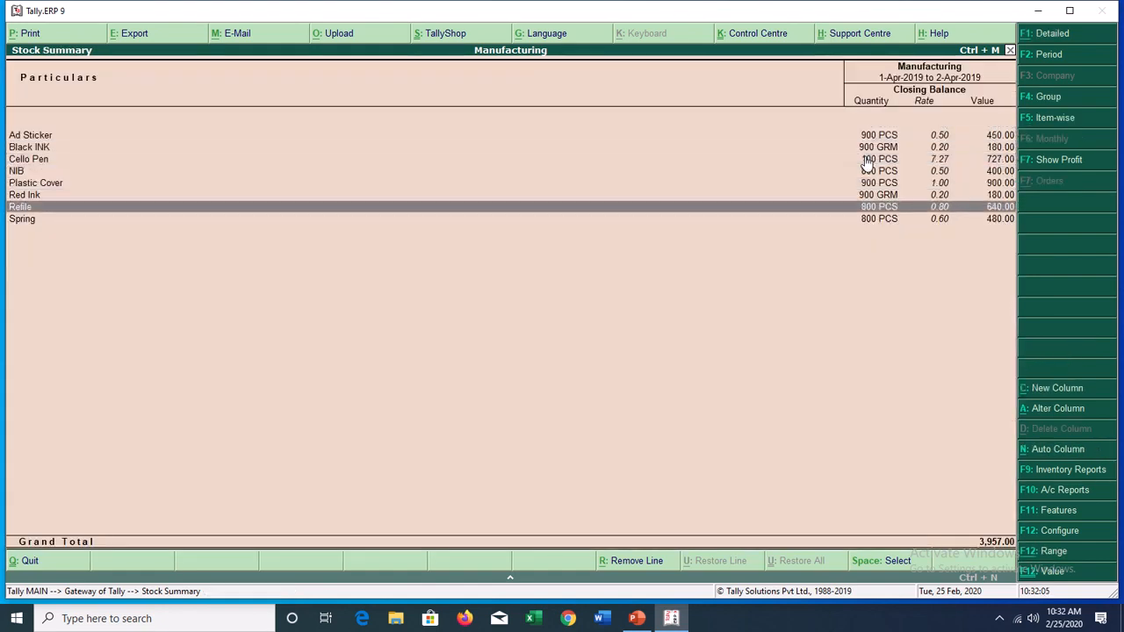
{"action": "key", "text": "Up"}
{"action": "key", "text": "Up"}
{"action": "key", "text": "Up"}
{"action": "key", "text": "Up"}
{"action": "key", "text": "Up"}
{"action": "key", "text": "Up"}
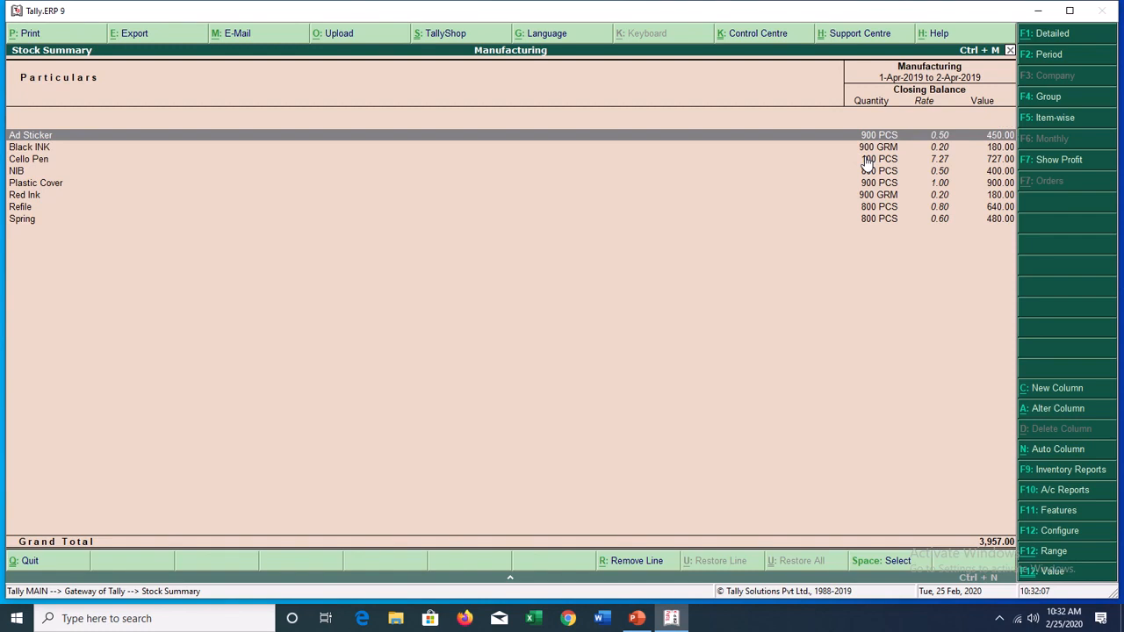
Go through the stock items one by one, comparing the remaining raw materials with the manufactured Cello Pen stock.
{"action": "key", "text": "Down"}
{"action": "key", "text": "Down"}
{"action": "key", "text": "Down"}
{"action": "key", "text": "Down"}
{"action": "key", "text": "Down"}
{"action": "key", "text": "Down"}
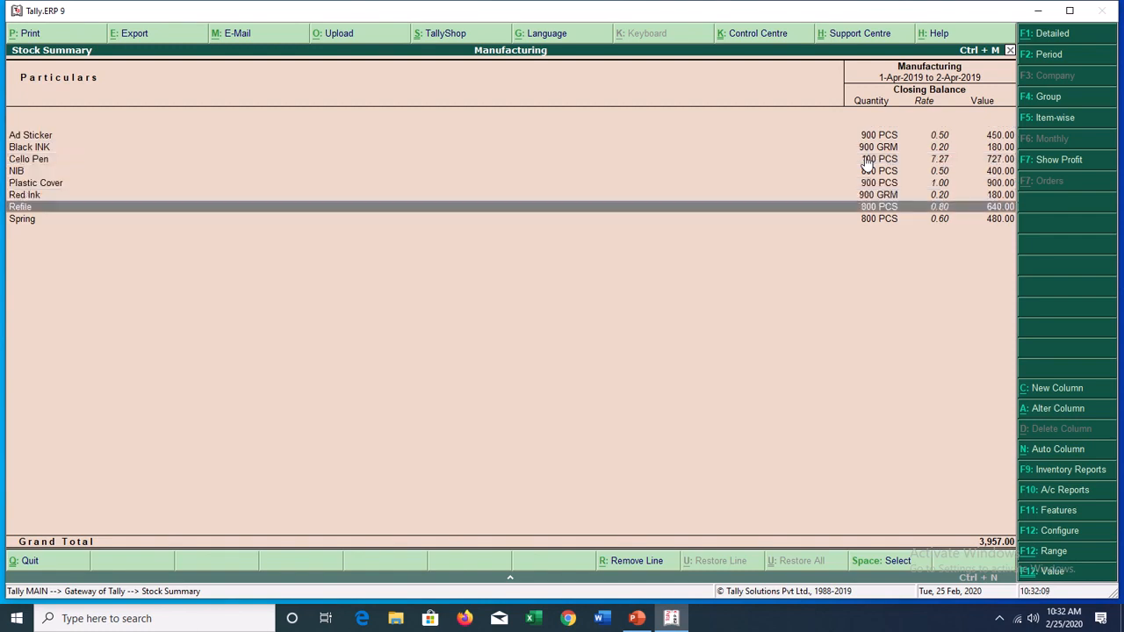
{"action": "key", "text": "Up"}
{"action": "key", "text": "Up"}
{"action": "key", "text": "Up"}
{"action": "key", "text": "Up"}
{"action": "key", "text": "Up"}
{"action": "key", "text": "Up"}
{"action": "key", "text": "Down"}
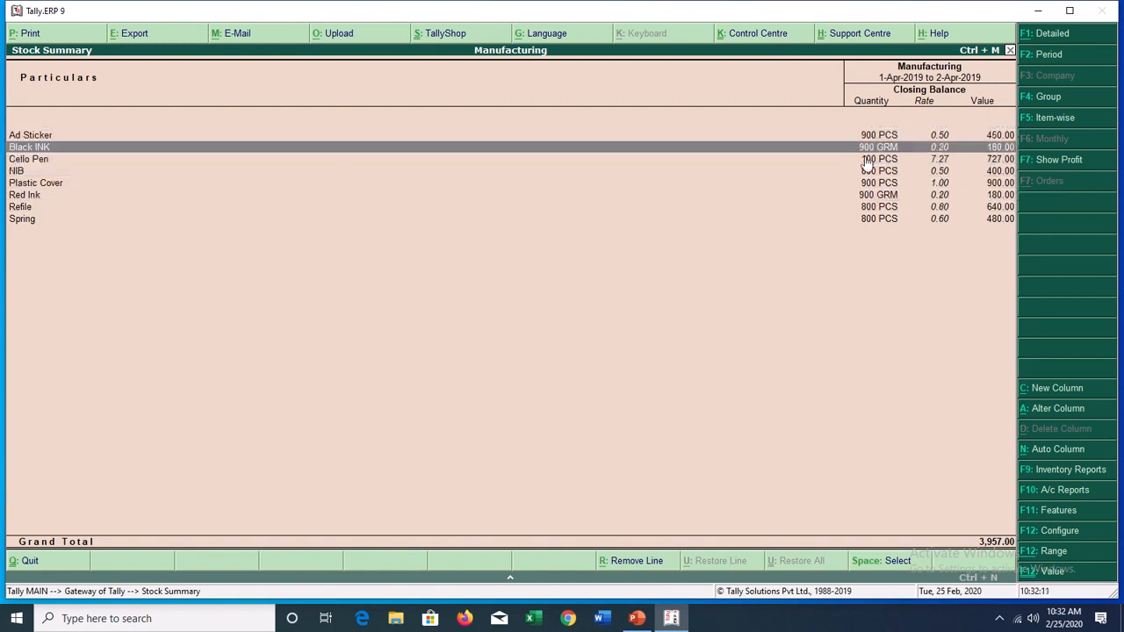
{"action": "key", "text": "Down"}
{"action": "key", "text": "Down"}
{"action": "key", "text": "Down"}
{"action": "key", "text": "Down"}
{"action": "key", "text": "Down"}
{"action": "key", "text": "Down"}
{"action": "key", "text": "Up"}
{"action": "key", "text": "Up"}
{"action": "key", "text": "Up"}
{"action": "key", "text": "Up"}
{"action": "key", "text": "Up"}
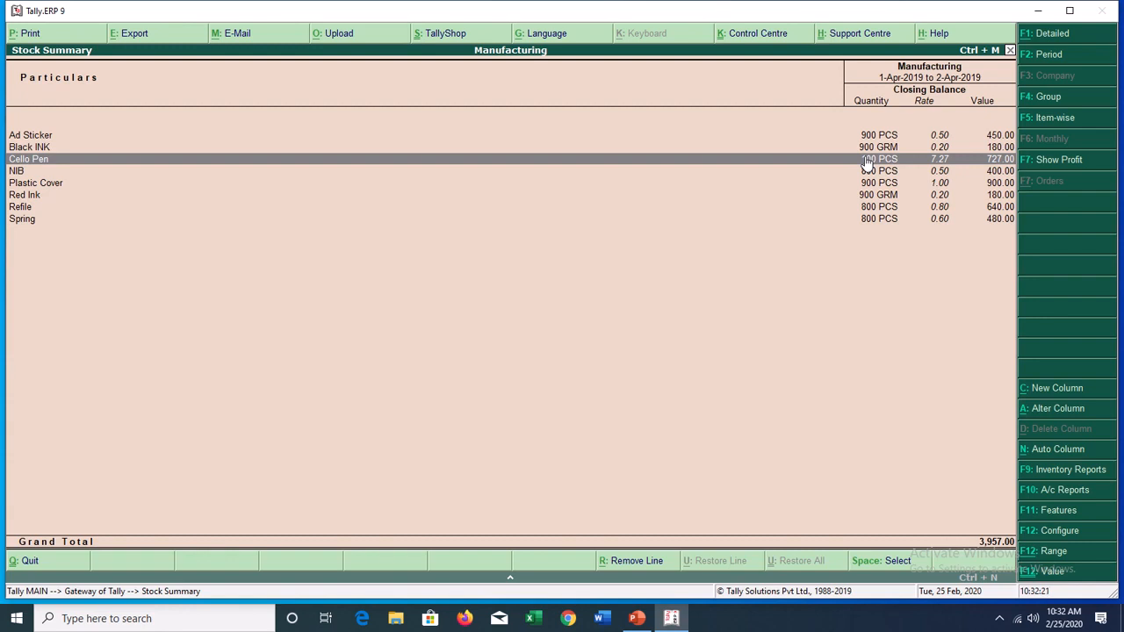
Leave the Stock Summary and start a sales voucher with reference number 001.
{"action": "key", "text": "Escape"}
{"action": "key", "text": "Escape"}
{"action": "key", "text": "Escape"}
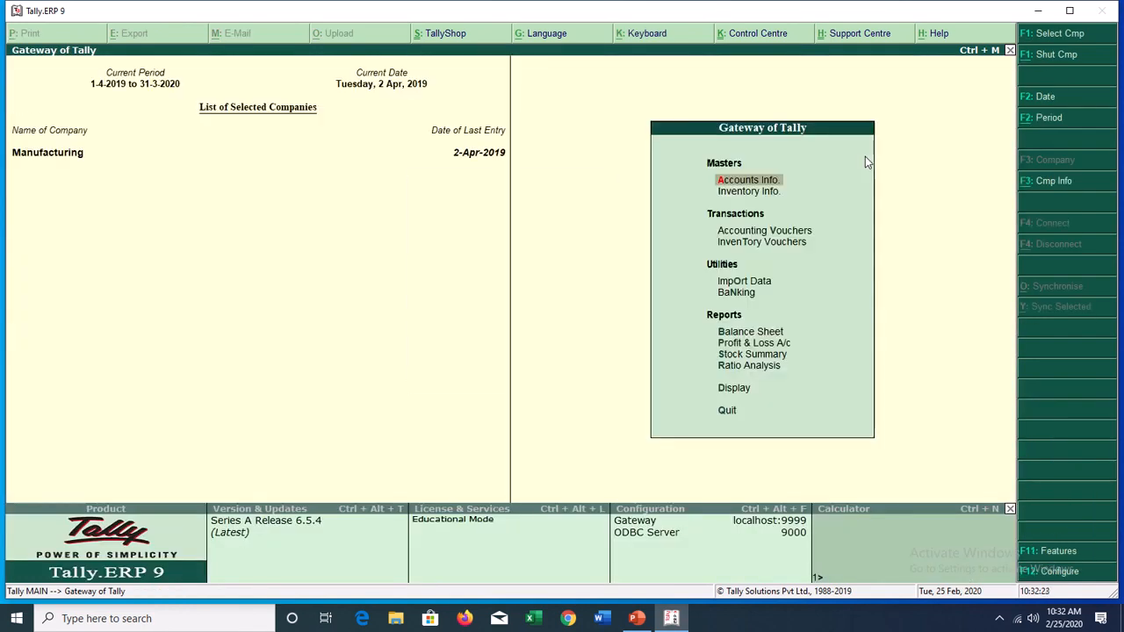
{"action": "key", "text": "Down"}
{"action": "key", "text": "Down"}
{"action": "key", "text": "Return"}
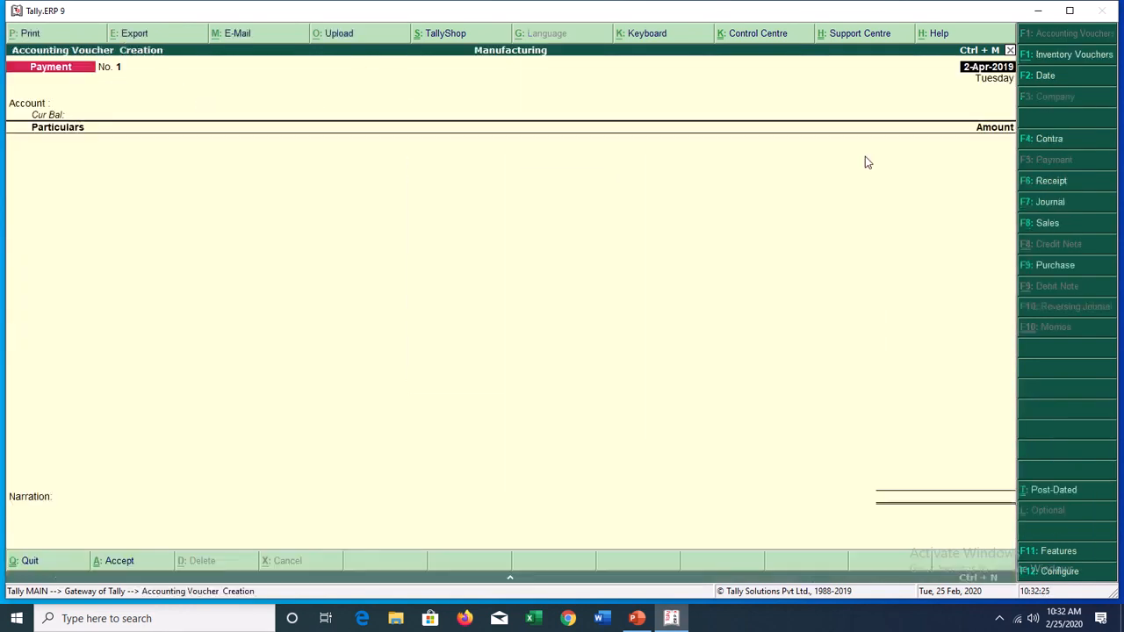
{"action": "key", "text": "F9"}
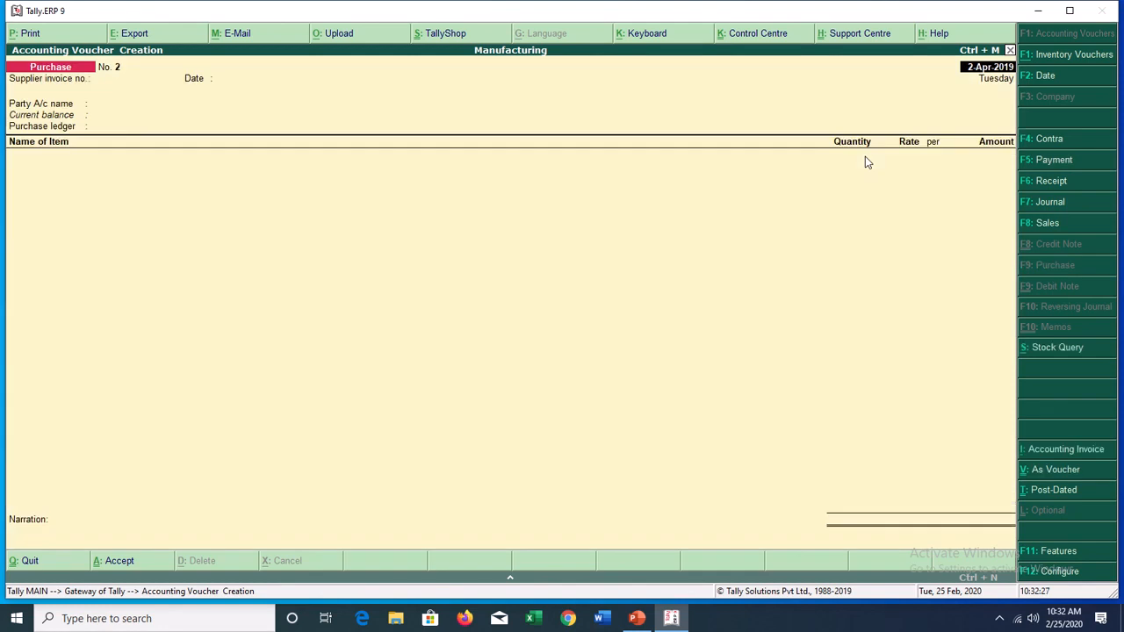
{"action": "key", "text": "Return"}
{"action": "key", "text": "F8"}
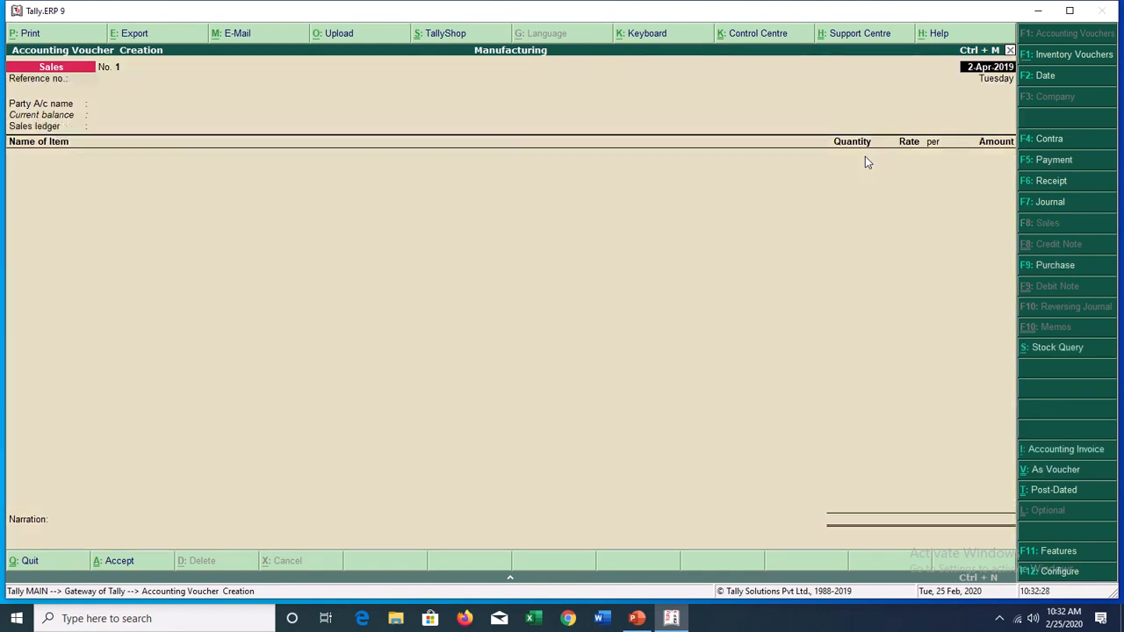
{"action": "key", "text": "Return"}
{"action": "type", "text": "001"}
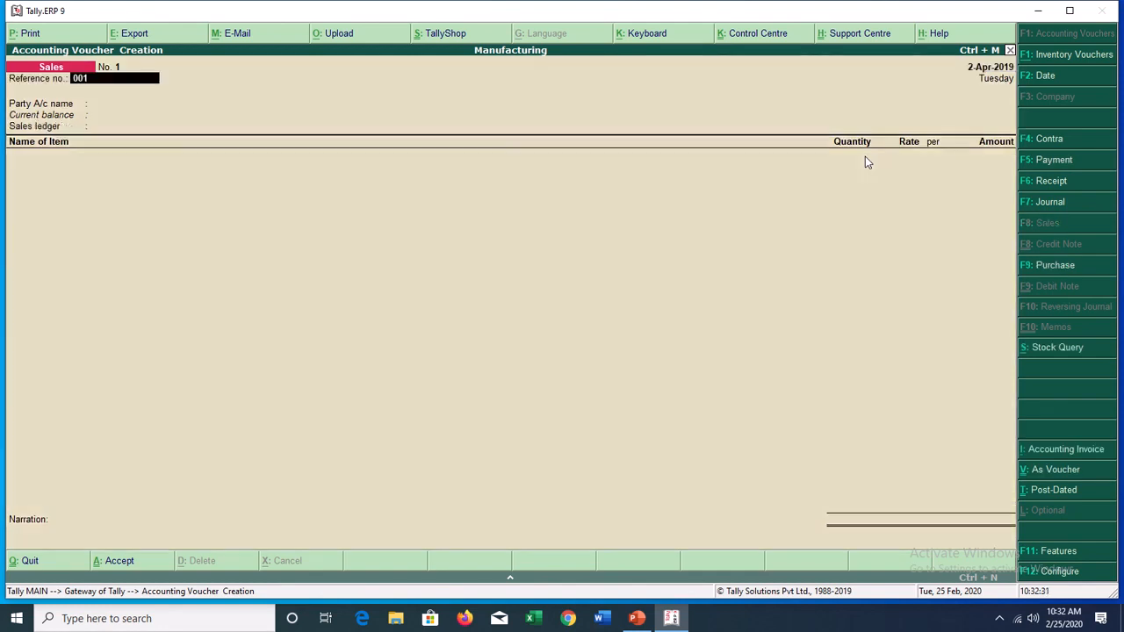
{"action": "key", "text": "Return"}
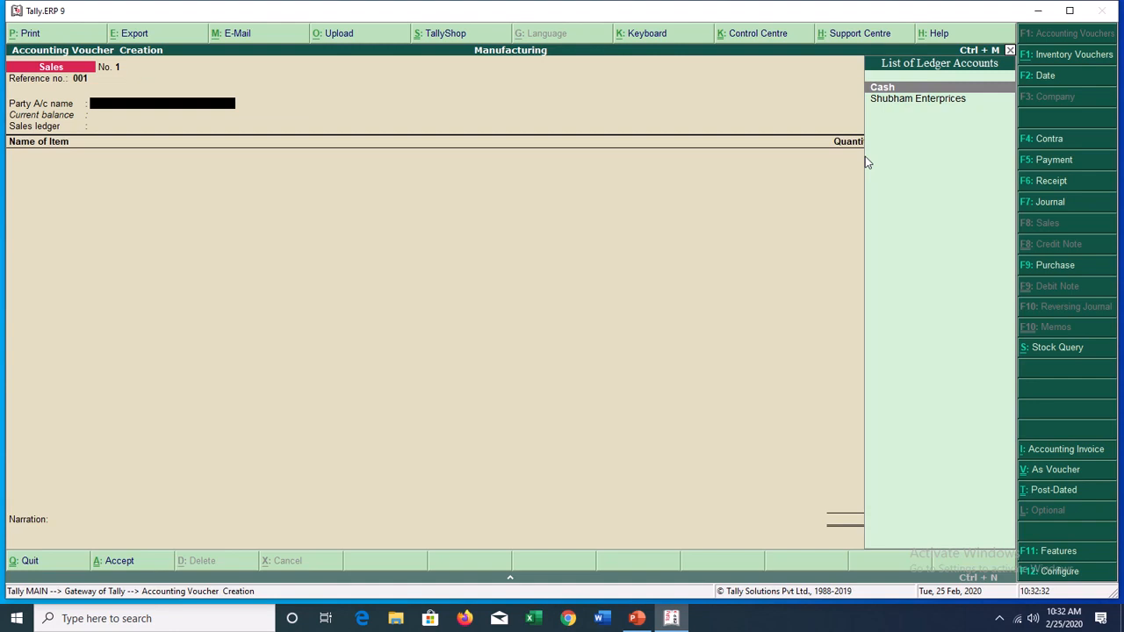
Create a Kalpesh Pvt Ltd ledger under Sundry Debtors and use it as the party account of the sales voucher.
{"action": "key", "text": "alt+c"}
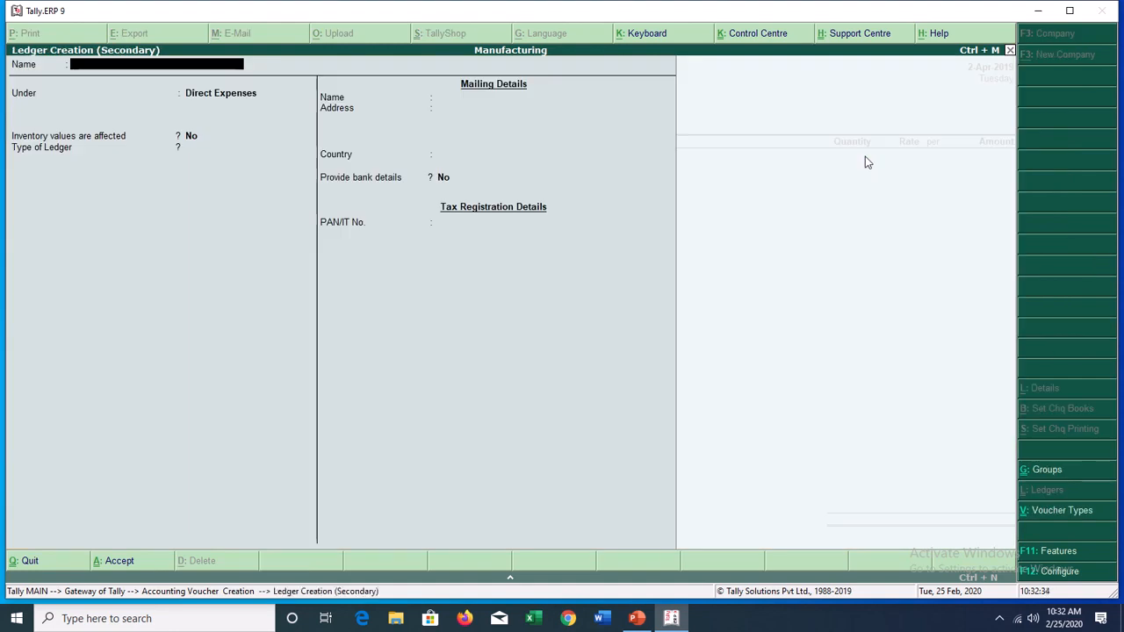
{"action": "type", "text": "Kalpesh Pvt Ltd"}
{"action": "key", "text": "Return"}
{"action": "type", "text": "Debto"}
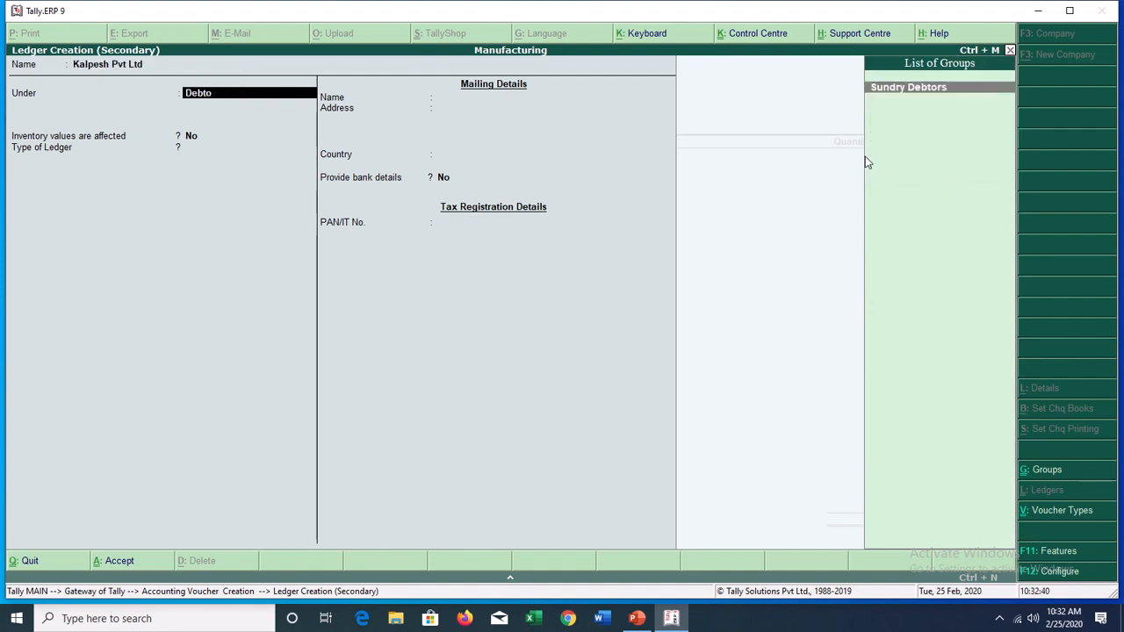
{"action": "type", "text": "r"}
{"action": "key", "text": "Return"}
{"action": "key", "text": "ctrl+a"}
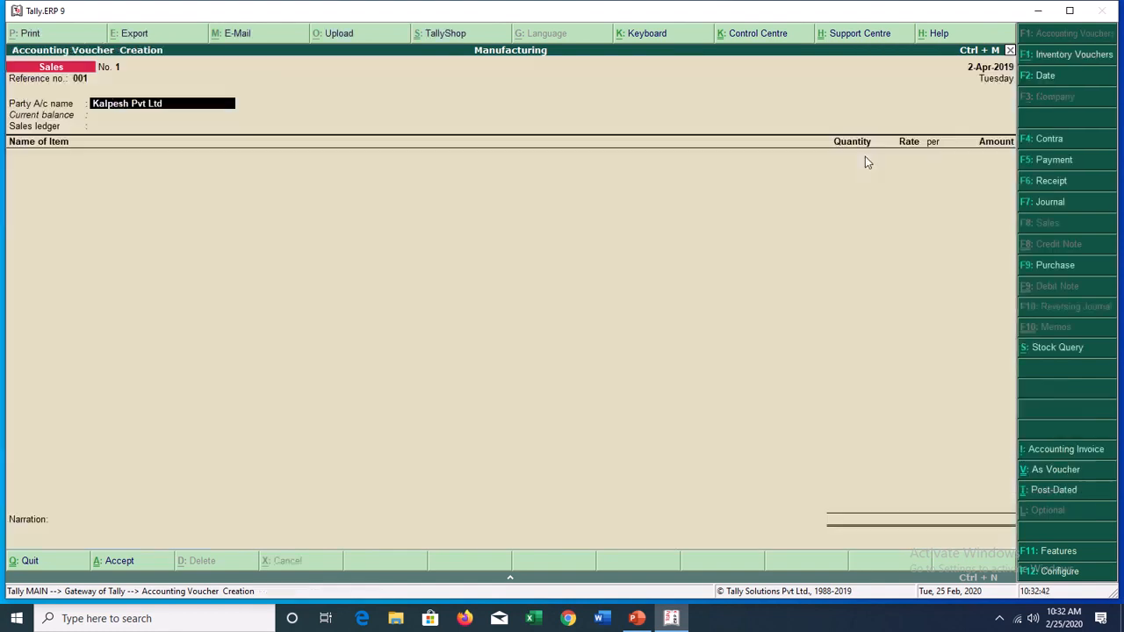
{"action": "key", "text": "Return"}
{"action": "key", "text": "ctrl+a"}
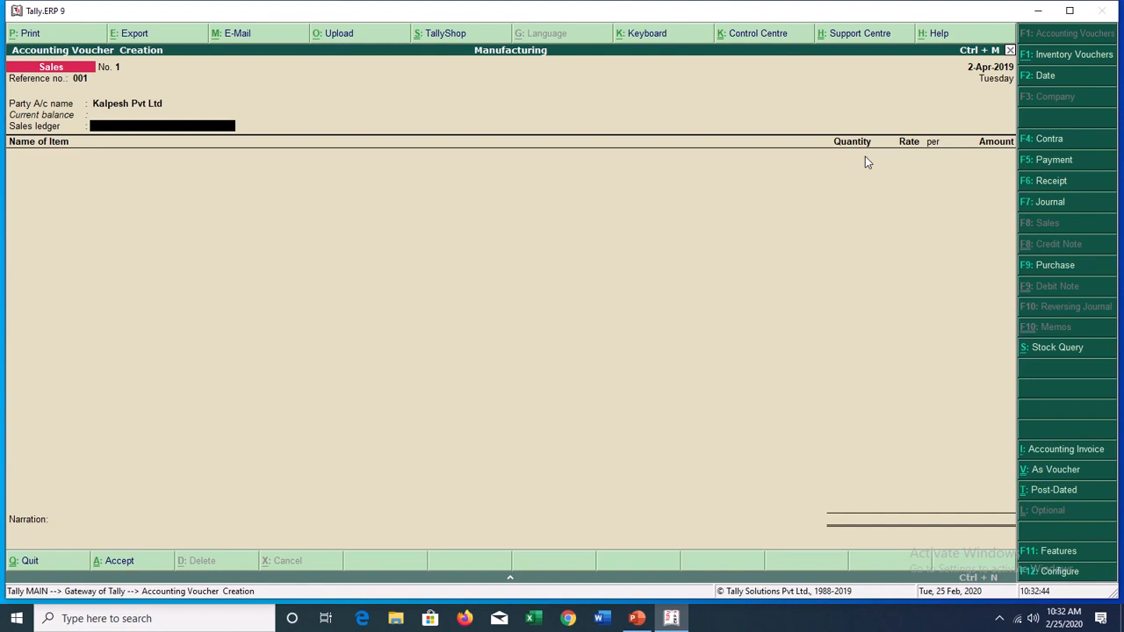
Create a Sales ledger under Sales Accounts and use it as the voucher's sales ledger.
{"action": "key", "text": "alt+c"}
{"action": "type", "text": "Sales"}
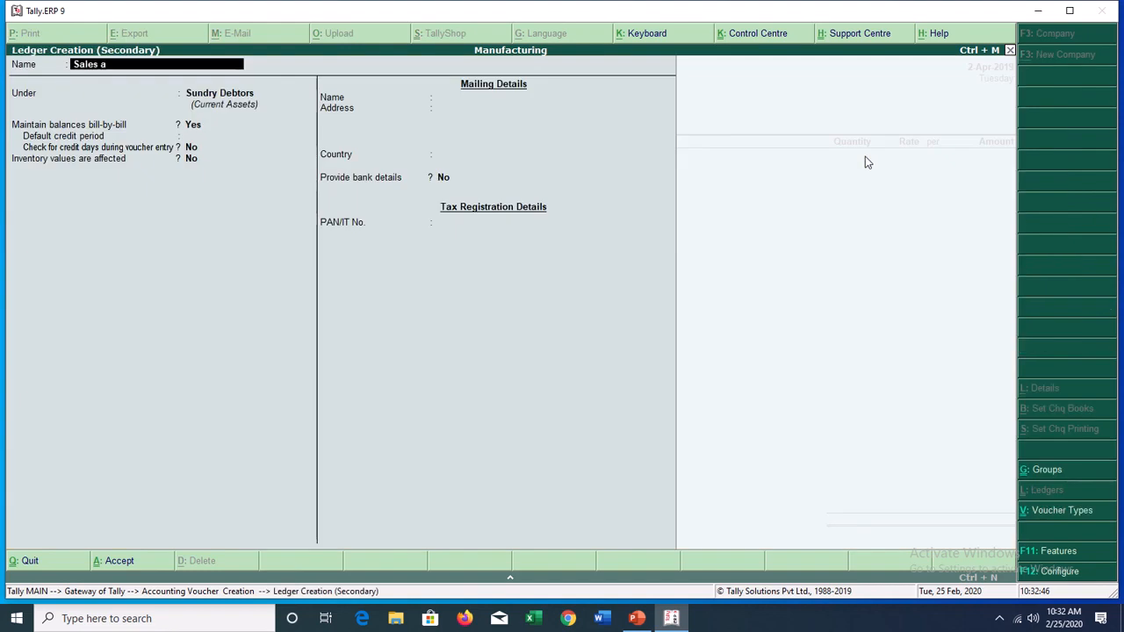
{"action": "key", "text": "Return"}
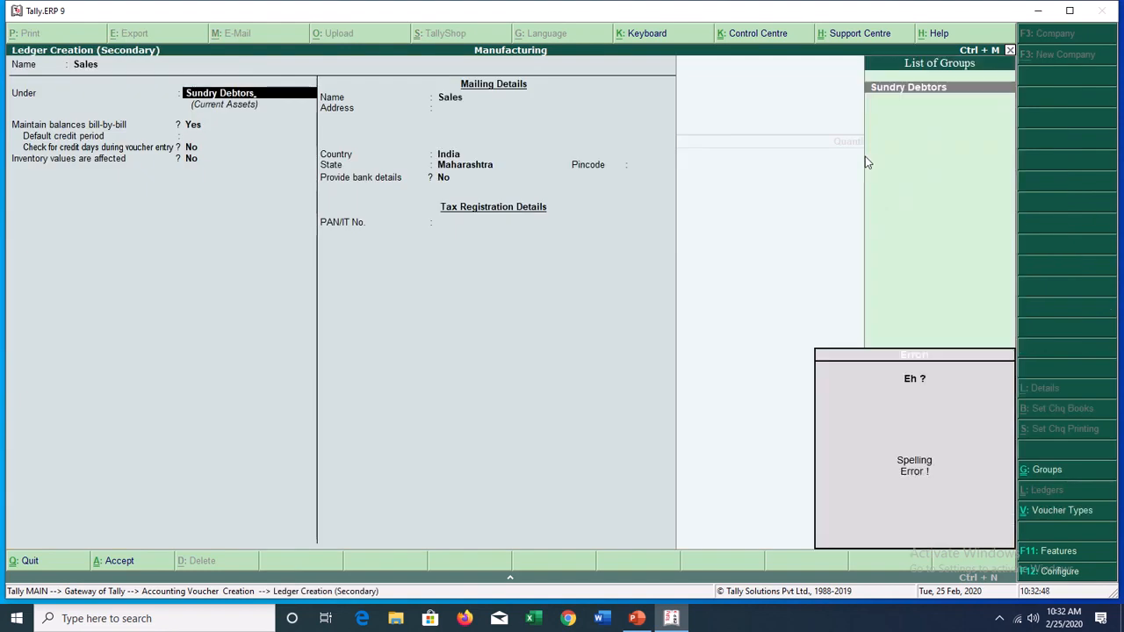
{"action": "key", "text": "BackSpace"}
{"action": "key", "text": "BackSpace"}
{"action": "key", "text": "BackSpace"}
{"action": "key", "text": "BackSpace"}
{"action": "key", "text": "BackSpace"}
{"action": "key", "text": "BackSpace"}
{"action": "key", "text": "BackSpace"}
{"action": "key", "text": "BackSpace"}
{"action": "key", "text": "BackSpace"}
{"action": "key", "text": "BackSpace"}
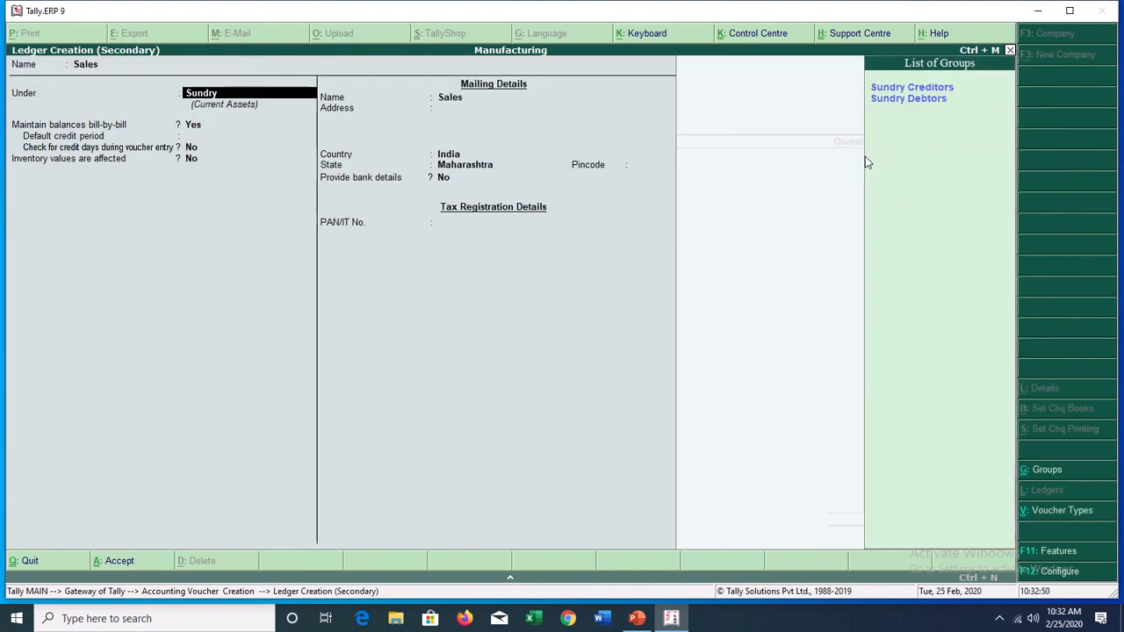
{"action": "key", "text": "BackSpace"}
{"action": "key", "text": "BackSpace"}
{"action": "key", "text": "BackSpace"}
{"action": "key", "text": "BackSpace"}
{"action": "type", "text": "Sales"}
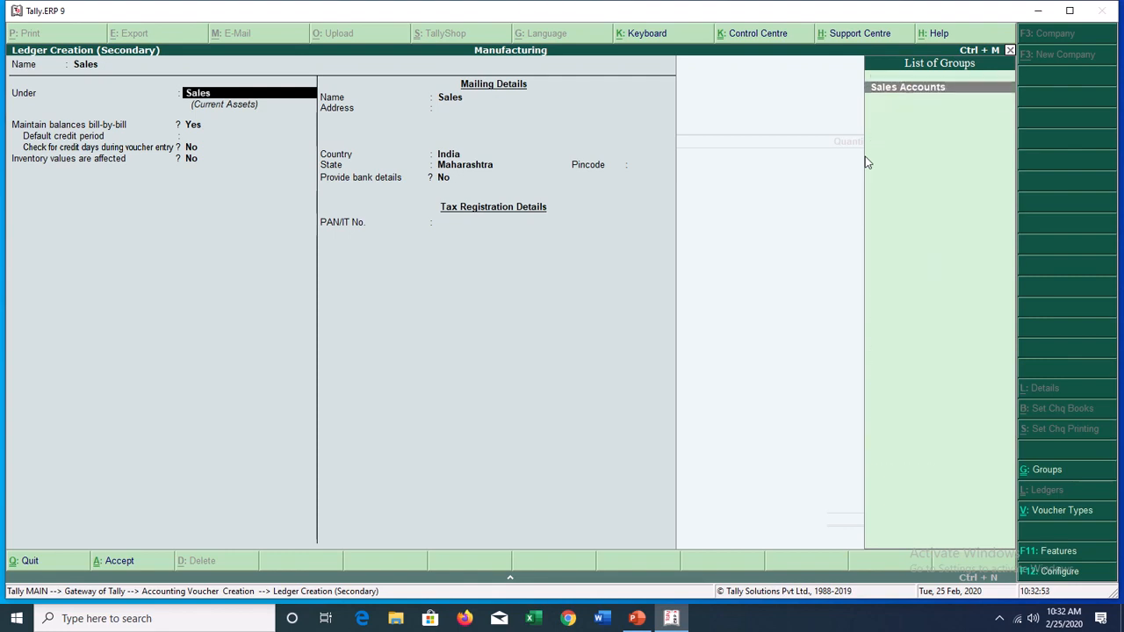
{"action": "key", "text": "Return"}
{"action": "key", "text": "n"}
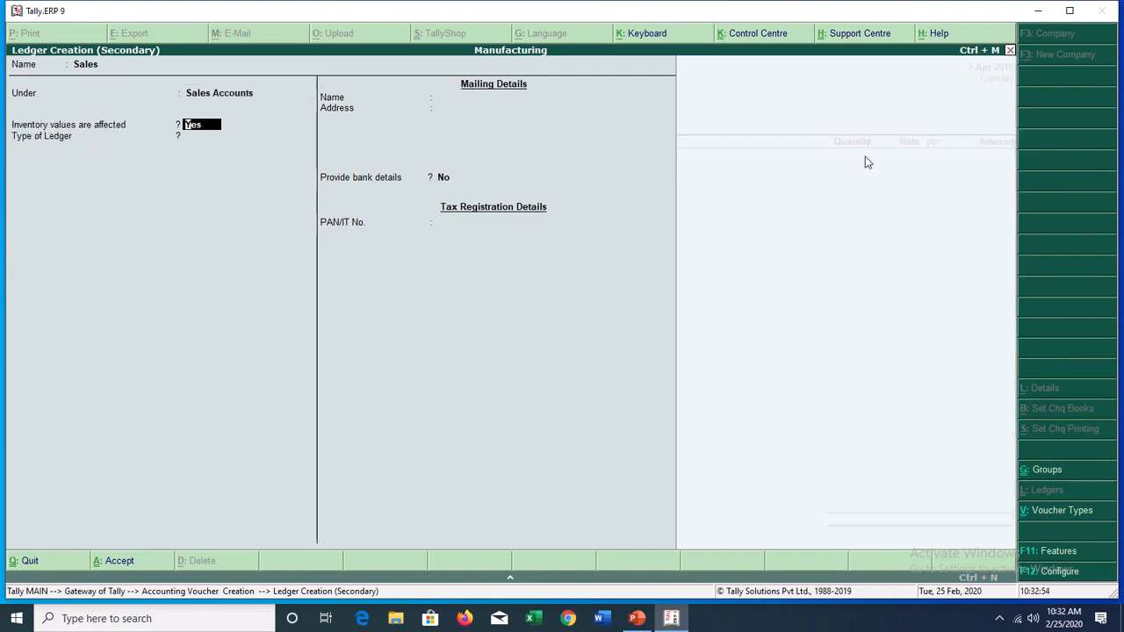
{"action": "key", "text": "ctrl+a"}
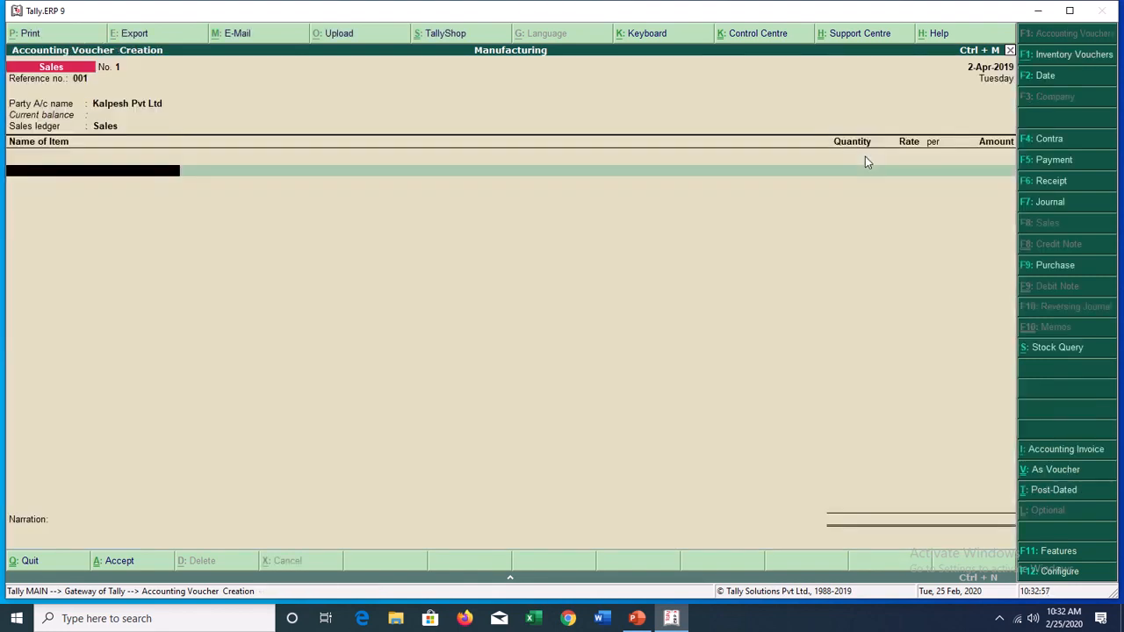
Enter Cello Pen as the sold item with a quantity of 100 PCS at a rate of 15.
{"action": "type", "text": "Cello"}
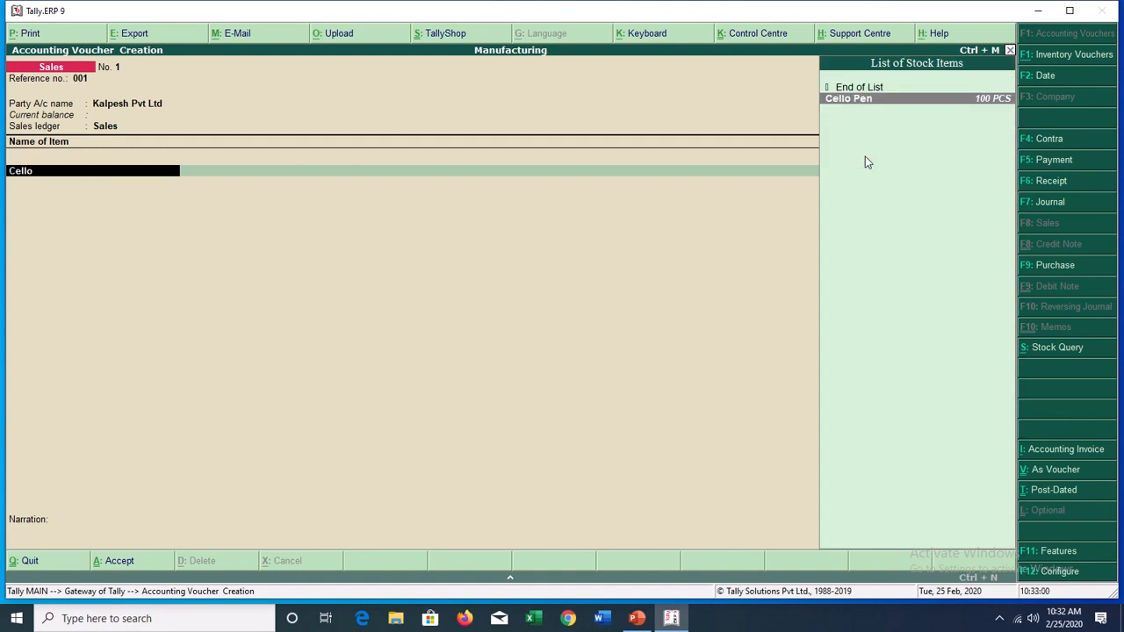
{"action": "key", "text": "Return"}
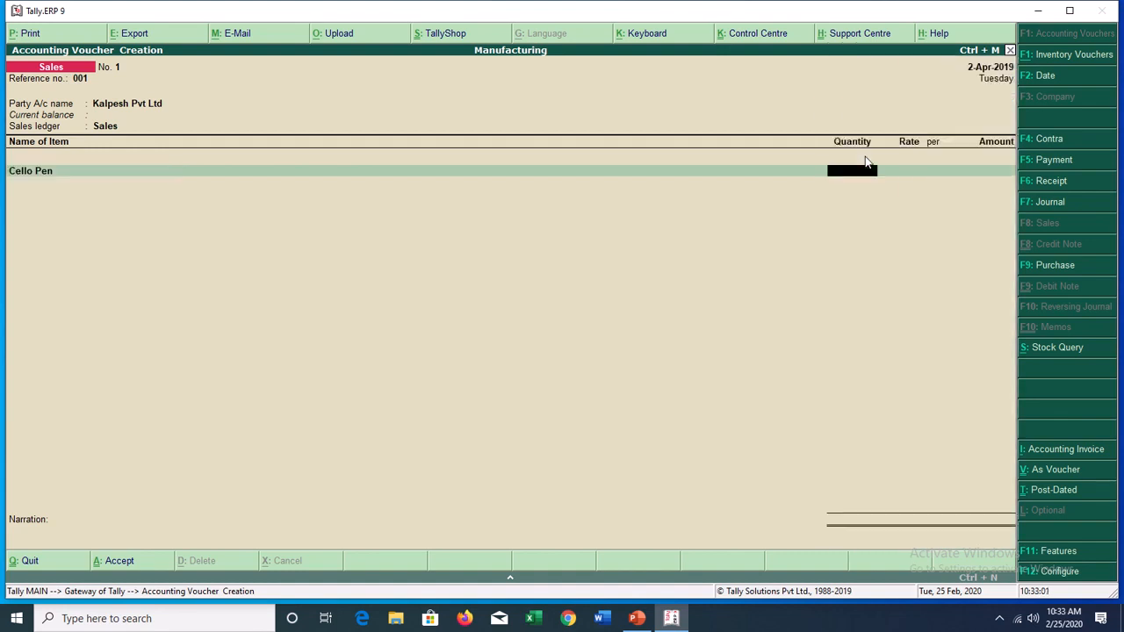
{"action": "type", "text": "100"}
{"action": "key", "text": "Return"}
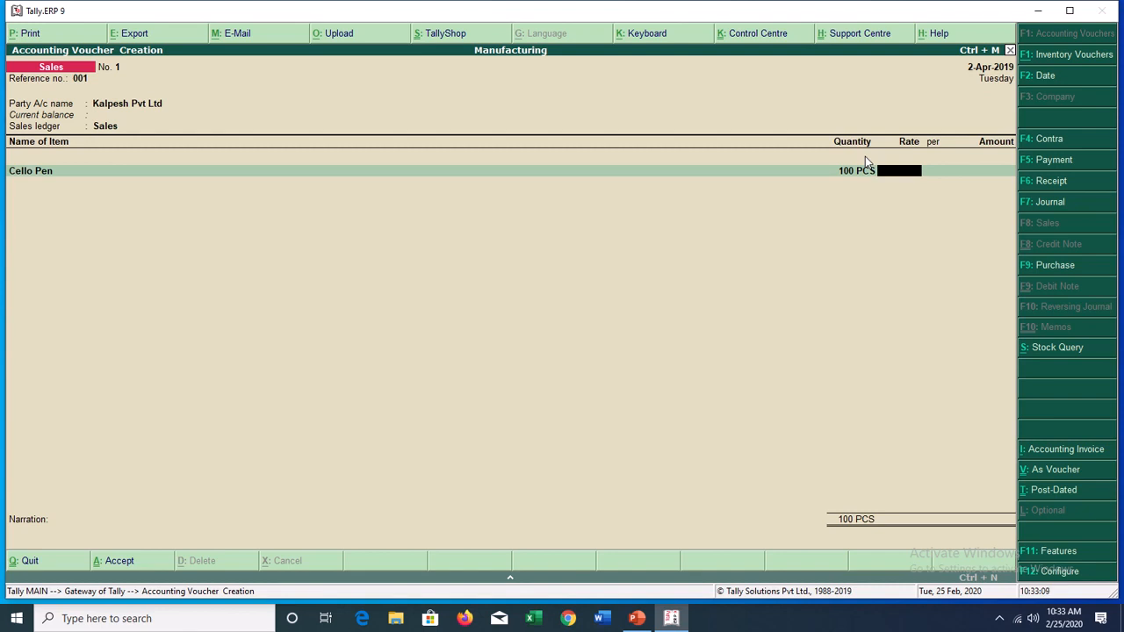
{"action": "type", "text": "15"}
{"action": "key", "text": "Return"}
{"action": "key", "text": "Return"}
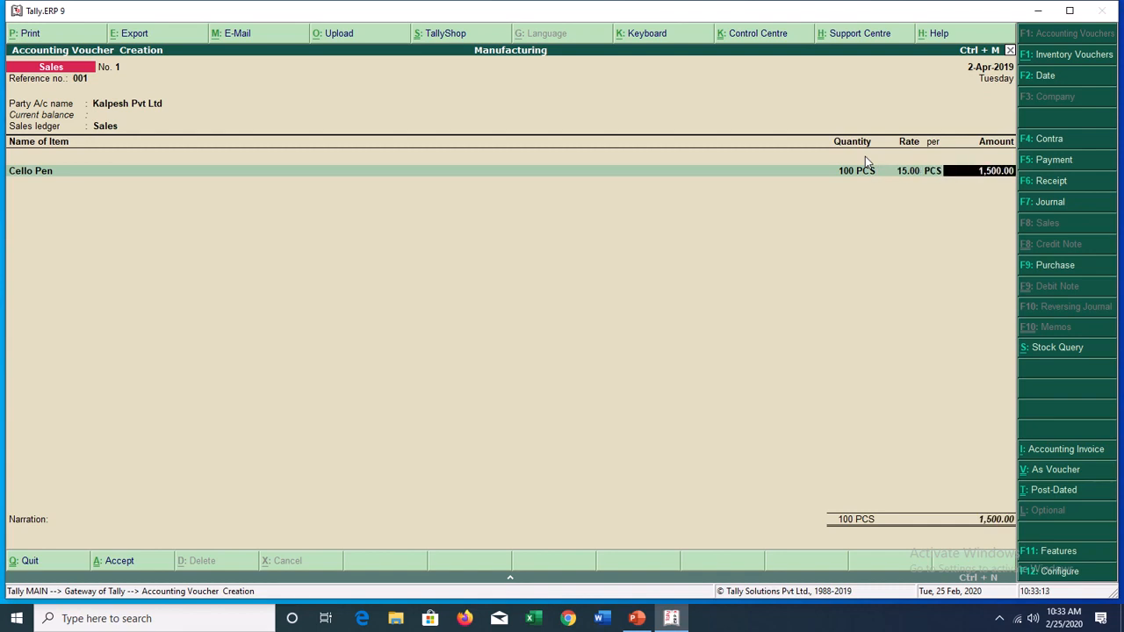
{"action": "key", "text": "Return"}
End the item list, leave the narration blank, save the sales voucher and leave voucher entry.
{"action": "key", "text": "Return"}
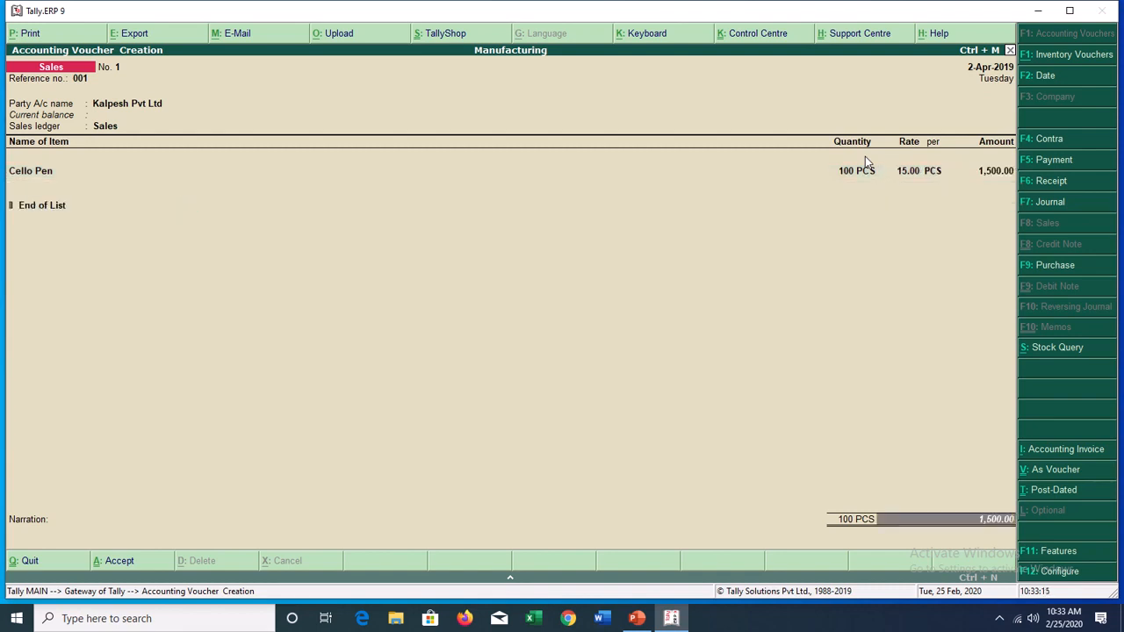
{"action": "key", "text": "Return"}
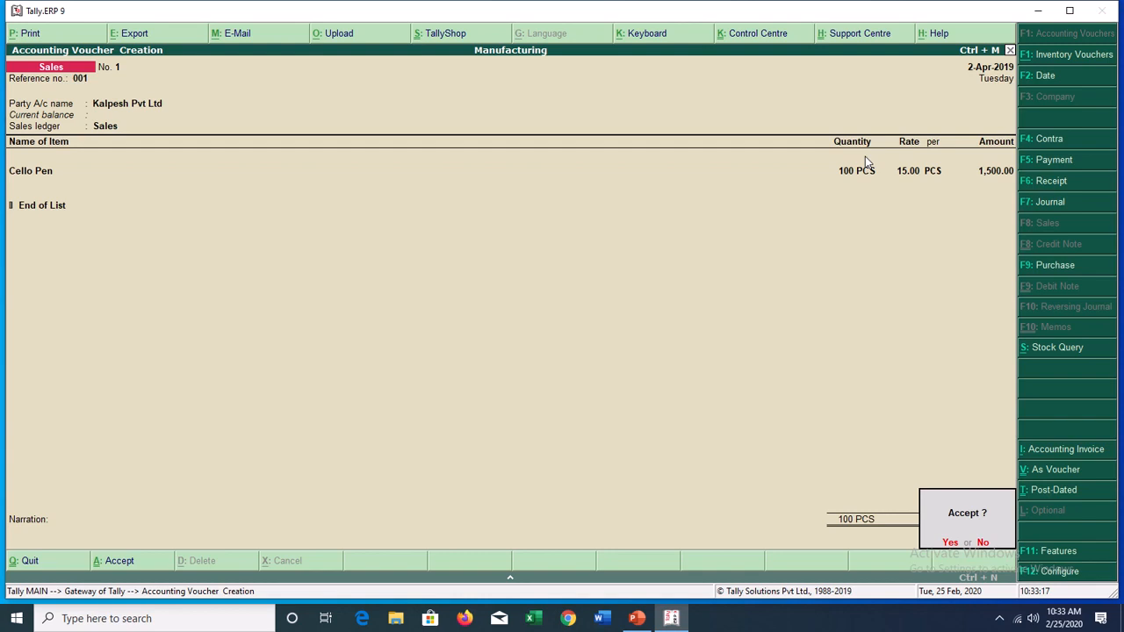
{"action": "key", "text": "Return"}
{"action": "key", "text": "Escape"}
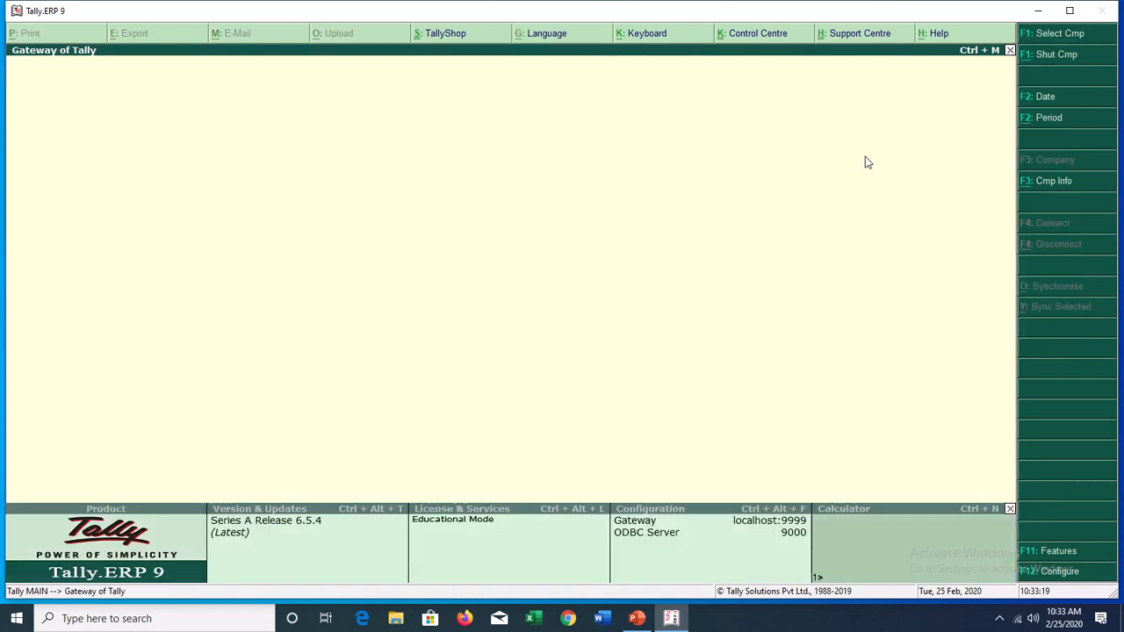
Open the Profit & Loss A/c report and expand it to the detailed view.
{"action": "key", "text": "Down"}
{"action": "key", "text": "Down"}
{"action": "key", "text": "Down"}
{"action": "key", "text": "Down"}
{"action": "key", "text": "Down"}
{"action": "key", "text": "Down"}
{"action": "key", "text": "Down"}
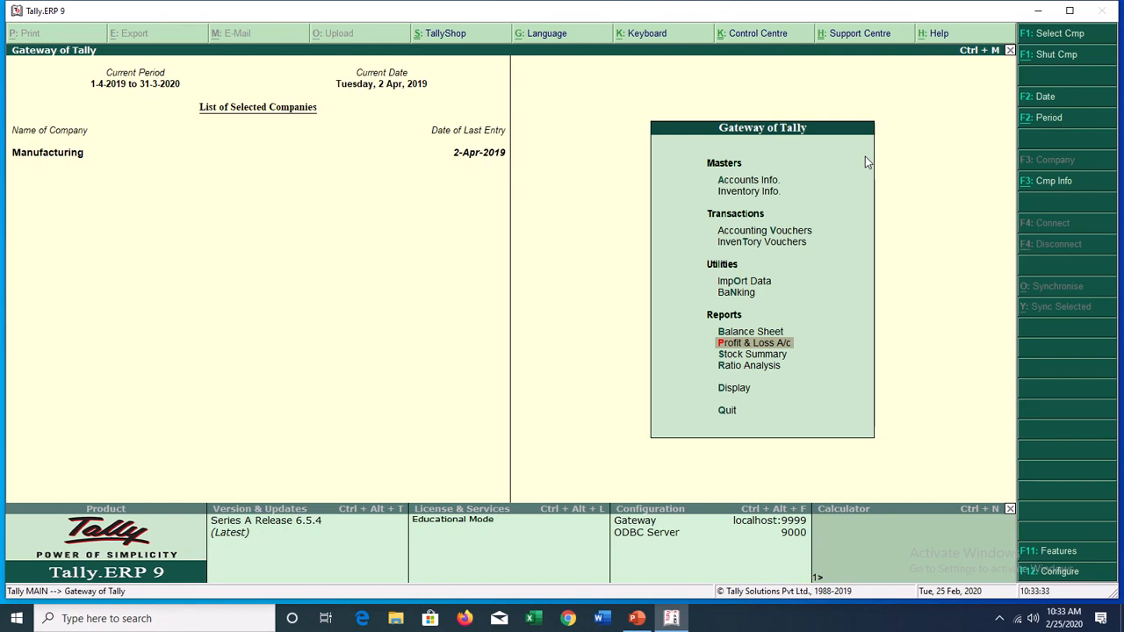
{"action": "key", "text": "Return"}
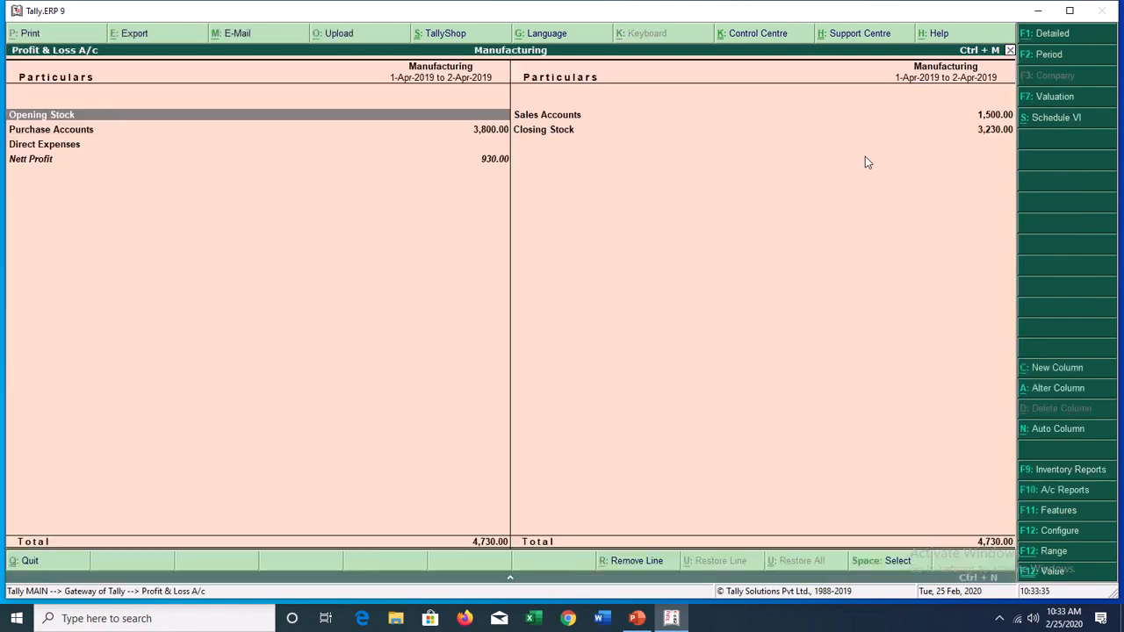
{"action": "key", "text": "alt+F1"}
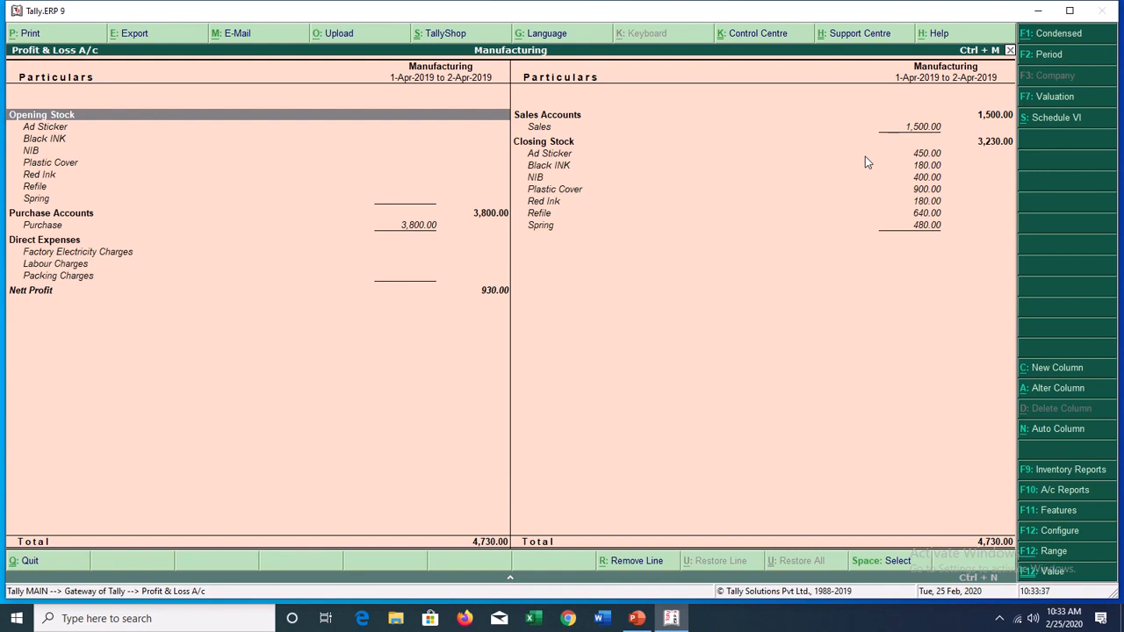
Go through the opening stock, purchase and direct expense entries of the Profit & Loss A/c.
{"action": "key", "text": "Down"}
{"action": "key", "text": "Down"}
{"action": "key", "text": "Down"}
{"action": "key", "text": "Down"}
{"action": "key", "text": "Down"}
{"action": "key", "text": "Down"}
{"action": "key", "text": "Down"}
{"action": "key", "text": "Down"}
{"action": "key", "text": "Down"}
{"action": "key", "text": "Down"}
{"action": "key", "text": "Down"}
{"action": "key", "text": "Down"}
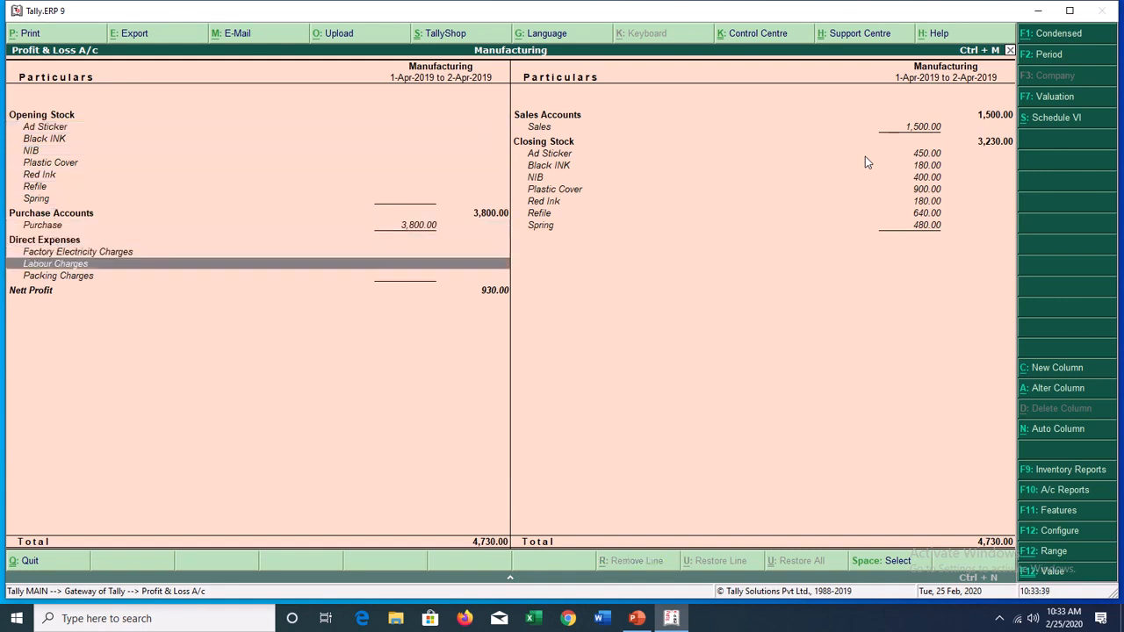
Examine the Factory Electricity, Labour and Packing Charges under Direct Expenses in the Profit & Loss A/c.
{"action": "key", "text": "Up"}
{"action": "key", "text": "Up"}
{"action": "key", "text": "Up"}
{"action": "key", "text": "Down"}
{"action": "key", "text": "Down"}
{"action": "key", "text": "Down"}
{"action": "key", "text": "Up"}
{"action": "key", "text": "Up"}
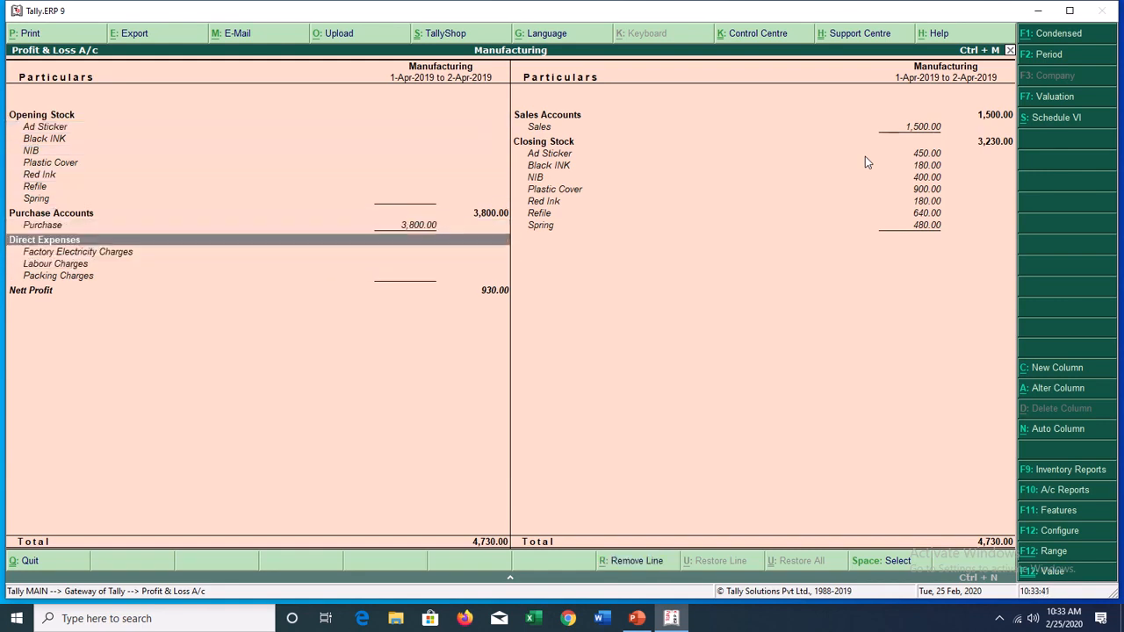
{"action": "key", "text": "Down"}
{"action": "key", "text": "Down"}
{"action": "key", "text": "Up"}
{"action": "key", "text": "Down"}
{"action": "key", "text": "Down"}
{"action": "key", "text": "Down"}
{"action": "key", "text": "Up"}
{"action": "key", "text": "Up"}
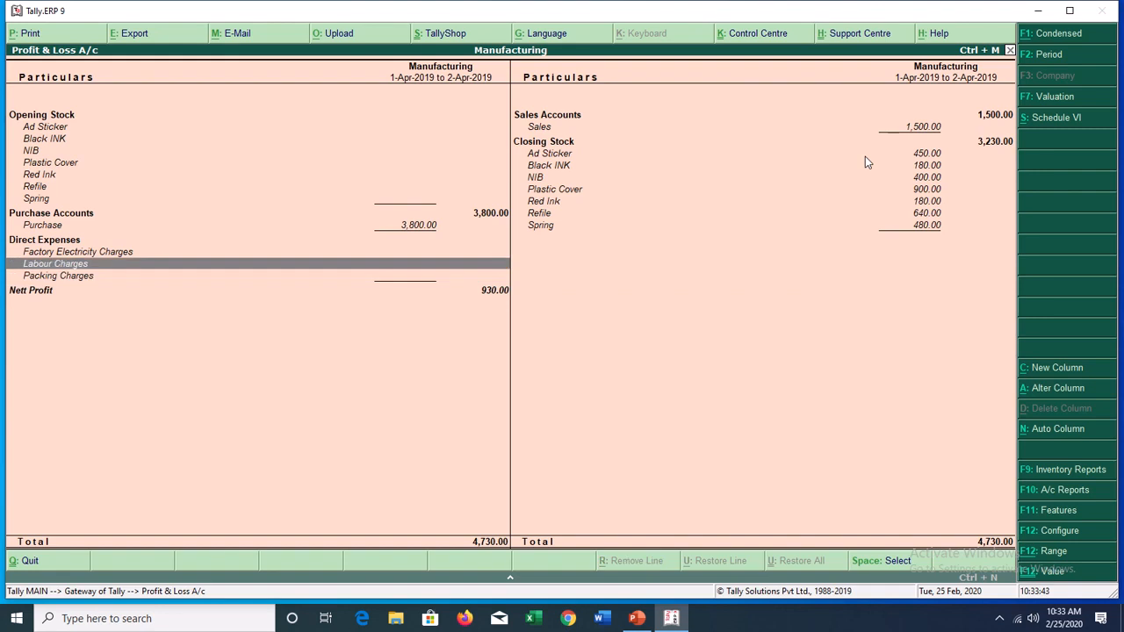
{"action": "key", "text": "Up"}
{"action": "key", "text": "Down"}
{"action": "key", "text": "Down"}
{"action": "key", "text": "Up"}
{"action": "key", "text": "Up"}
{"action": "key", "text": "Down"}
{"action": "key", "text": "Down"}
{"action": "key", "text": "Up"}
{"action": "key", "text": "Down"}
{"action": "key", "text": "Up"}
{"action": "key", "text": "Up"}
{"action": "key", "text": "Up"}
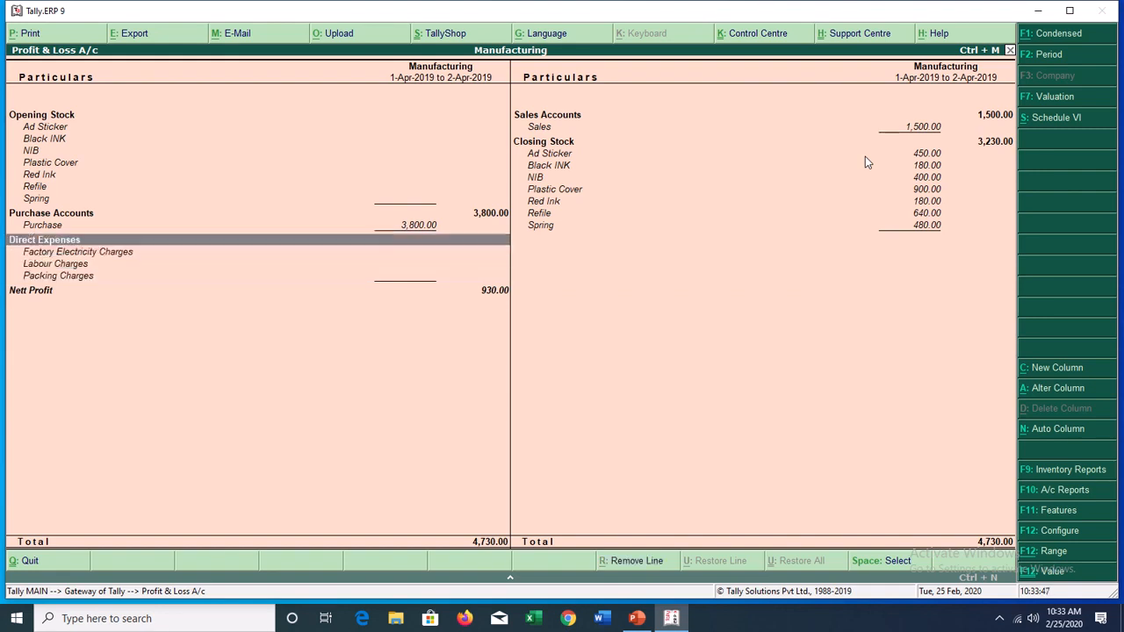
{"action": "key", "text": "Down"}
{"action": "key", "text": "Down"}
{"action": "key", "text": "Down"}
{"action": "key", "text": "Up"}
{"action": "key", "text": "Down"}
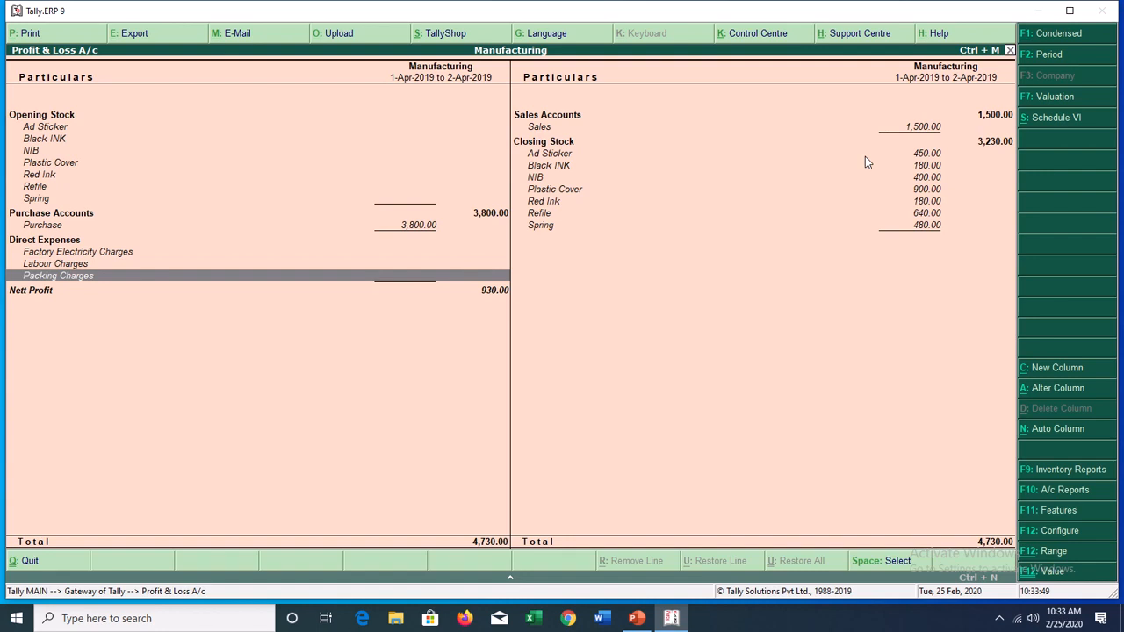
{"action": "key", "text": "Up"}
{"action": "key", "text": "Up"}
{"action": "key", "text": "Down"}
{"action": "key", "text": "Down"}
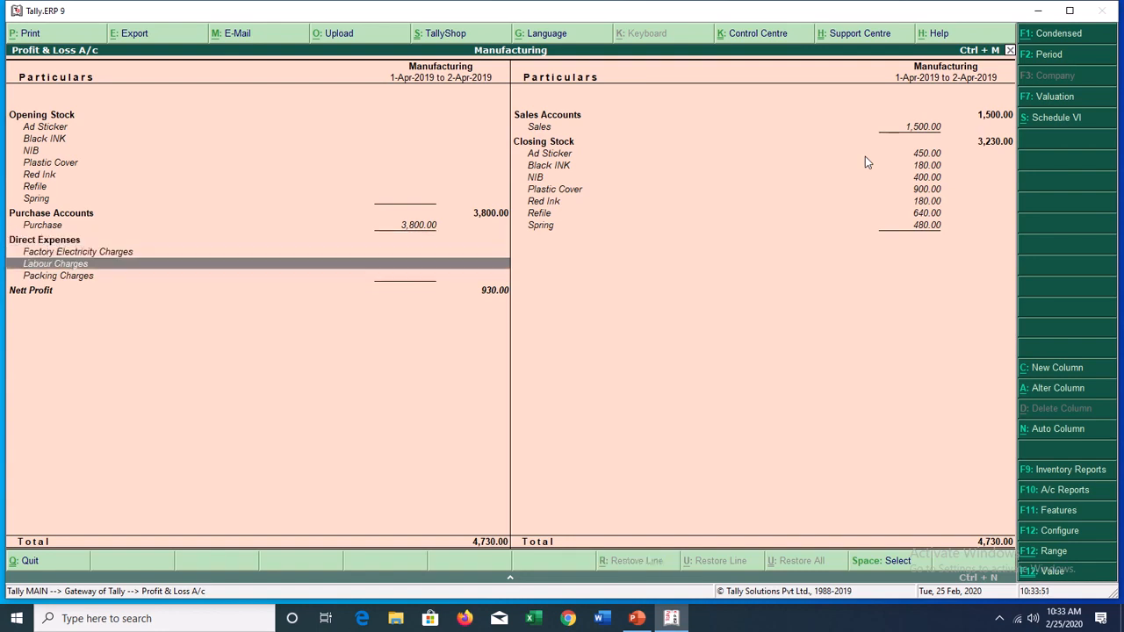
Leave the Profit & Loss A/c and start a payment voucher with Cash as the account.
{"action": "key", "text": "Up"}
{"action": "key", "text": "Down"}
{"action": "key", "text": "Escape"}
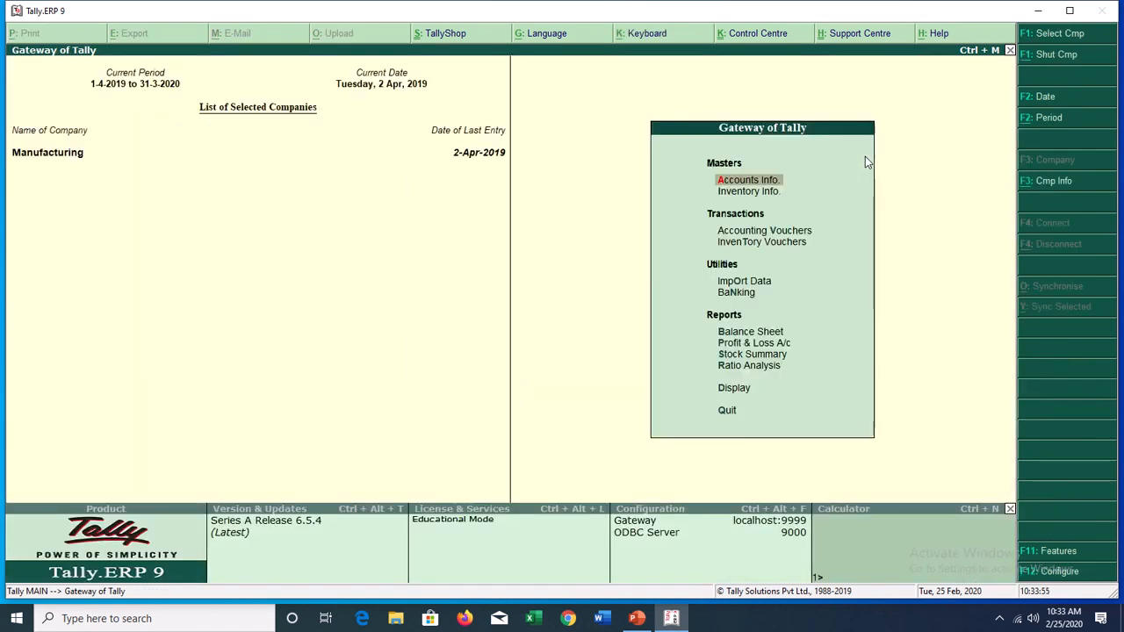
{"action": "key", "text": "v"}
{"action": "key", "text": "F5"}
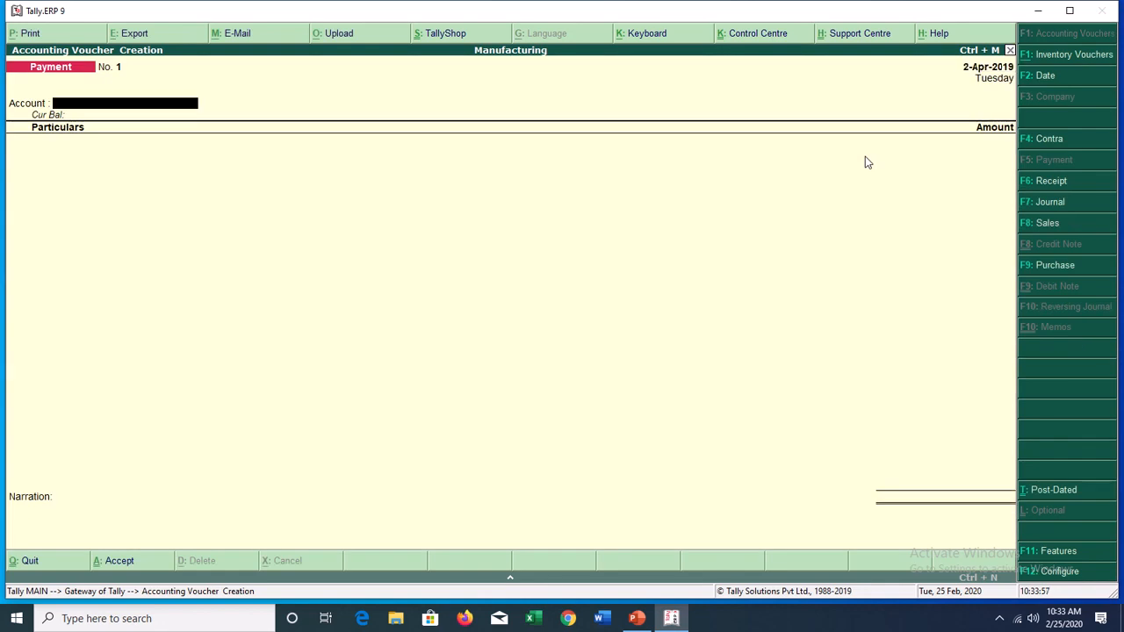
{"action": "type", "text": "Cash"}
{"action": "key", "text": "Return"}
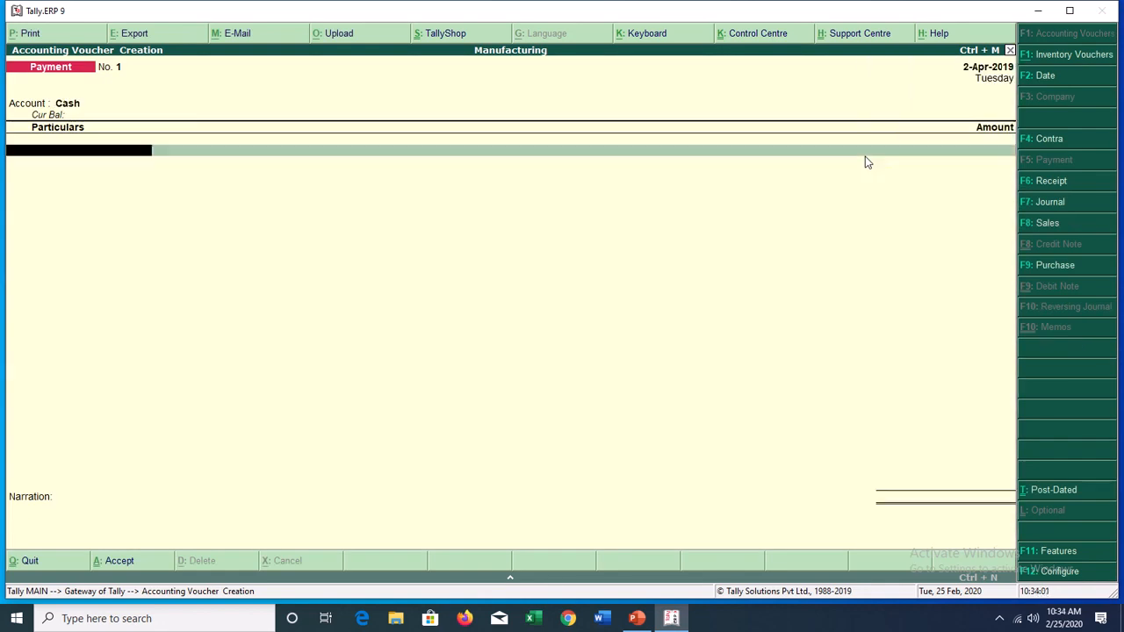
Enter Labour Charges of 57 and Factory Electricity Charges of 50 in the payment voucher.
{"action": "type", "text": "La"}
{"action": "key", "text": "Return"}
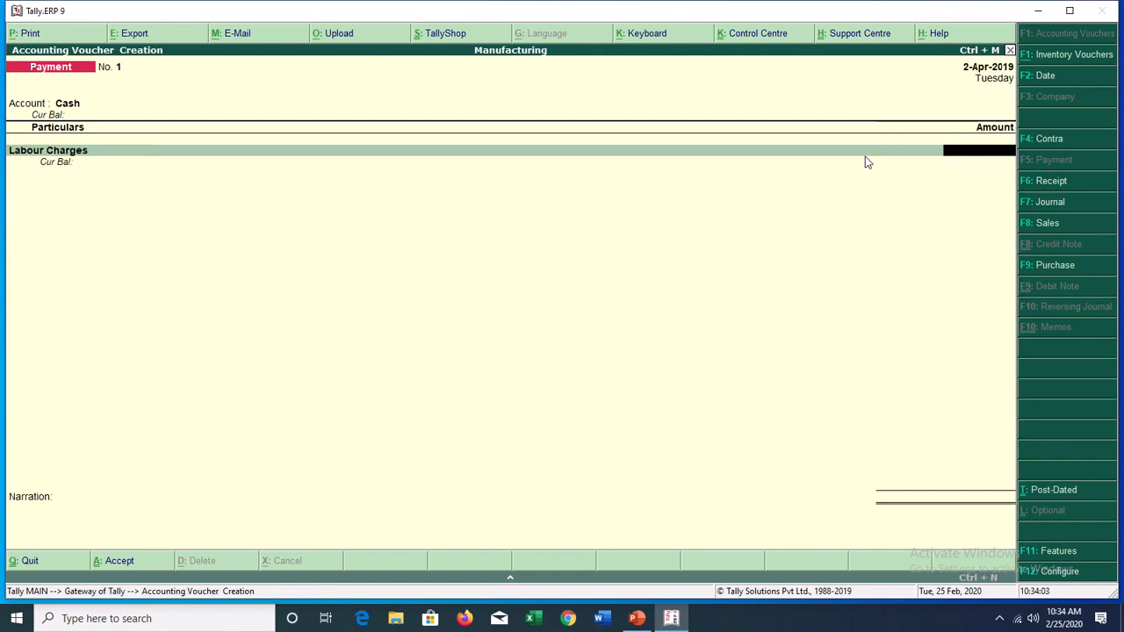
{"action": "type", "text": "57"}
{"action": "key", "text": "Return"}
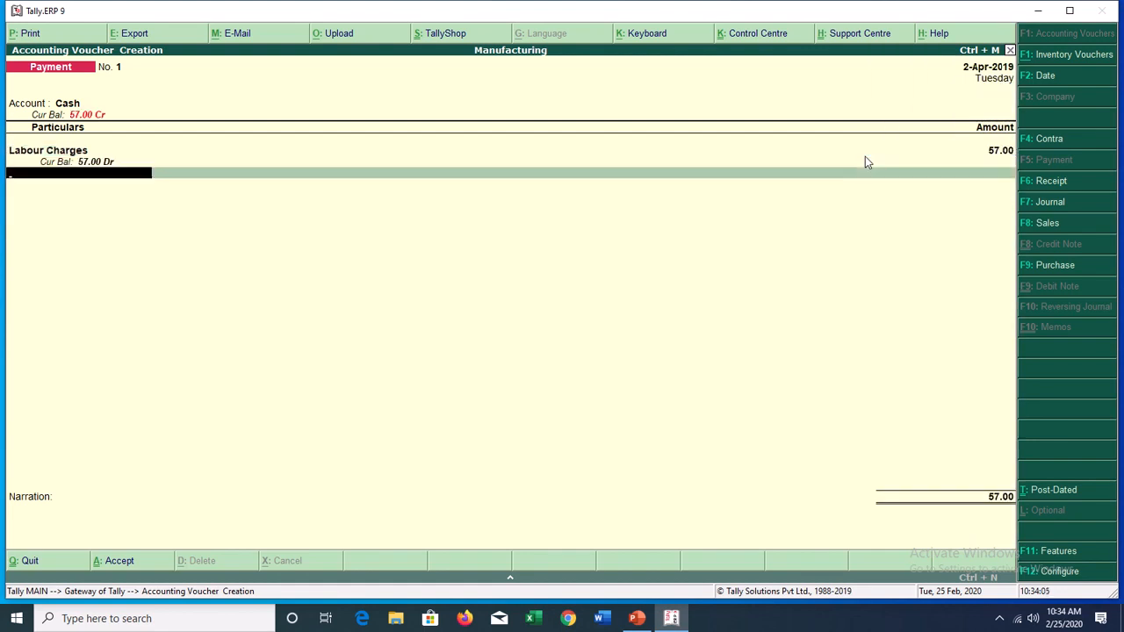
{"action": "type", "text": "Ele"}
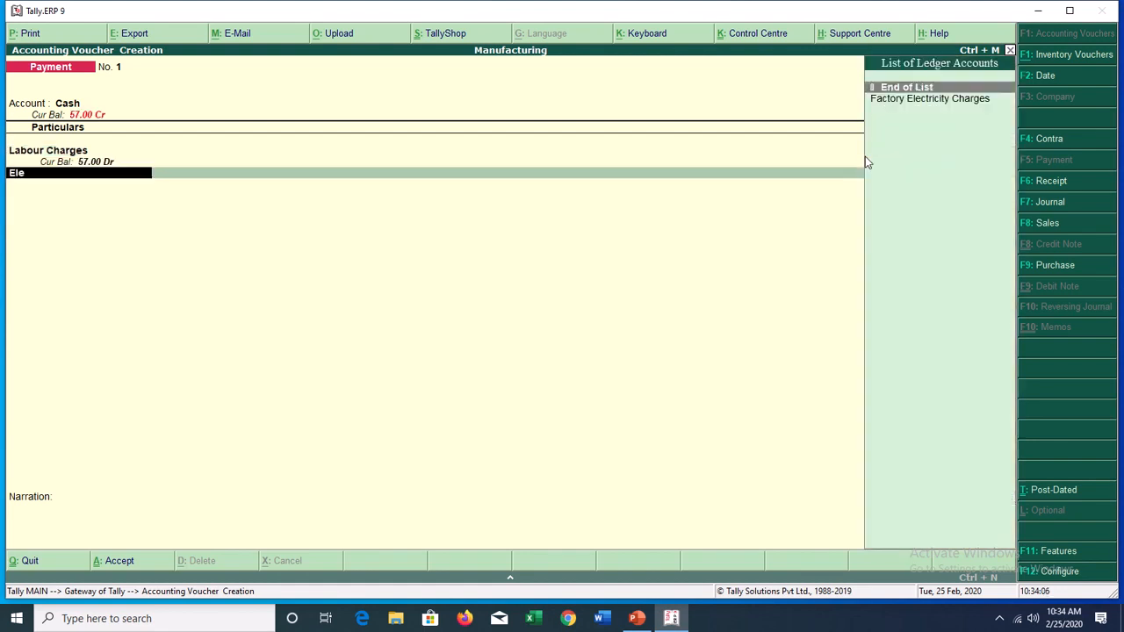
{"action": "key", "text": "Return"}
{"action": "type", "text": "50"}
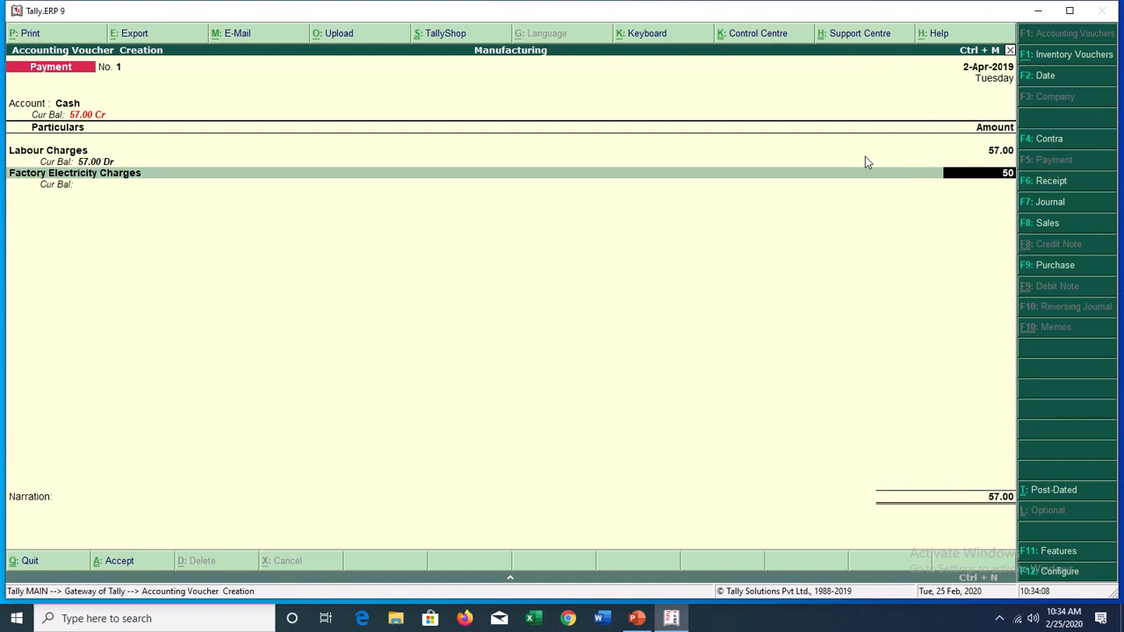
{"action": "key", "text": "Return"}
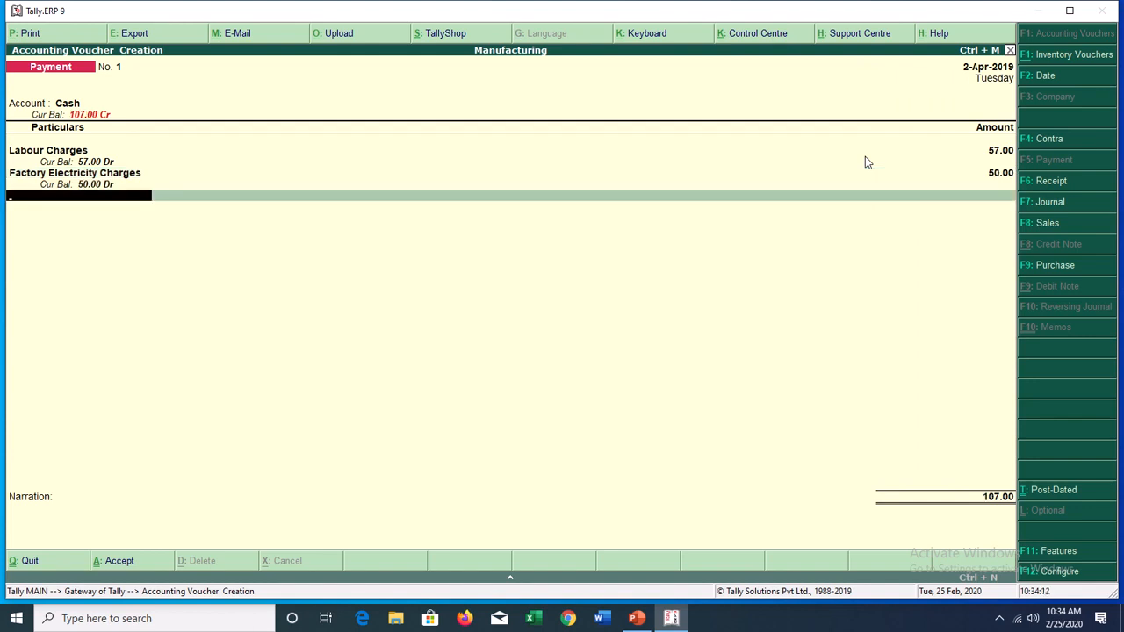
Add Packing Charges of 50 to the payment voucher and end the ledger list.
{"action": "type", "text": "Pa"}
{"action": "key", "text": "Return"}
{"action": "type", "text": "50"}
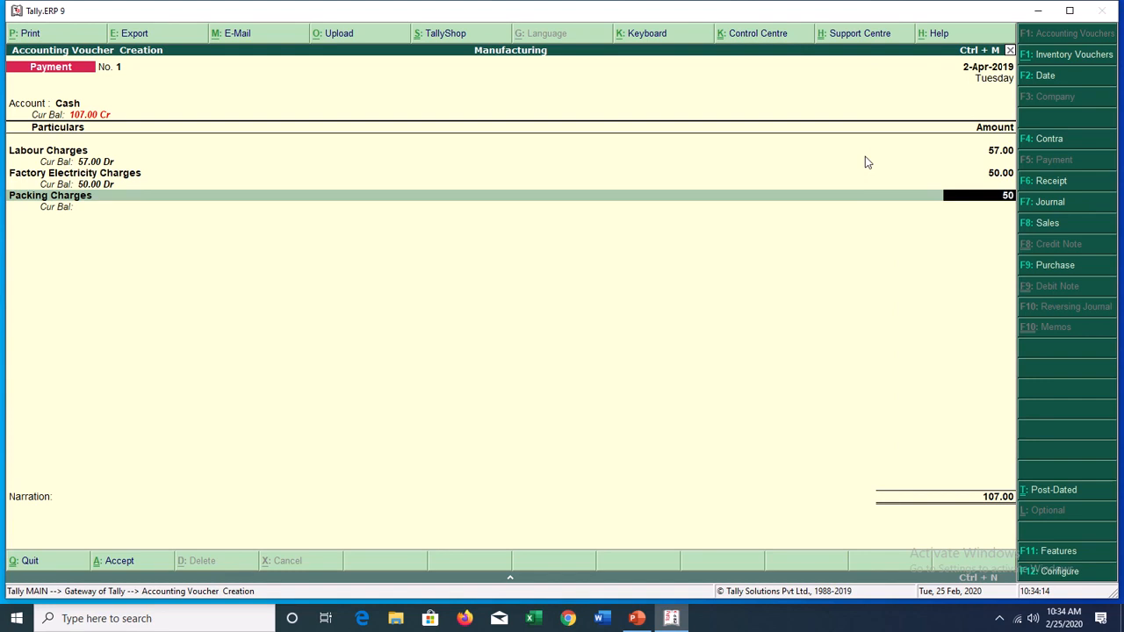
{"action": "key", "text": "Return"}
{"action": "key", "text": "Return"}
Enter the narration "Being All Exp Paid In cash", save the payment voucher and leave voucher entry.
{"action": "type", "text": "Being All E"}
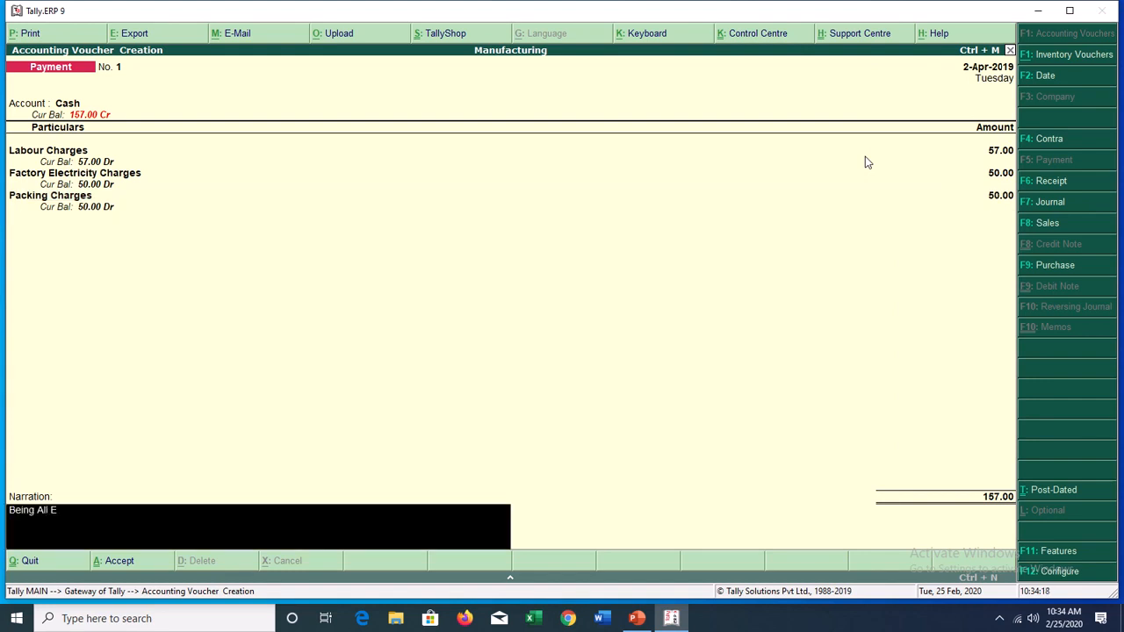
{"action": "type", "text": "xp Paid In cash"}
{"action": "key", "text": "Return"}
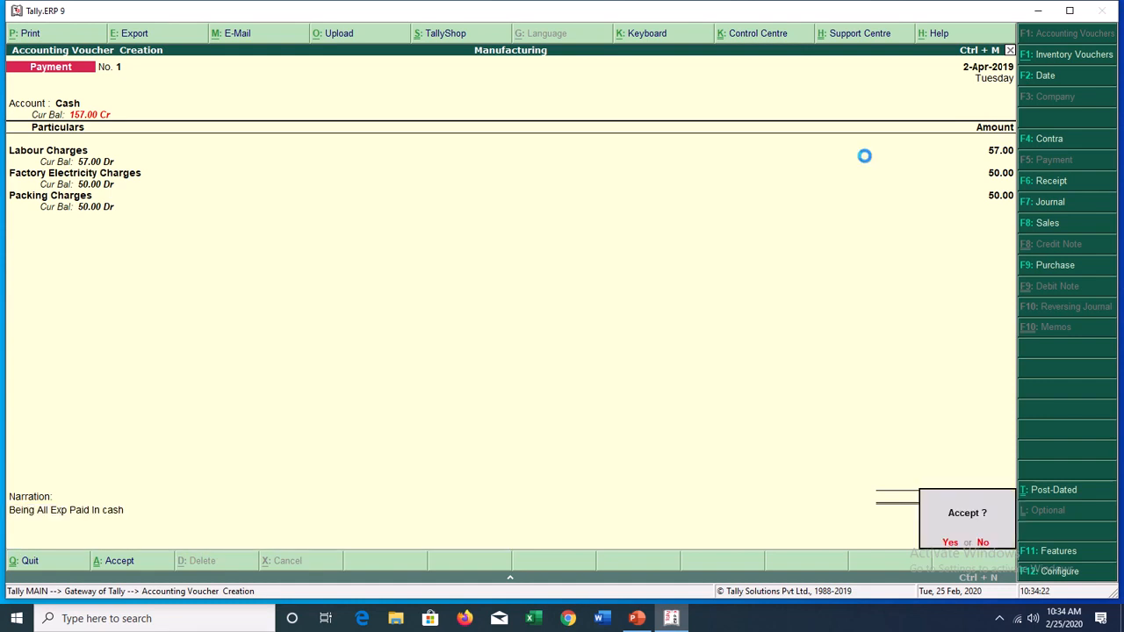
{"action": "key", "text": "Return"}
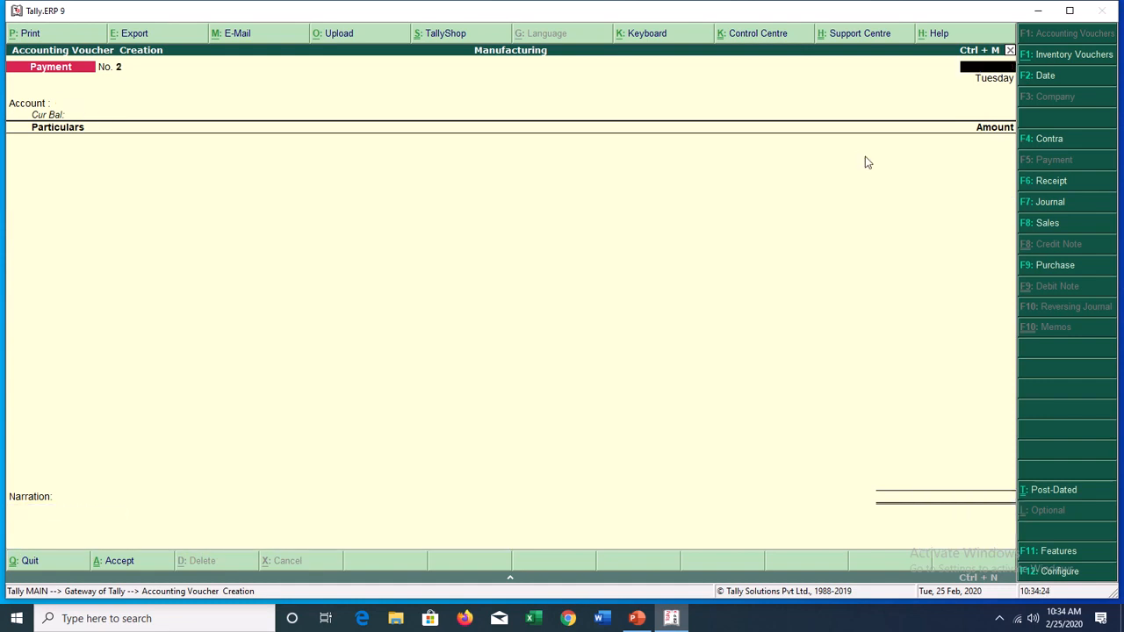
{"action": "key", "text": "Escape"}
{"action": "key", "text": "Return"}
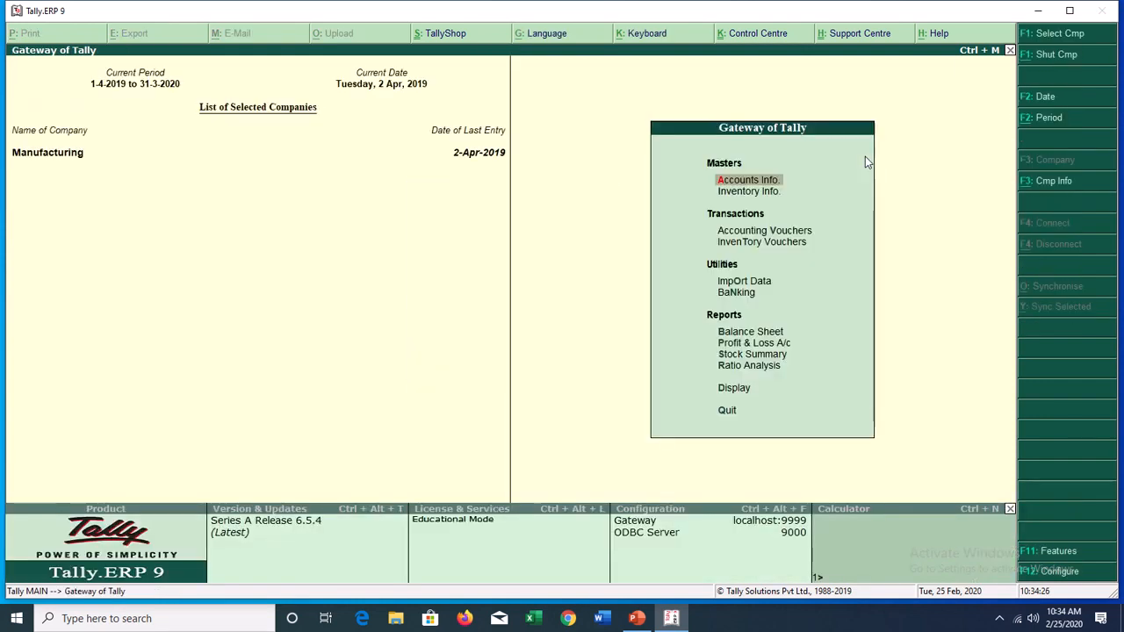
Reopen the Profit & Loss A/c report and go down its entries to Direct Expenses.
{"action": "key", "text": "p"}
{"action": "key", "text": "Down"}
{"action": "key", "text": "Down"}
{"action": "key", "text": "Down"}
{"action": "key", "text": "Down"}
{"action": "key", "text": "Down"}
{"action": "key", "text": "Down"}
{"action": "key", "text": "Down"}
{"action": "key", "text": "Down"}
{"action": "key", "text": "Down"}
{"action": "key", "text": "Down"}
{"action": "key", "text": "Down"}
{"action": "key", "text": "Down"}
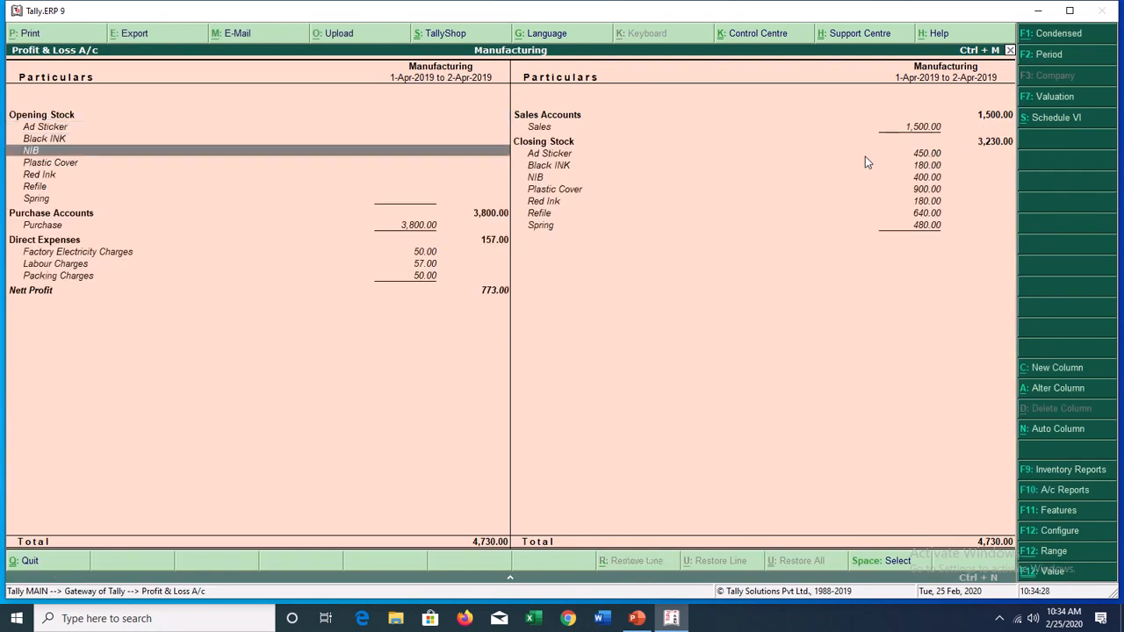
{"action": "key", "text": "Up"}
{"action": "key", "text": "Up"}
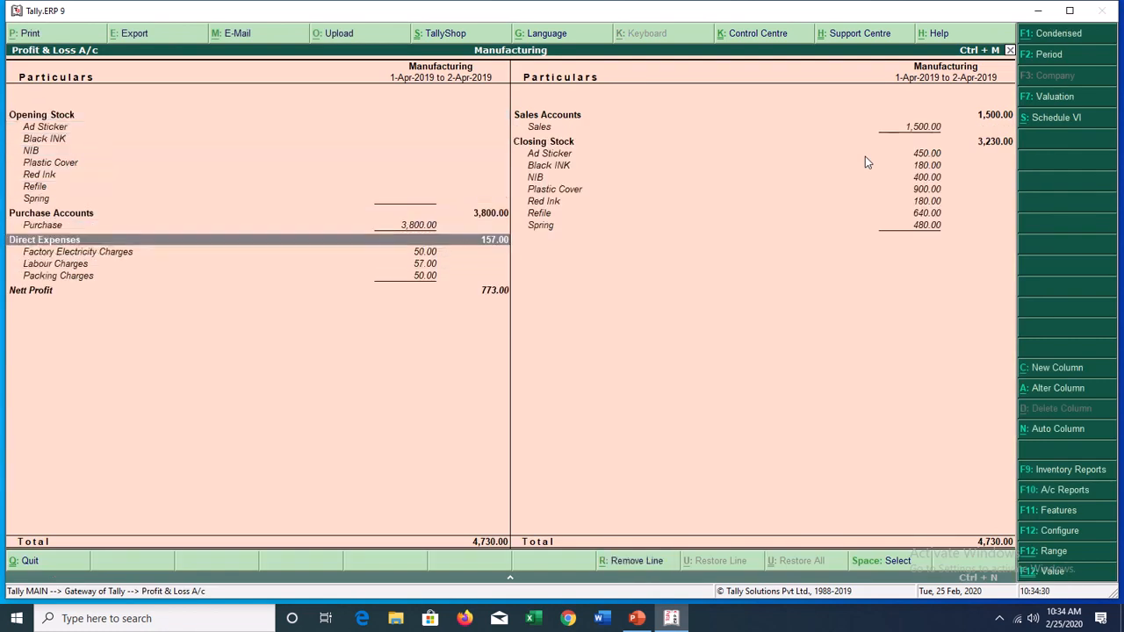
Check the electricity, labour and packing amounts posted under Direct Expenses.
{"action": "key", "text": "Down"}
{"action": "key", "text": "Down"}
{"action": "key", "text": "Down"}
{"action": "key", "text": "Down"}
{"action": "key", "text": "Up"}
{"action": "key", "text": "Up"}
{"action": "key", "text": "Up"}
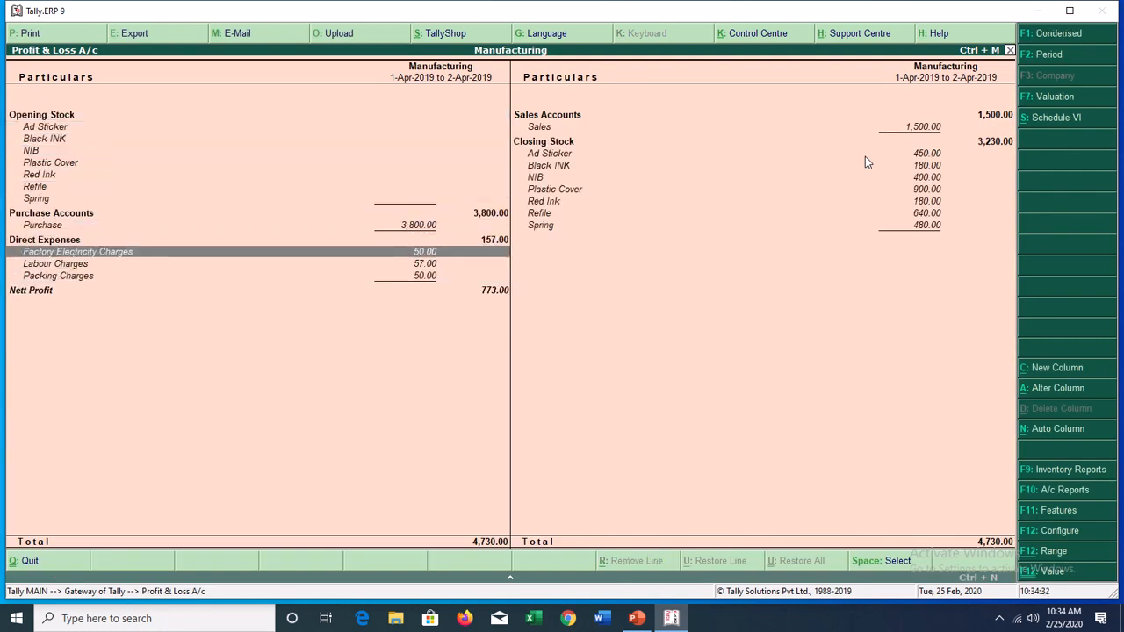
Review the Closing Stock items and the Sales entry in the Profit & Loss A/c, and close the report.
{"action": "key", "text": "Right"}
{"action": "key", "text": "Up"}
{"action": "key", "text": "Up"}
{"action": "key", "text": "Up"}
{"action": "key", "text": "Up"}
{"action": "key", "text": "Up"}
{"action": "key", "text": "Up"}
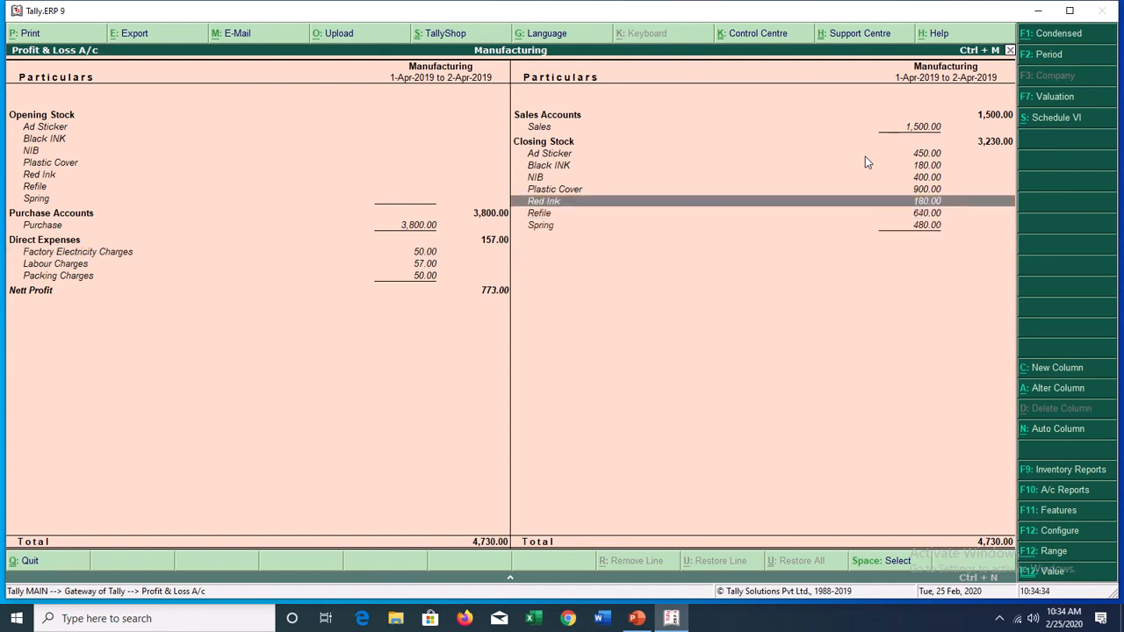
{"action": "key", "text": "Up"}
{"action": "key", "text": "Up"}
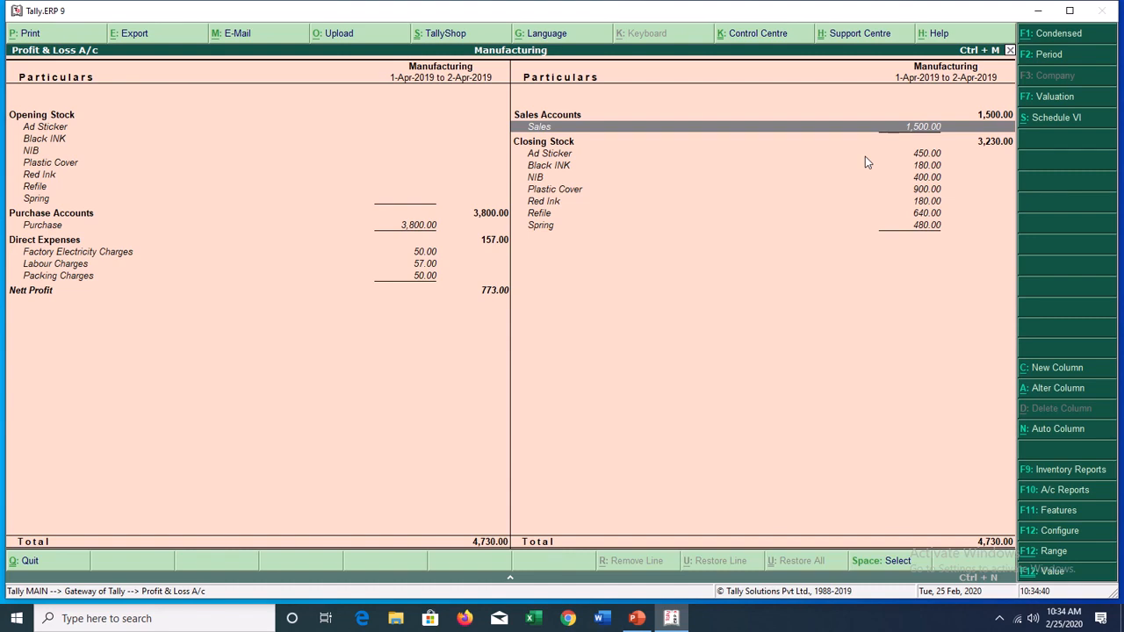
{"action": "key", "text": "Escape"}
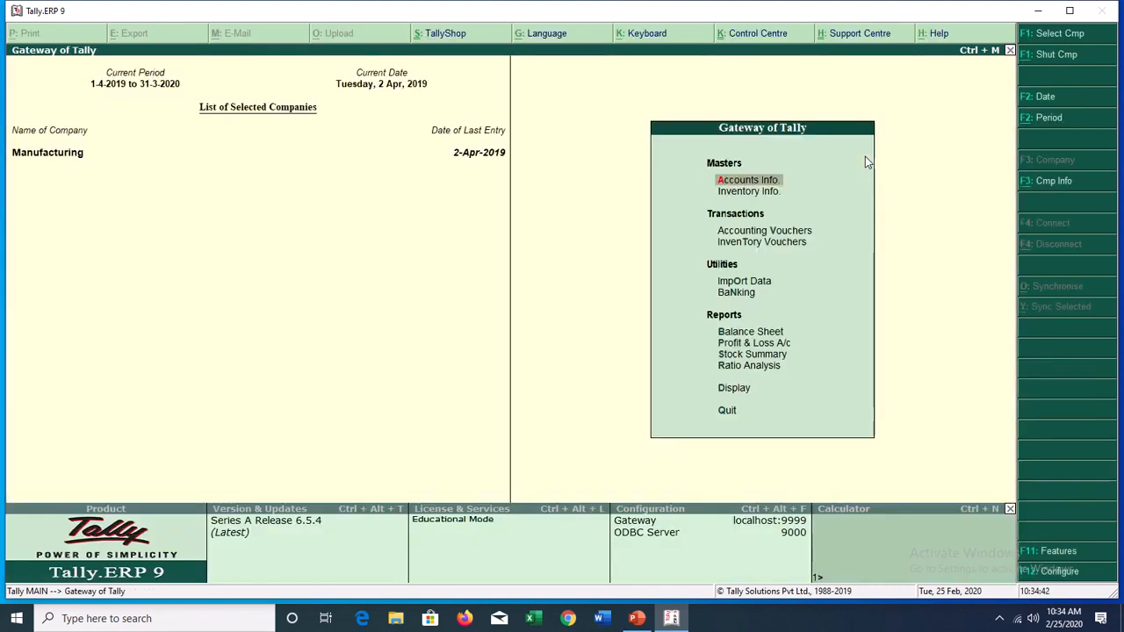
{"action": "key", "text": "Escape"}
{"action": "key", "text": "Escape"}
{"action": "mouse_move", "coordinate": [474, 18]}
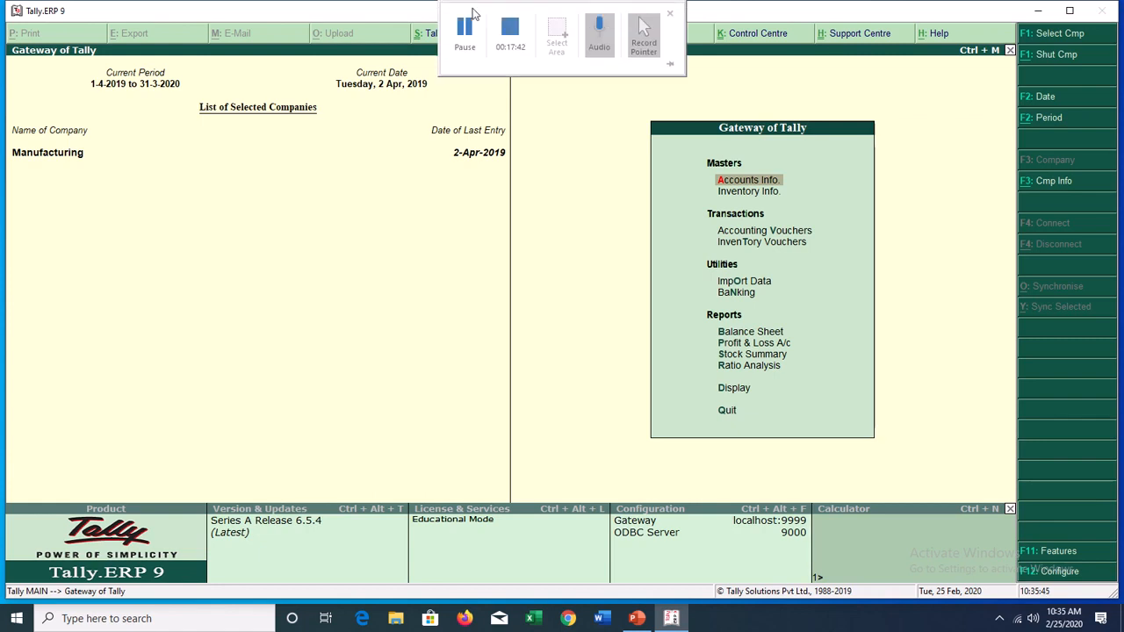